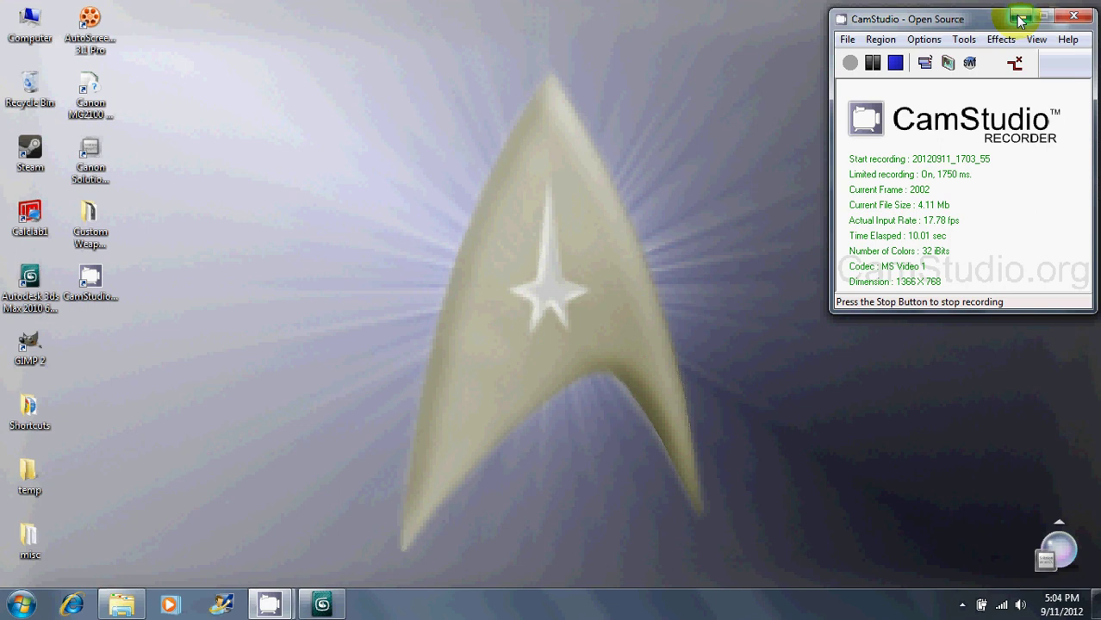
Step: Open the Reference Images folder inside the desktop's Custom Weapon Tutorial folder and preview Reference 01, Reference 02 and Reference 03
{"action": "left_click", "coordinate": [1018, 17]}
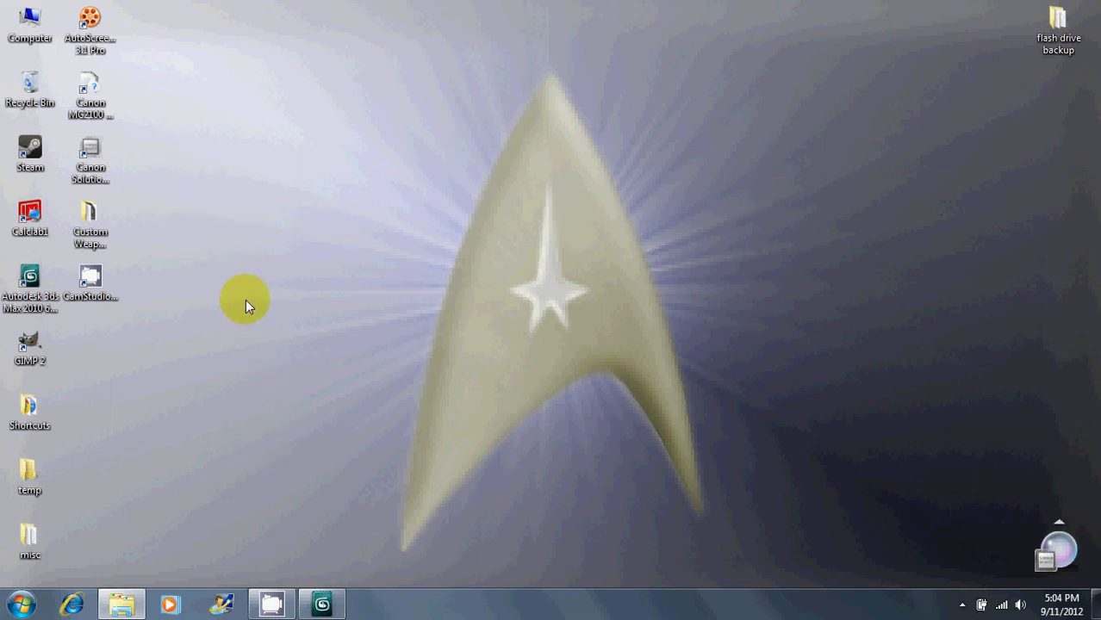
{"action": "double_click", "coordinate": [91, 222]}
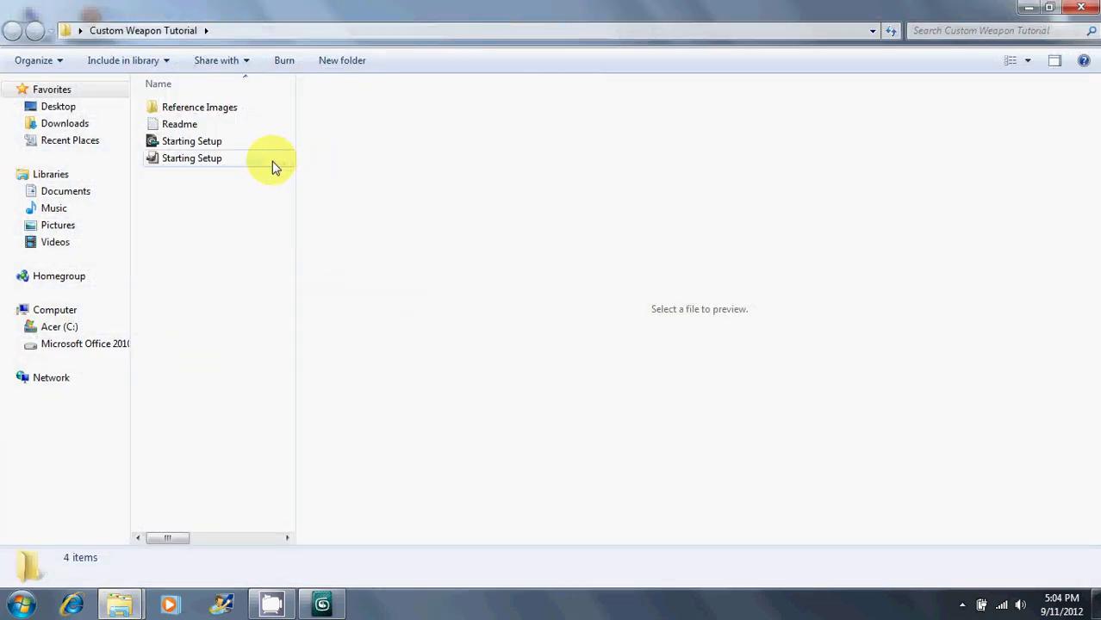
{"action": "double_click", "coordinate": [218, 115]}
{"action": "left_click", "coordinate": [214, 103]}
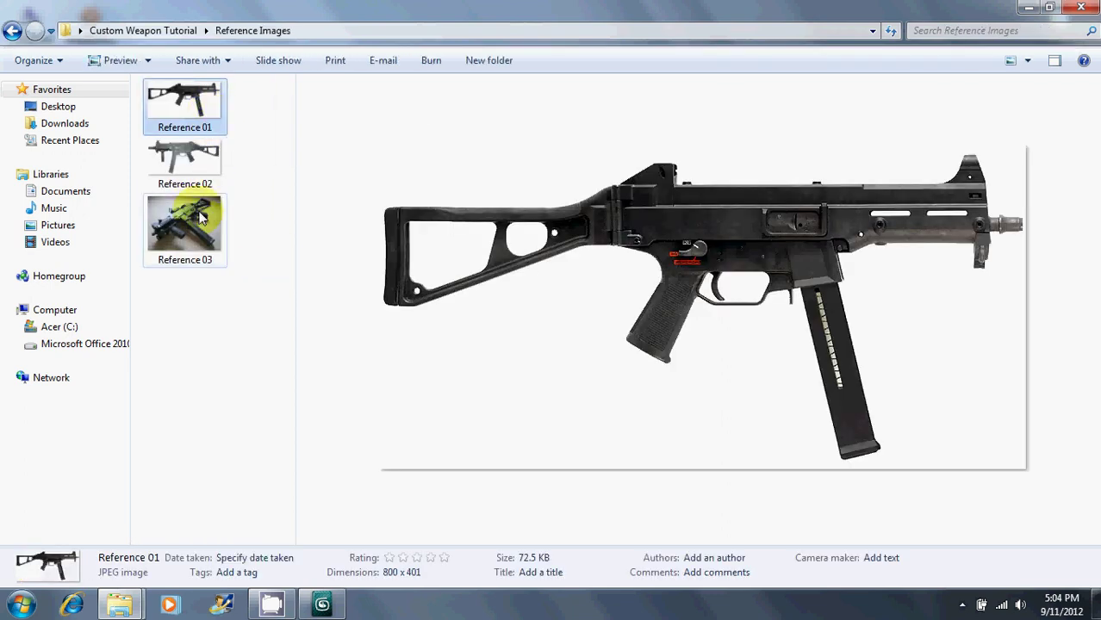
{"action": "left_click", "coordinate": [188, 155]}
{"action": "left_click", "coordinate": [191, 217]}
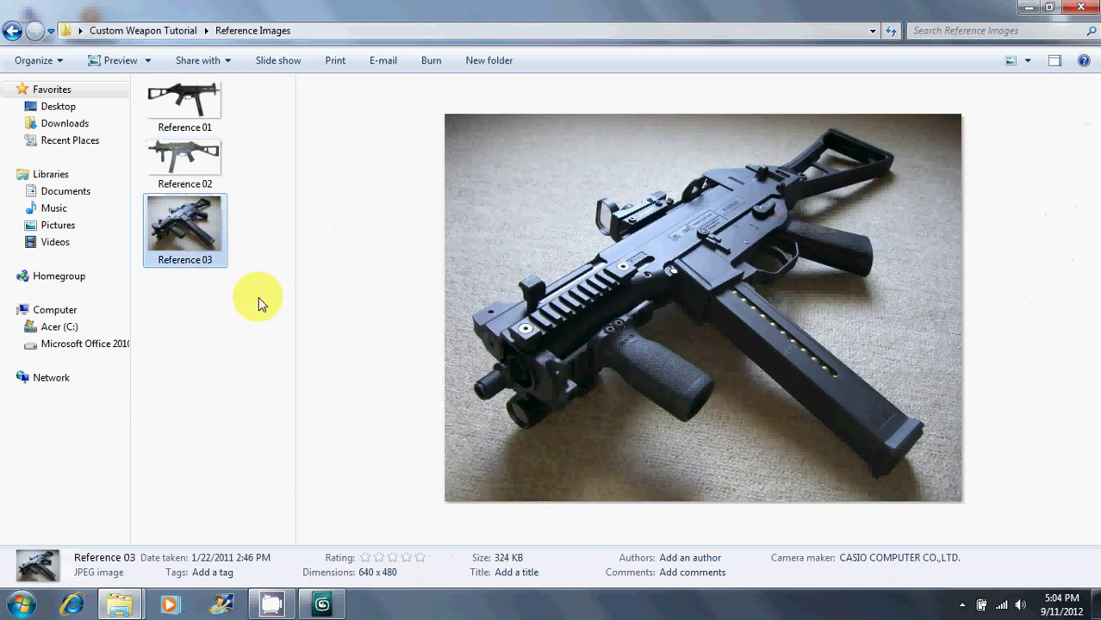
{"action": "left_click", "coordinate": [206, 106]}
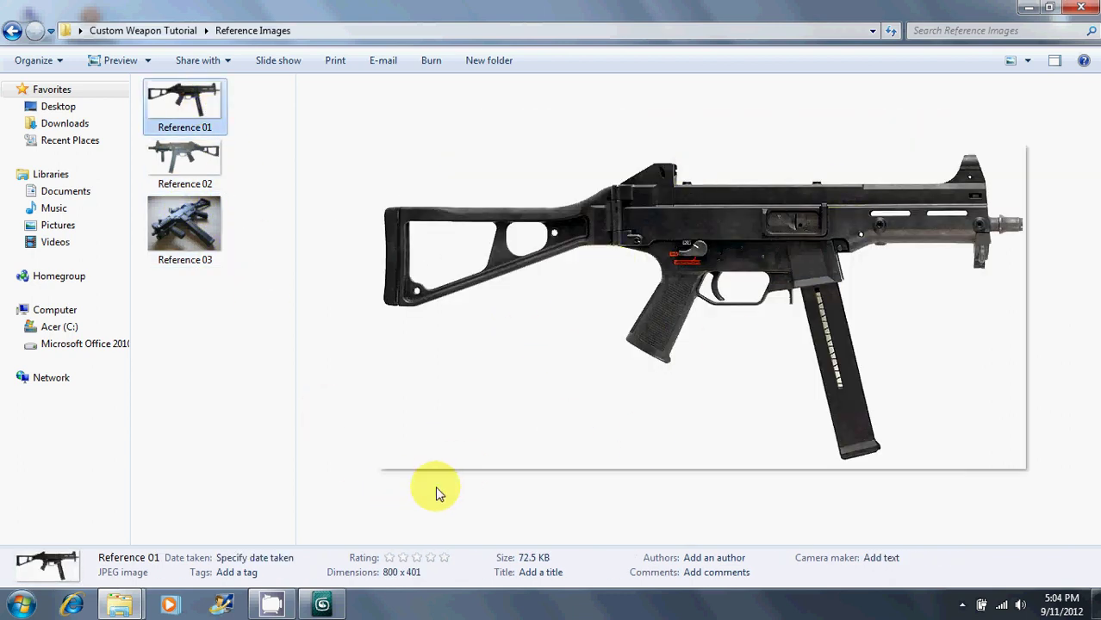
Step: Return to the Custom Weapon Tutorial folder and check its Starting Setup files
{"action": "left_click", "coordinate": [12, 31]}
{"action": "left_click", "coordinate": [177, 158]}
{"action": "left_click", "coordinate": [216, 142]}
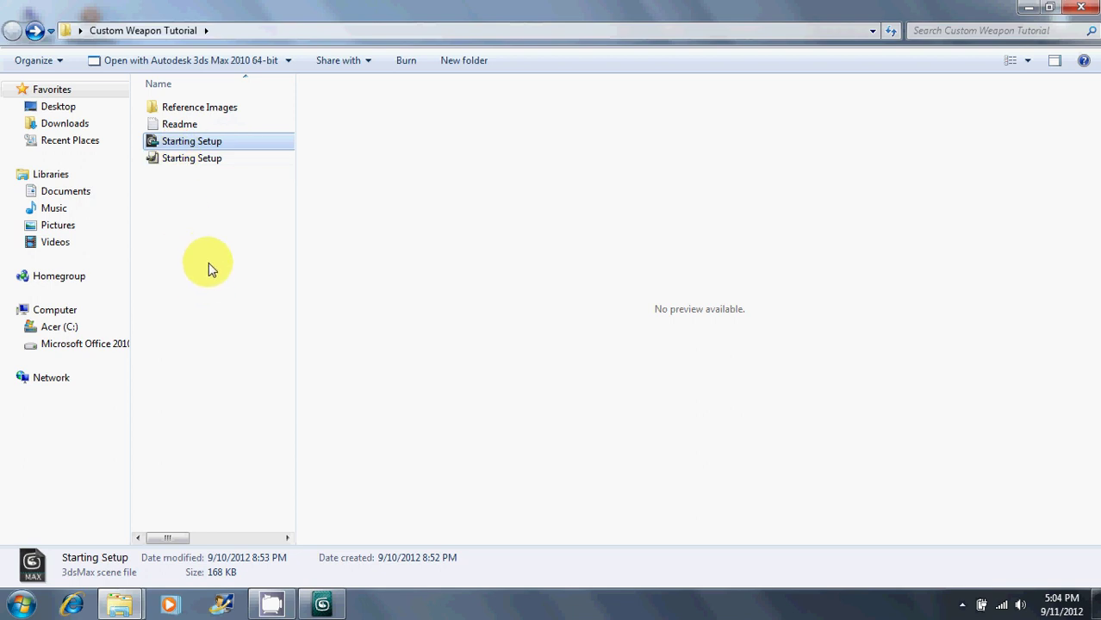
{"action": "left_click", "coordinate": [212, 262]}
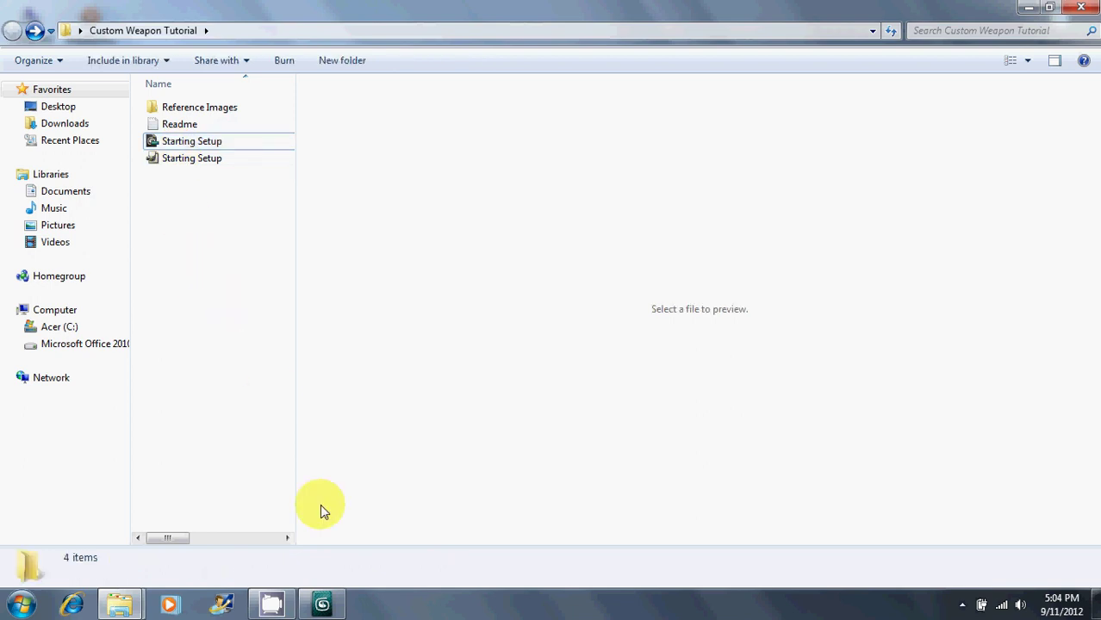
Step: Switch to 3ds Max and maximize the Perspective viewport
{"action": "left_click", "coordinate": [324, 607]}
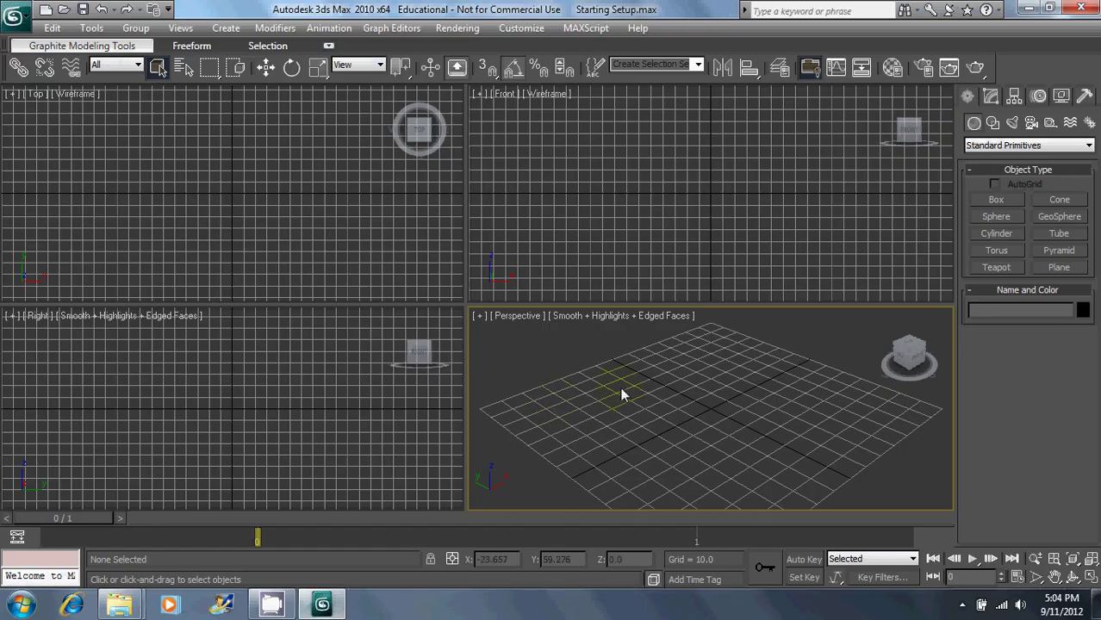
{"action": "left_click", "coordinate": [1090, 577]}
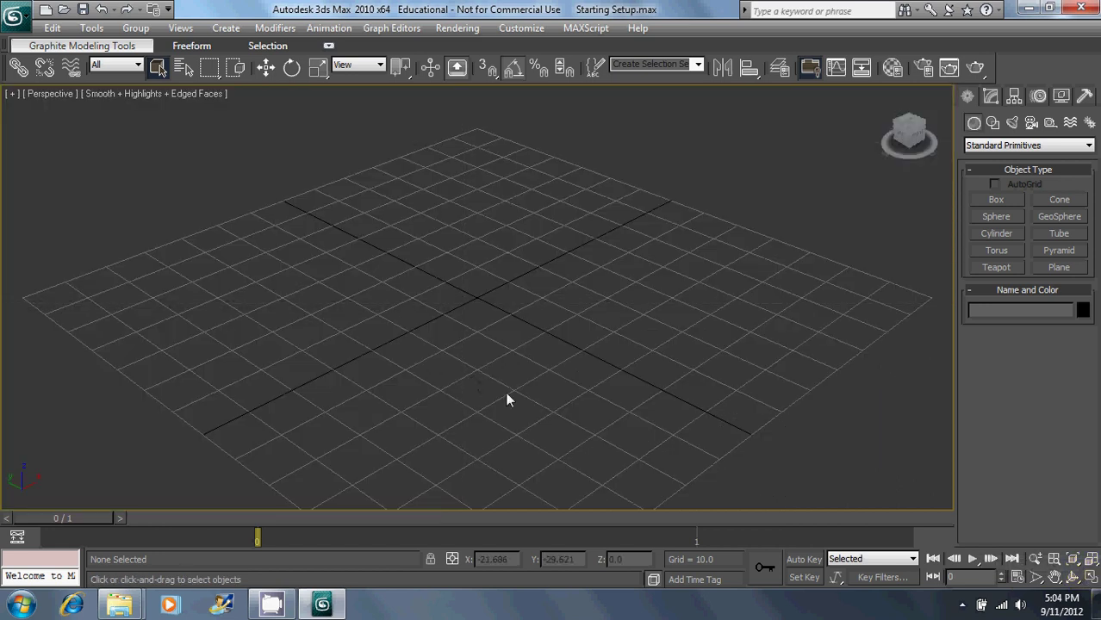
{"action": "left_click", "coordinate": [1092, 578]}
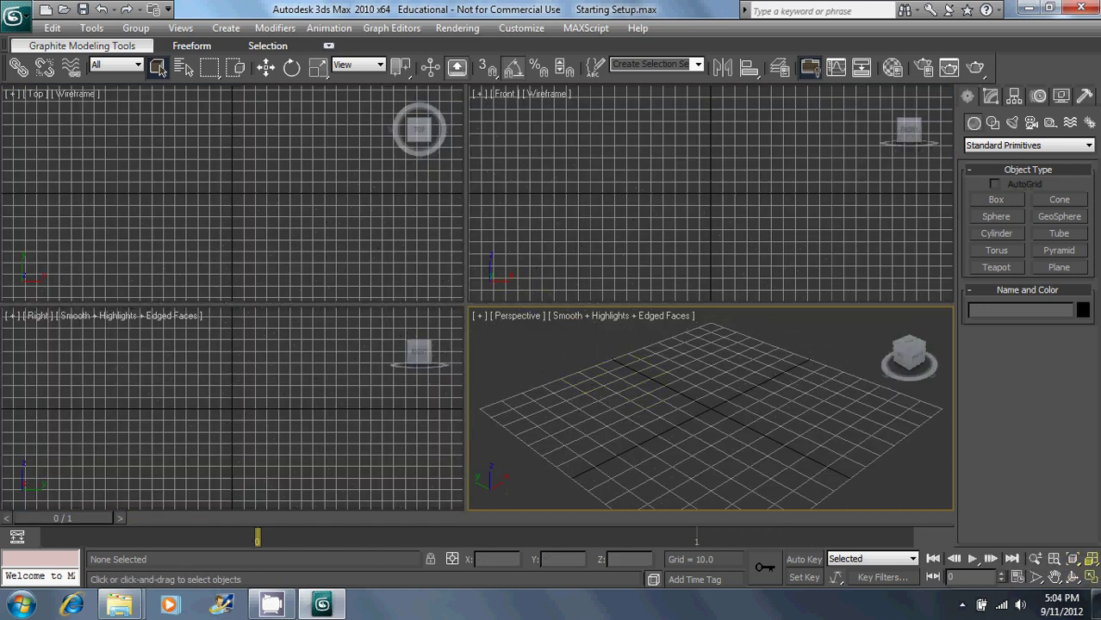
{"action": "left_click", "coordinate": [1090, 578]}
{"action": "middle_click_drag", "start_coordinate": [431, 294], "coordinate": [400, 290]}
{"action": "scroll", "coordinate": [472, 310], "scroll_direction": "down", "scroll_amount": 3}
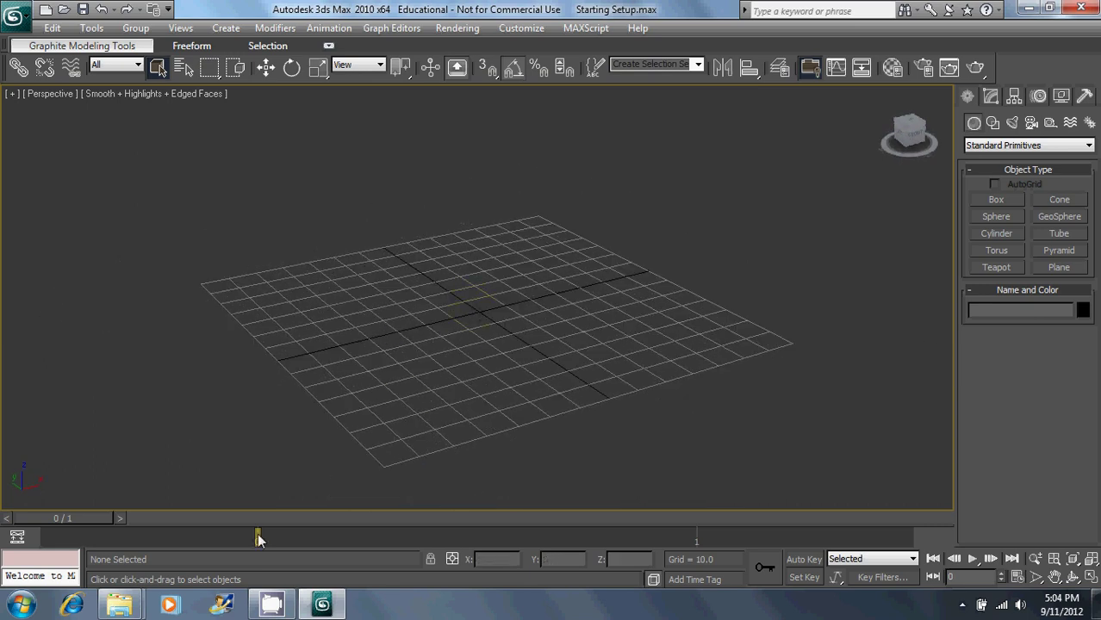
Step: Close the empty tutorial folder window and check the pixel dimensions of Reference 01 in the Reference Images folder
{"action": "mouse_move", "coordinate": [125, 608]}
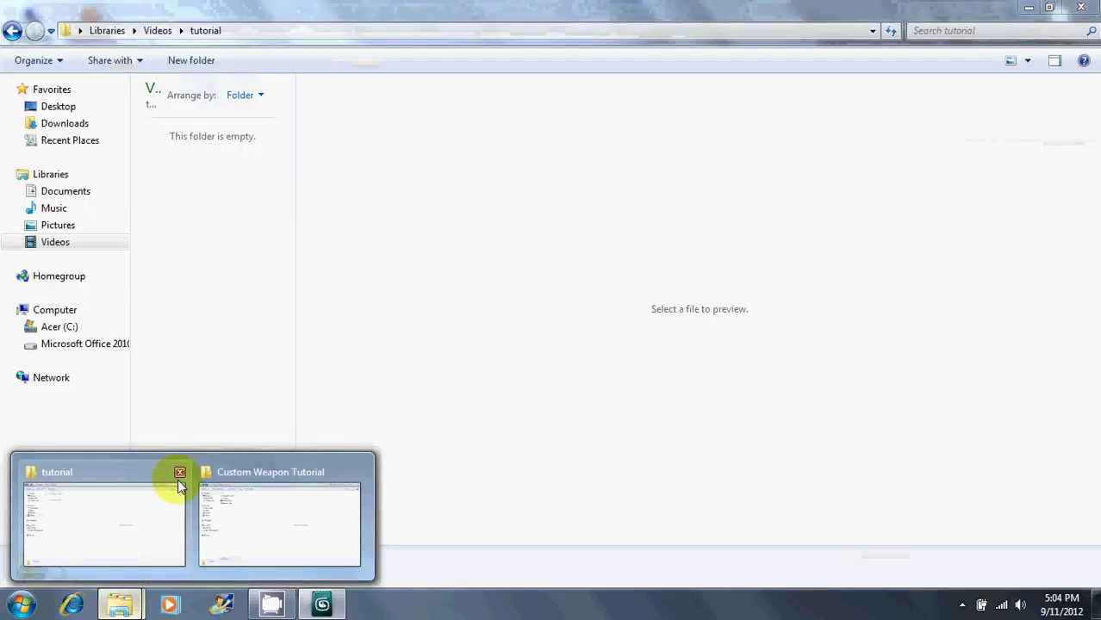
{"action": "left_click", "coordinate": [179, 474]}
{"action": "left_click", "coordinate": [159, 511]}
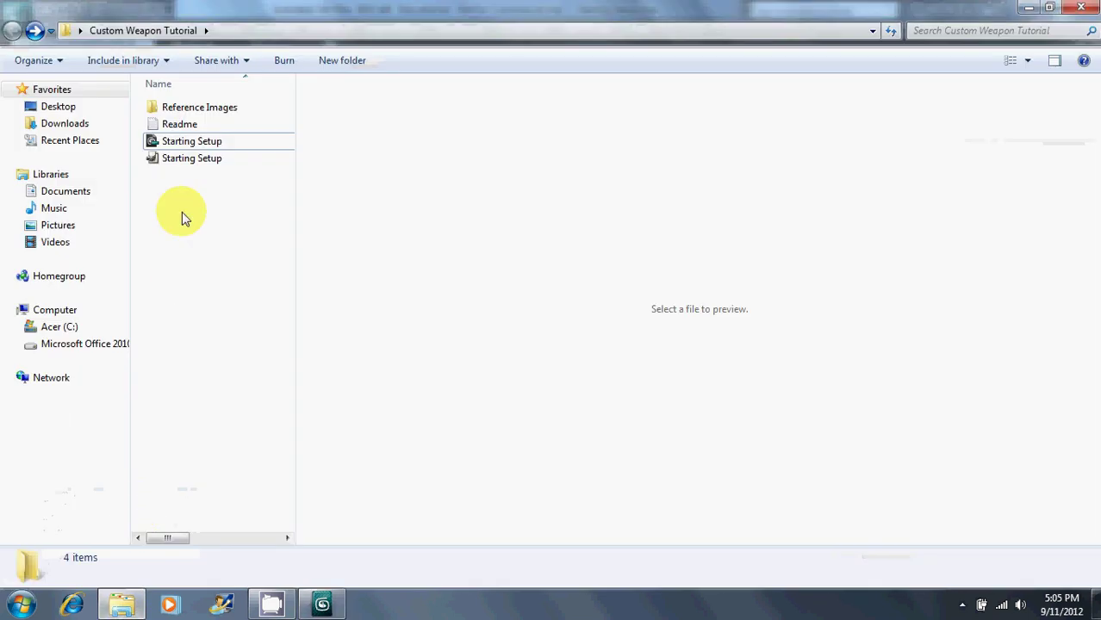
{"action": "left_click", "coordinate": [198, 106]}
{"action": "double_click", "coordinate": [198, 106]}
{"action": "left_click", "coordinate": [180, 102]}
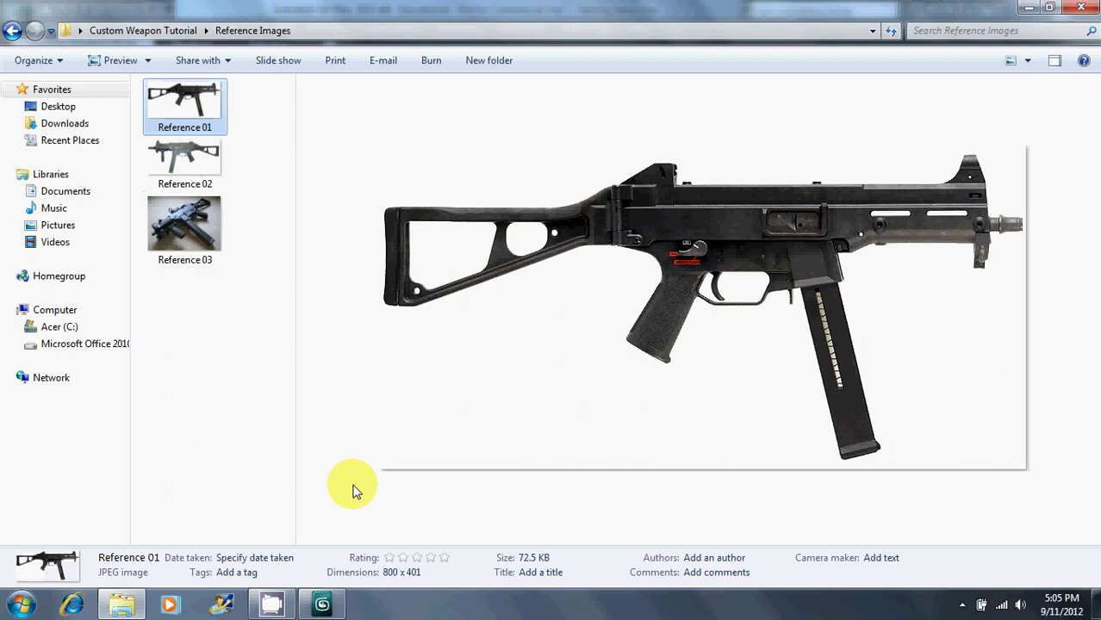
Step: In 3ds Max, create a single-segment plane in the Perspective viewport with width 800 and length 401
{"action": "left_click", "coordinate": [321, 605]}
{"action": "left_click", "coordinate": [1058, 268]}
{"action": "left_click_drag", "start_coordinate": [467, 331], "coordinate": [176, 410]}
{"action": "right_click", "coordinate": [1079, 457]}
{"action": "right_click", "coordinate": [1080, 476]}
{"action": "type", "text": "800"}
{"action": "key", "text": "shift+Tab"}
{"action": "type", "text": "401"}
{"action": "key", "text": "Return"}
Step: Hide the viewport grid and center the plane at the origin by zeroing its X and Y position
{"action": "left_click", "coordinate": [266, 69]}
{"action": "middle_click_drag", "start_coordinate": [524, 308], "coordinate": [547, 290]}
{"action": "key", "text": "g"}
{"action": "scroll", "coordinate": [548, 296], "scroll_direction": "down", "scroll_amount": 6}
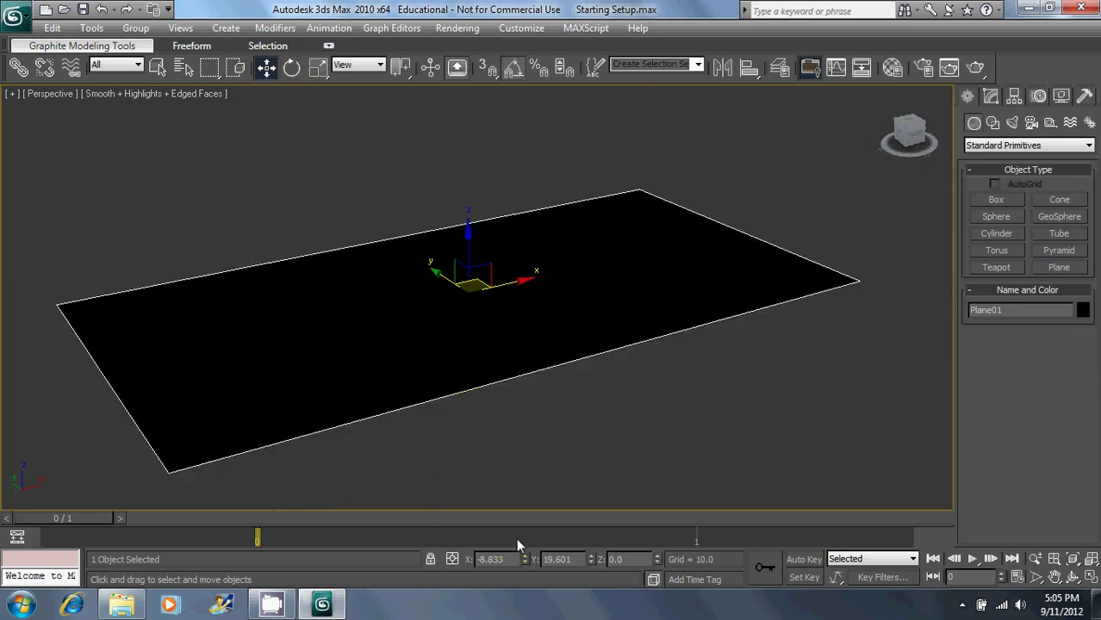
{"action": "right_click", "coordinate": [523, 560]}
{"action": "right_click", "coordinate": [591, 559]}
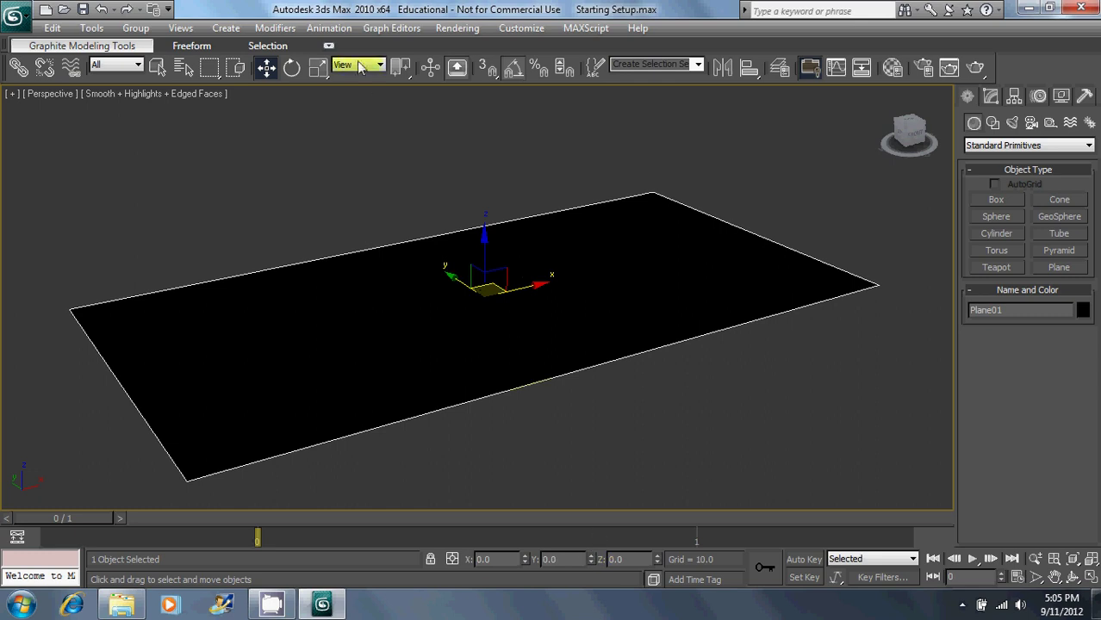
Step: Rotate the plane 90 degrees about X so it stands upright, and set its Y position to 450
{"action": "left_click", "coordinate": [293, 77]}
{"action": "left_click_drag", "start_coordinate": [508, 280], "coordinate": [540, 336]}
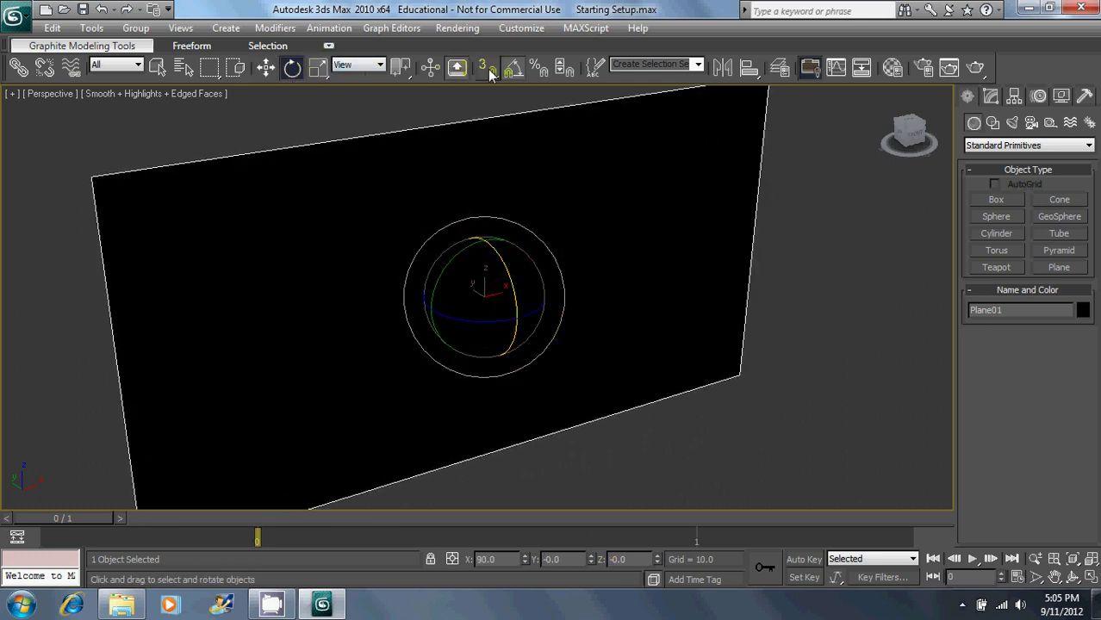
{"action": "left_click", "coordinate": [266, 67]}
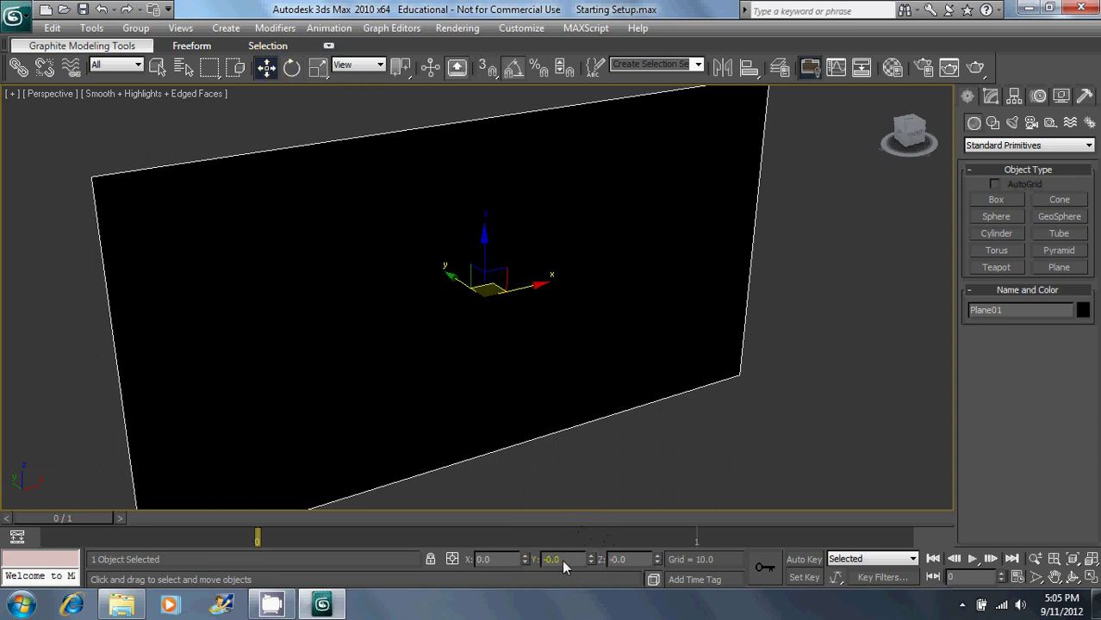
{"action": "type", "text": "450"}
{"action": "key", "text": "Return"}
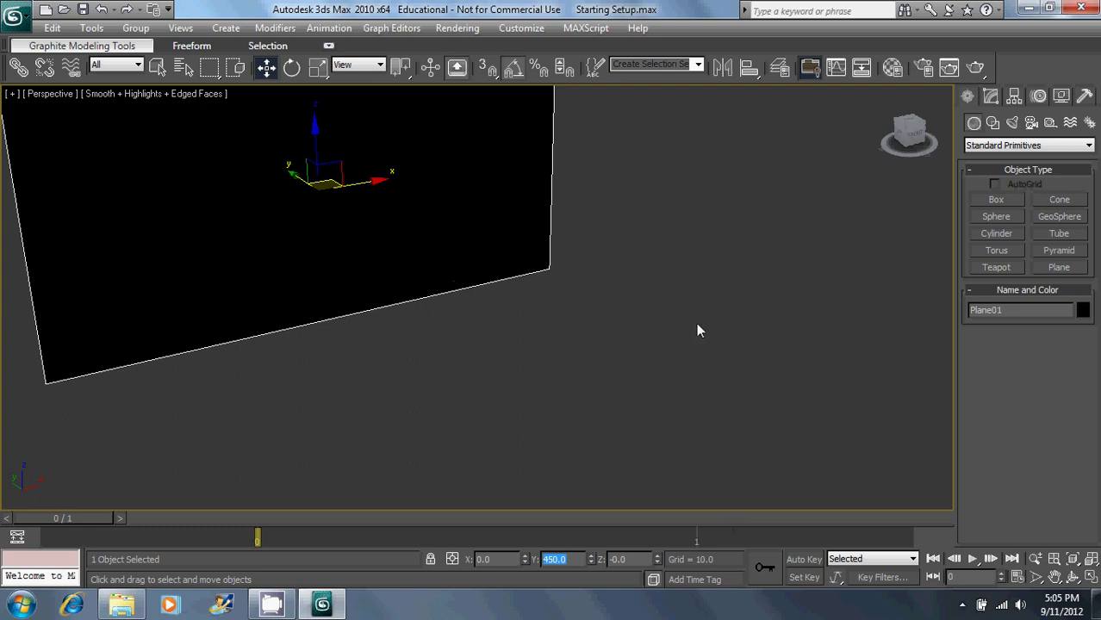
{"action": "key", "text": "z"}
Step: Load Reference 01.jpg from the Reference Images folder as the diffuse bitmap of the 03 - Default material
{"action": "key", "text": "m"}
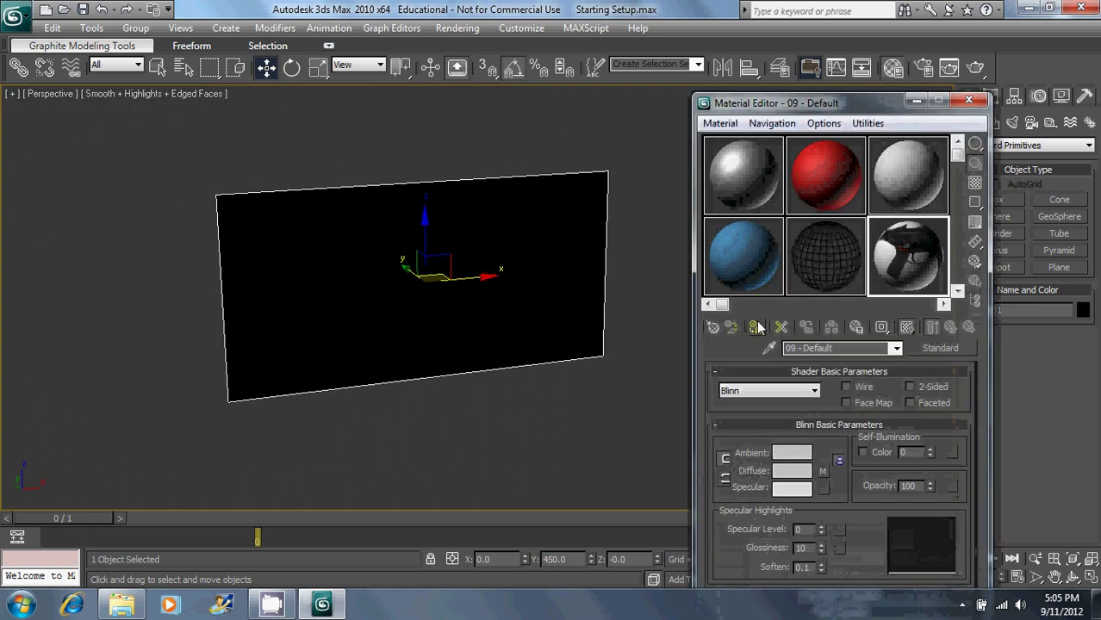
{"action": "left_click", "coordinate": [904, 169]}
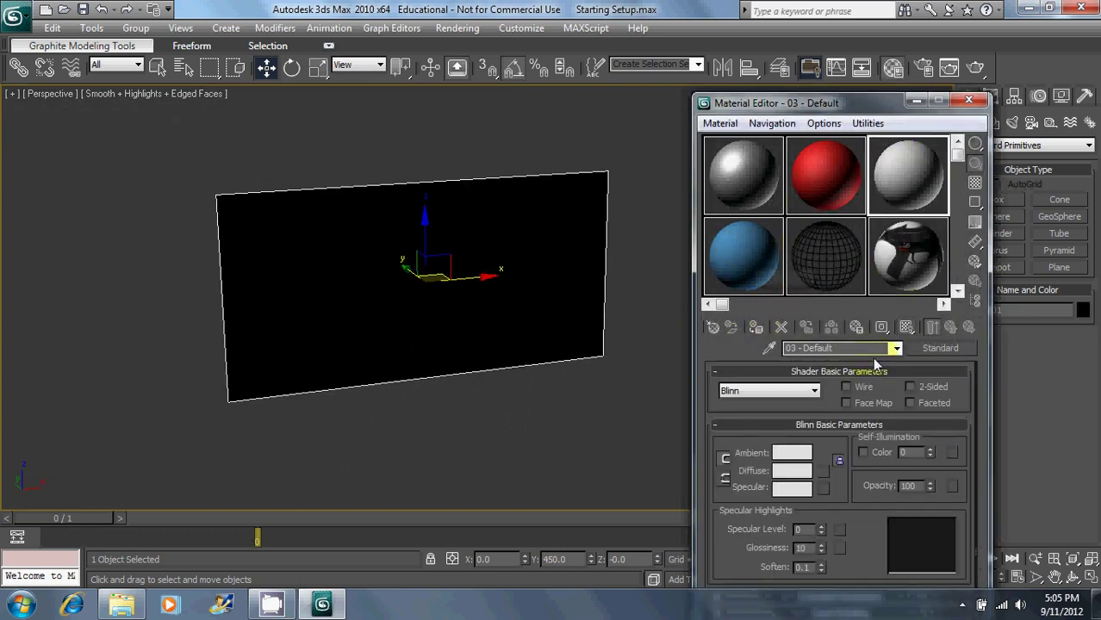
{"action": "left_click", "coordinate": [823, 472]}
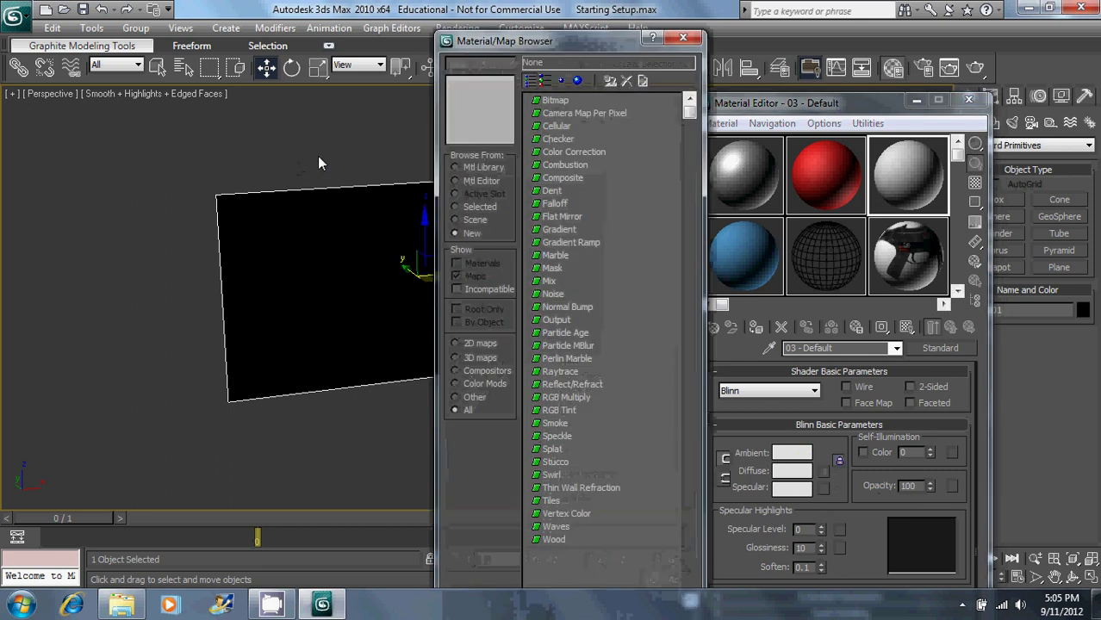
{"action": "double_click", "coordinate": [559, 102]}
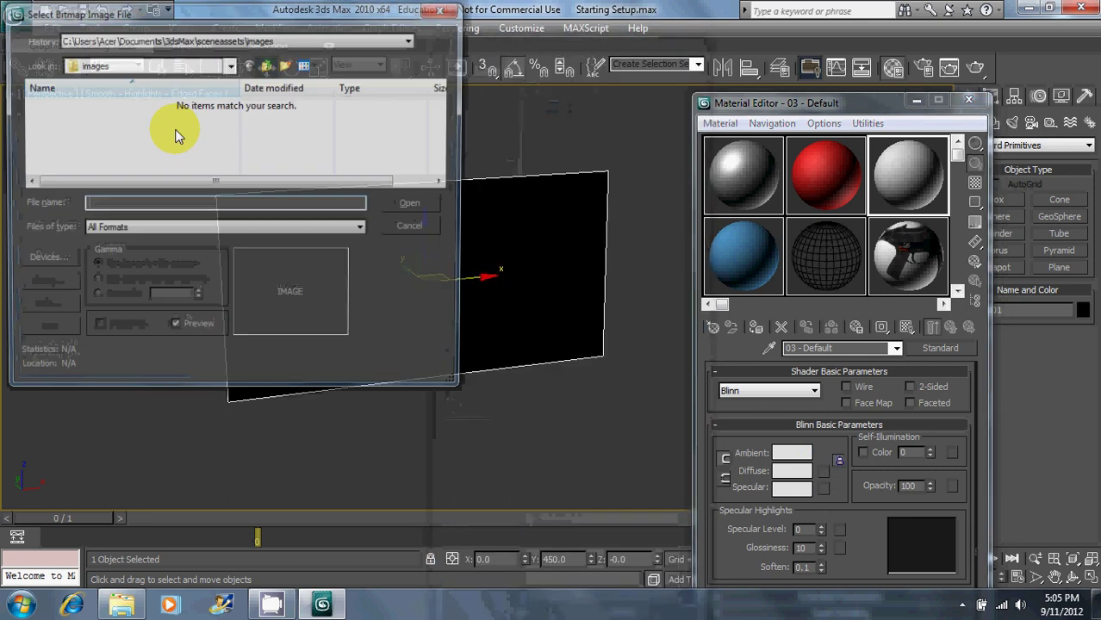
{"action": "left_click", "coordinate": [189, 38]}
{"action": "left_click", "coordinate": [186, 75]}
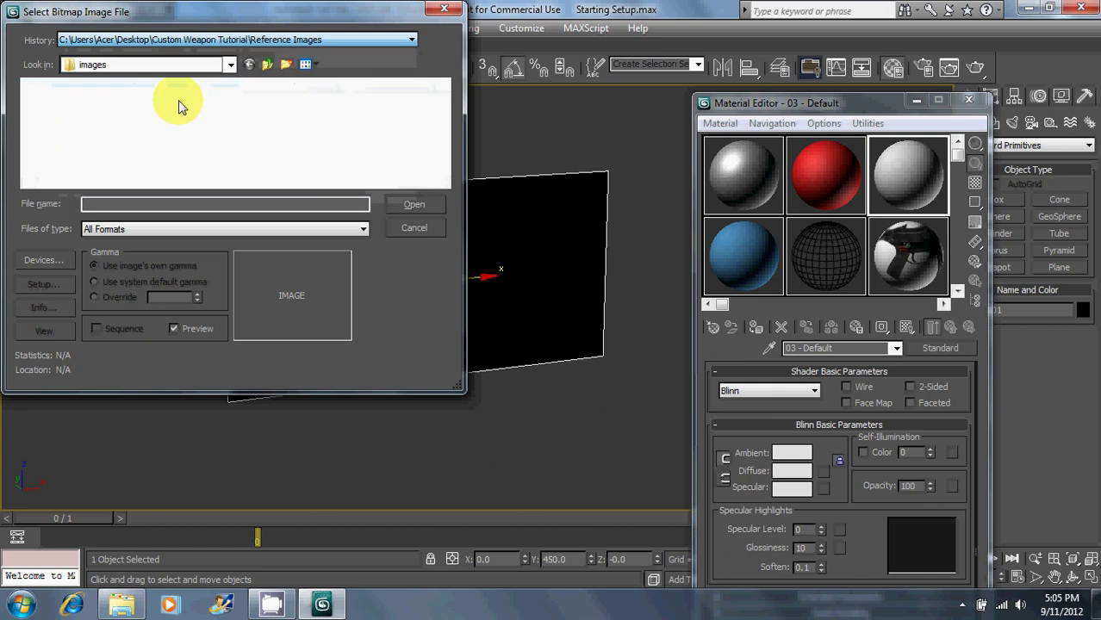
{"action": "double_click", "coordinate": [76, 150]}
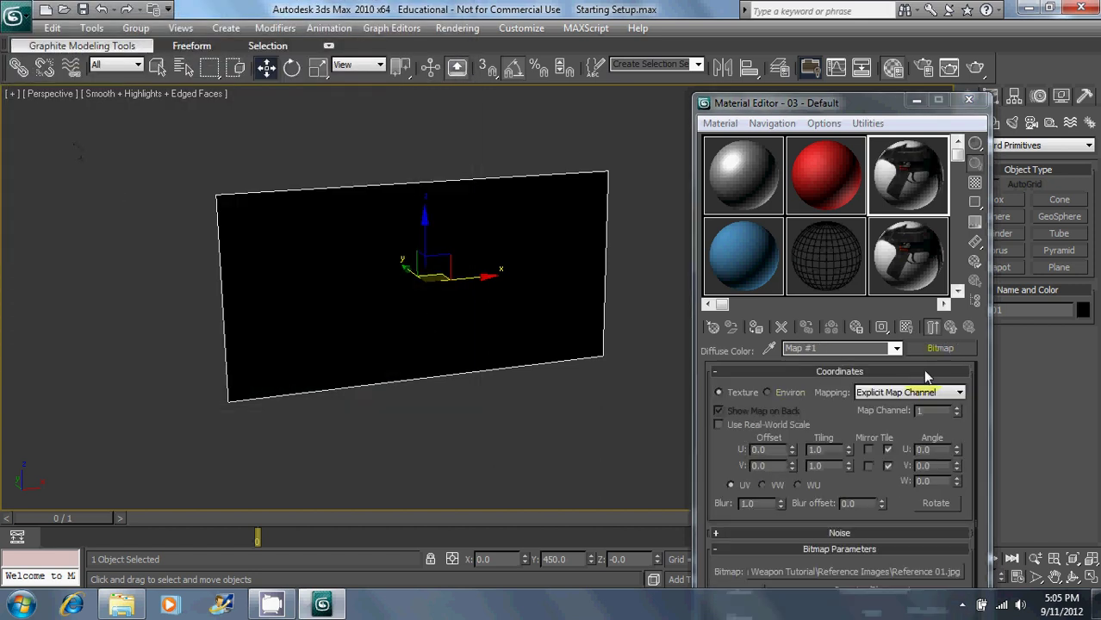
Step: Apply the 03 - Default material to the plane, show its map in the viewport, and close the Material Editor
{"action": "left_click", "coordinate": [950, 327]}
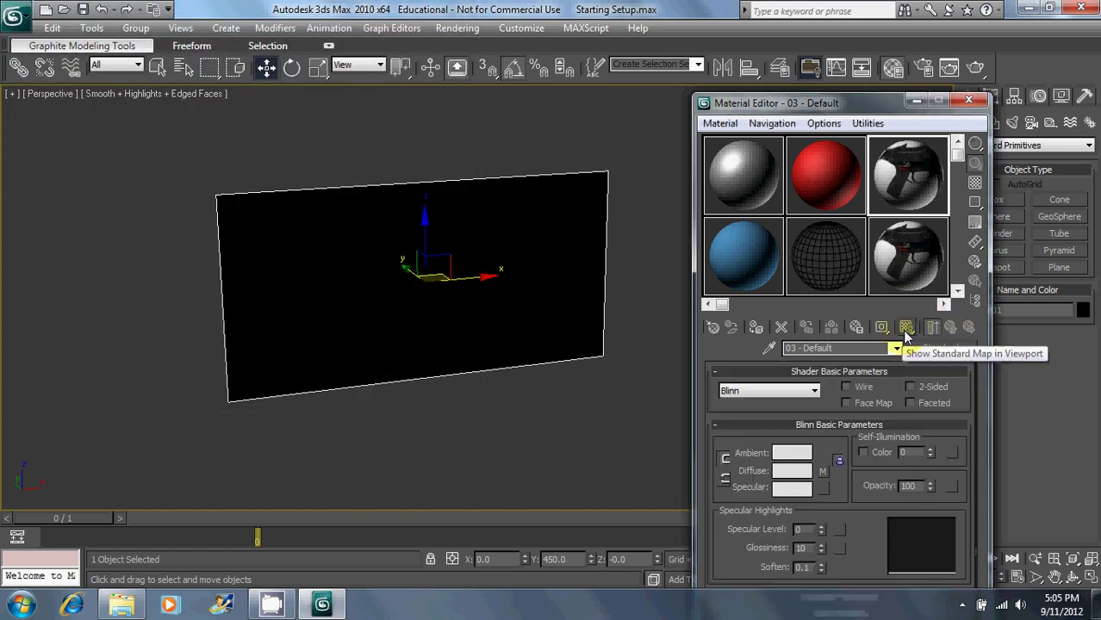
{"action": "left_click", "coordinate": [907, 328]}
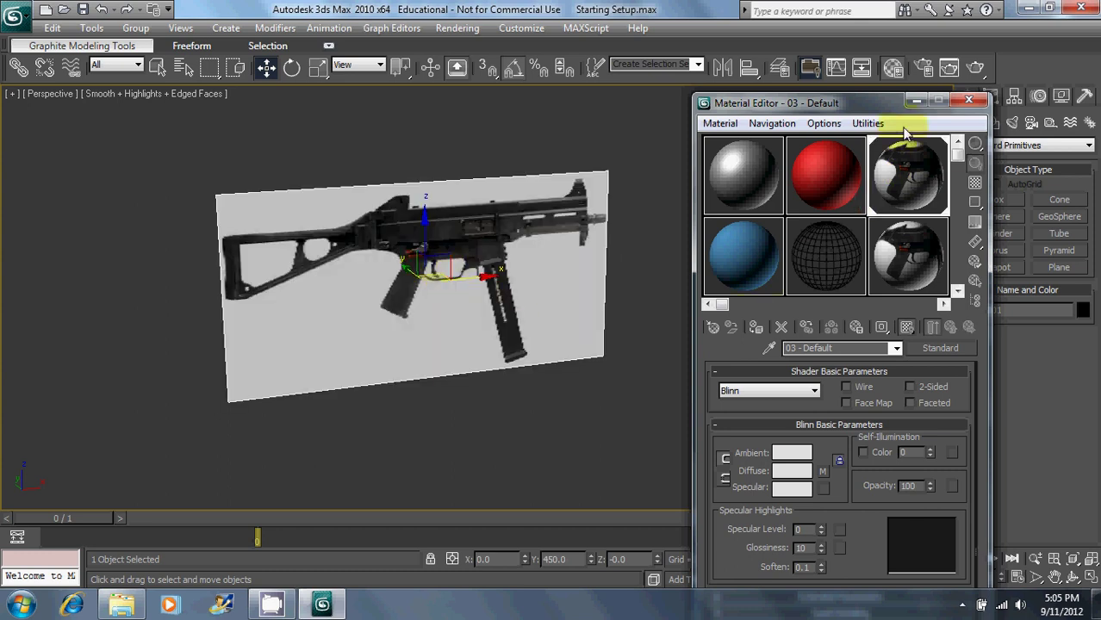
{"action": "left_click", "coordinate": [970, 96]}
Step: In the plane's object properties, enable Backface Cull and turn off Show Frozen in Gray
{"action": "middle_click_drag", "start_coordinate": [568, 233], "coordinate": [517, 249], "text": "alt"}
{"action": "right_click", "coordinate": [518, 249]}
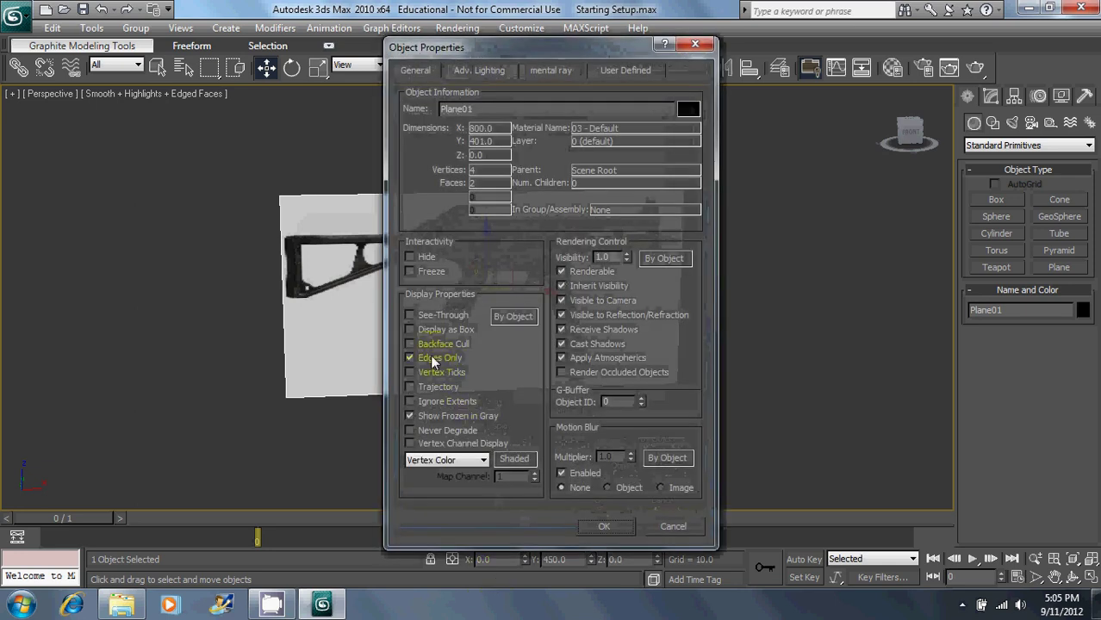
{"action": "left_click", "coordinate": [412, 345]}
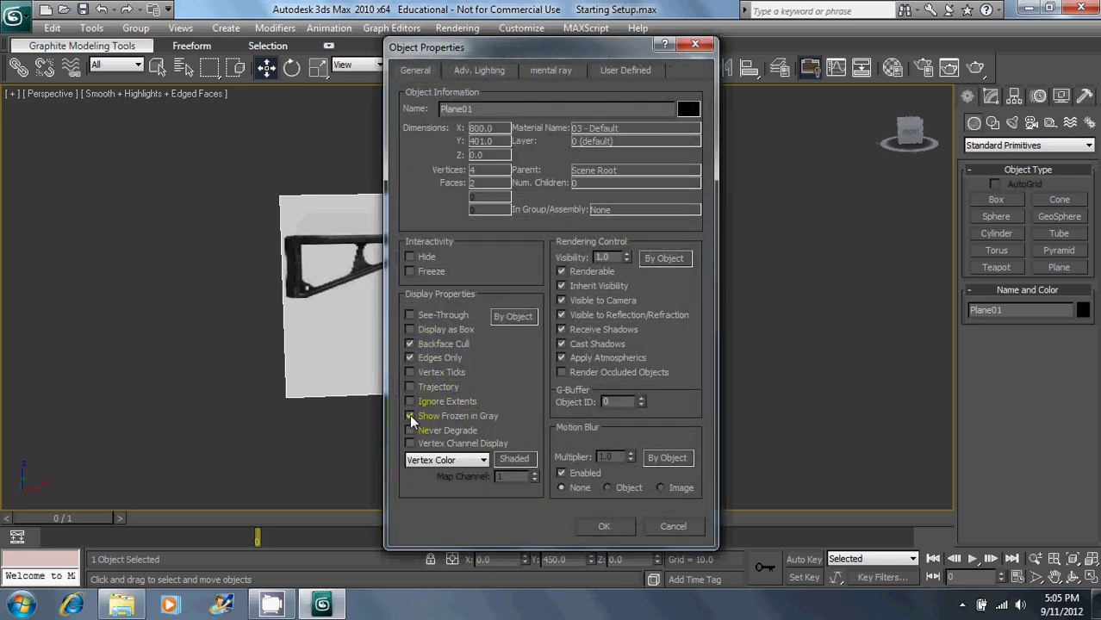
{"action": "left_click", "coordinate": [603, 527]}
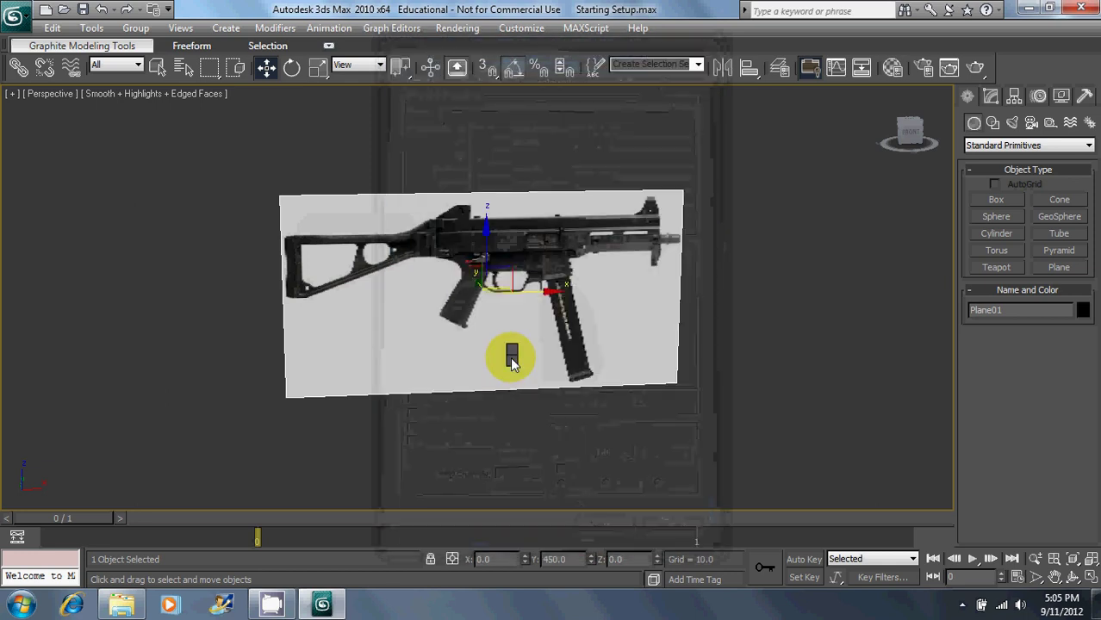
Step: Freeze the textured reference plane so it cannot be selected
{"action": "right_click", "coordinate": [512, 353]}
{"action": "right_click", "coordinate": [388, 383]}
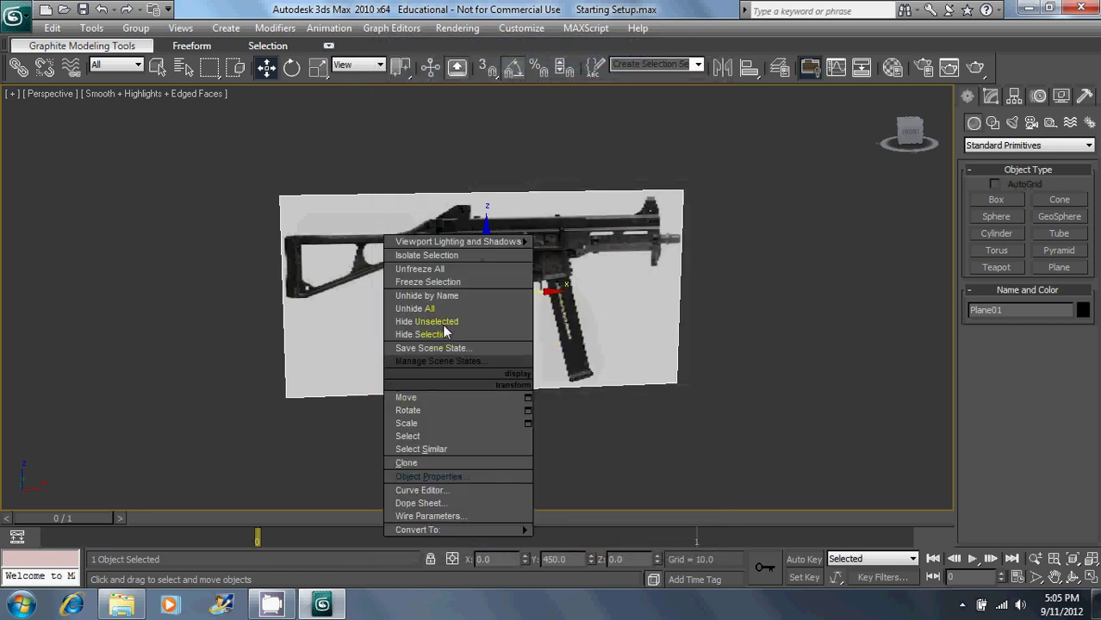
{"action": "left_click", "coordinate": [463, 283]}
{"action": "middle_click_drag", "start_coordinate": [621, 314], "coordinate": [633, 277]}
{"action": "middle_click_drag", "start_coordinate": [633, 278], "coordinate": [639, 242], "text": "alt"}
{"action": "middle_click_drag", "start_coordinate": [657, 347], "coordinate": [621, 373]}
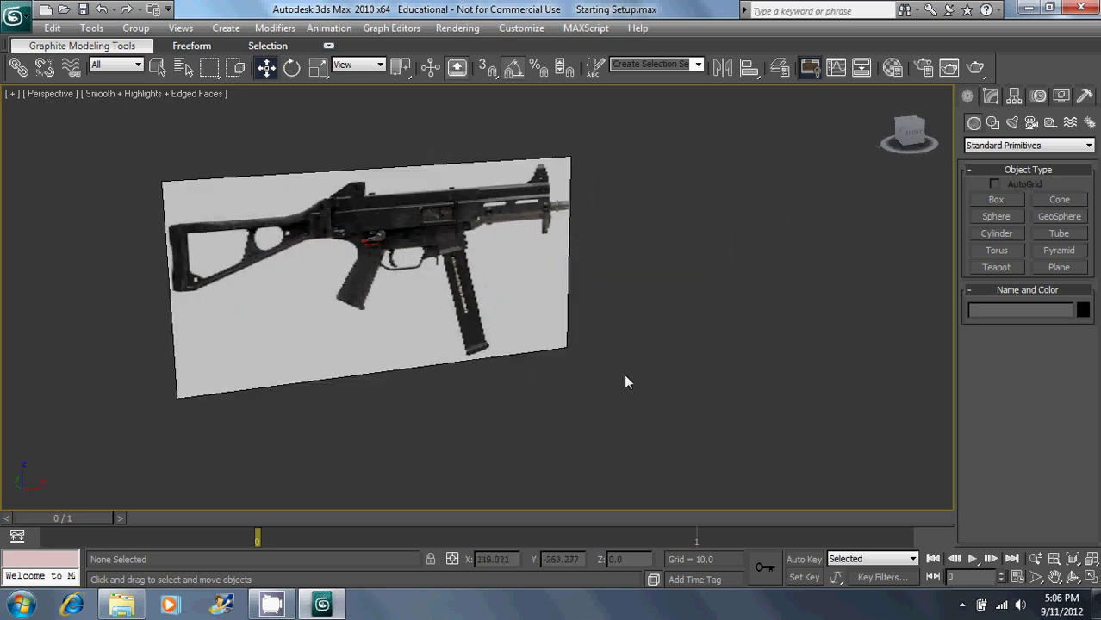
Step: In the Front view, draw a single-segment plane about 49 long and 31 wide over the gun's pistol grip
{"action": "key", "text": "f"}
{"action": "scroll", "coordinate": [482, 247], "scroll_direction": "down", "scroll_amount": 6}
{"action": "scroll", "coordinate": [493, 259], "scroll_direction": "up", "scroll_amount": 6}
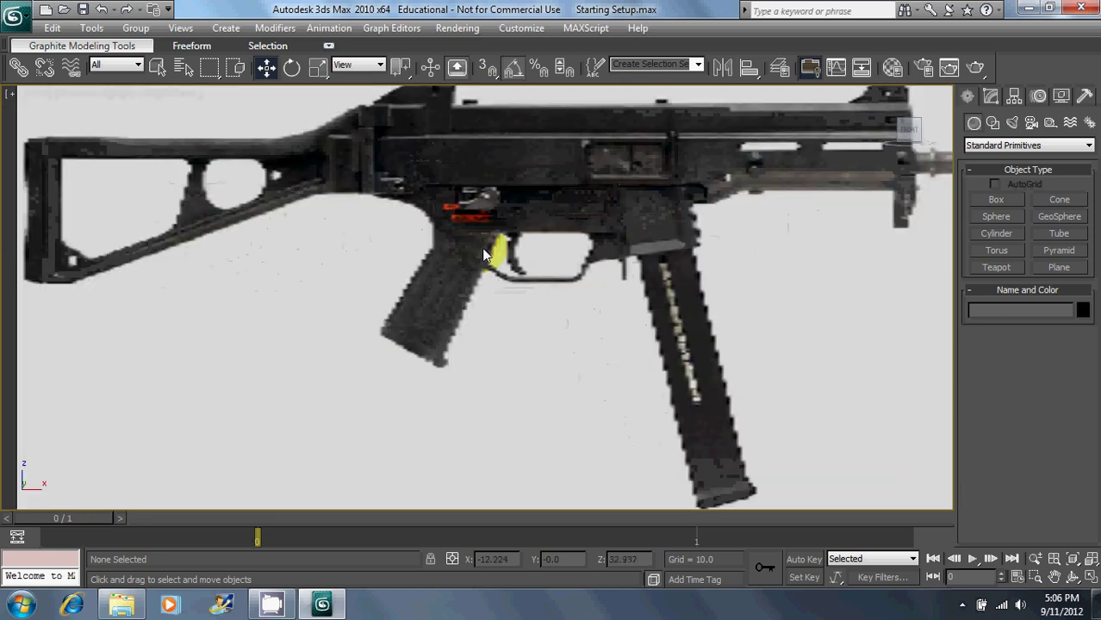
{"action": "left_click", "coordinate": [1059, 271]}
{"action": "scroll", "coordinate": [568, 337], "scroll_direction": "up", "scroll_amount": 4}
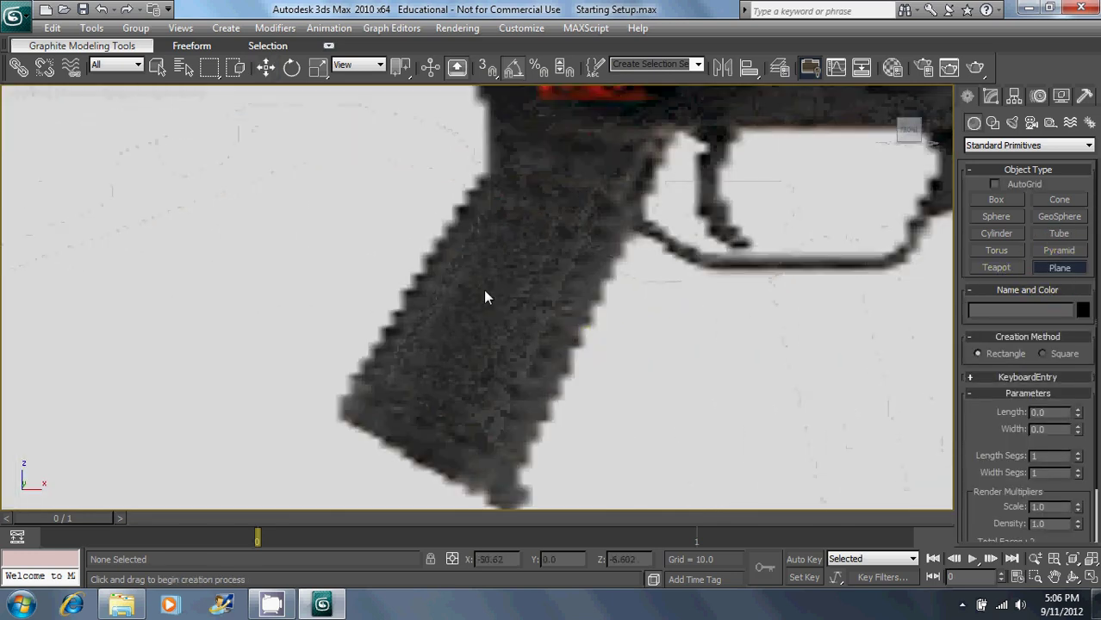
{"action": "middle_click_drag", "start_coordinate": [555, 301], "coordinate": [528, 262]}
{"action": "left_click_drag", "start_coordinate": [509, 210], "coordinate": [404, 375]}
{"action": "middle_click_drag", "start_coordinate": [765, 343], "coordinate": [707, 348]}
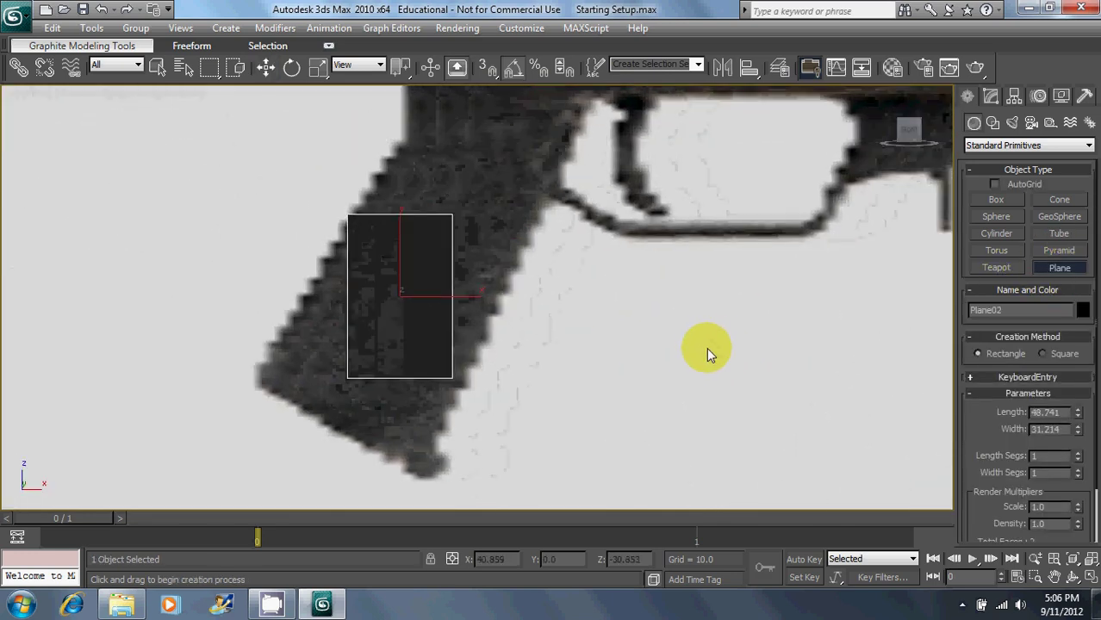
Step: Assign the blue material to the new grip plane and check its transparency at frame 1 before returning to frame 0
{"action": "key", "text": "m"}
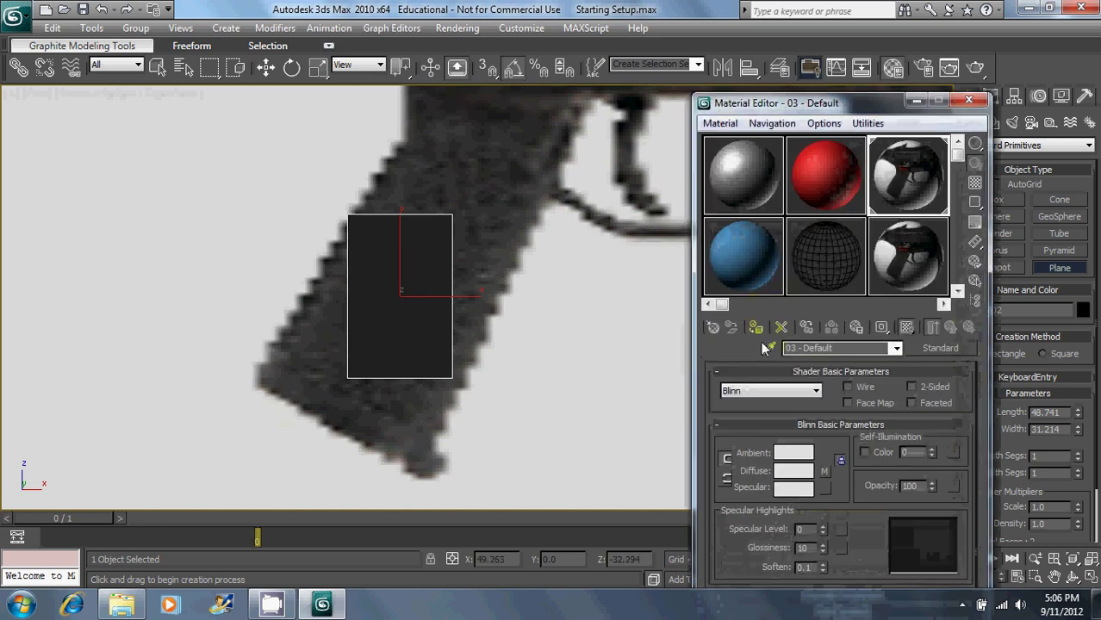
{"action": "left_click_drag", "start_coordinate": [745, 259], "coordinate": [393, 307]}
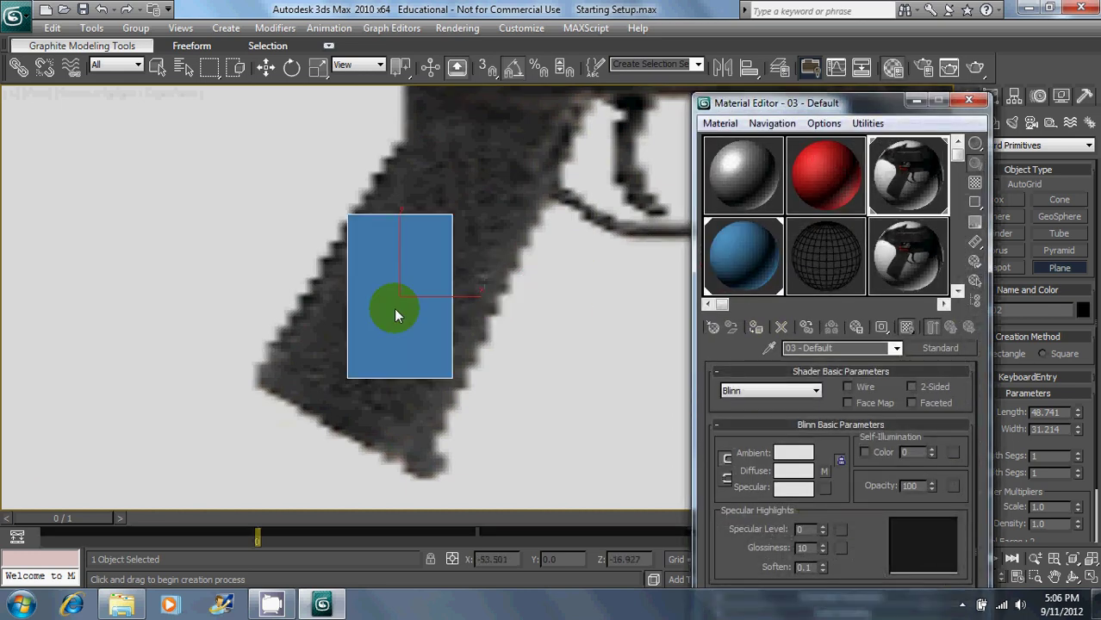
{"action": "left_click", "coordinate": [968, 102]}
{"action": "middle_click_drag", "start_coordinate": [555, 292], "coordinate": [595, 279]}
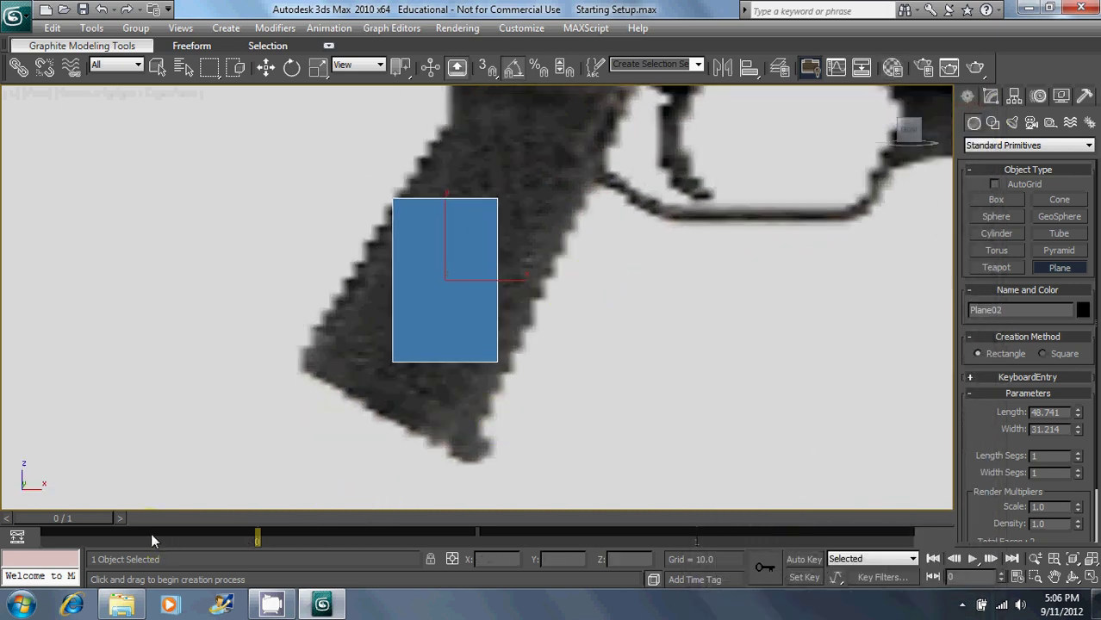
{"action": "left_click", "coordinate": [123, 517]}
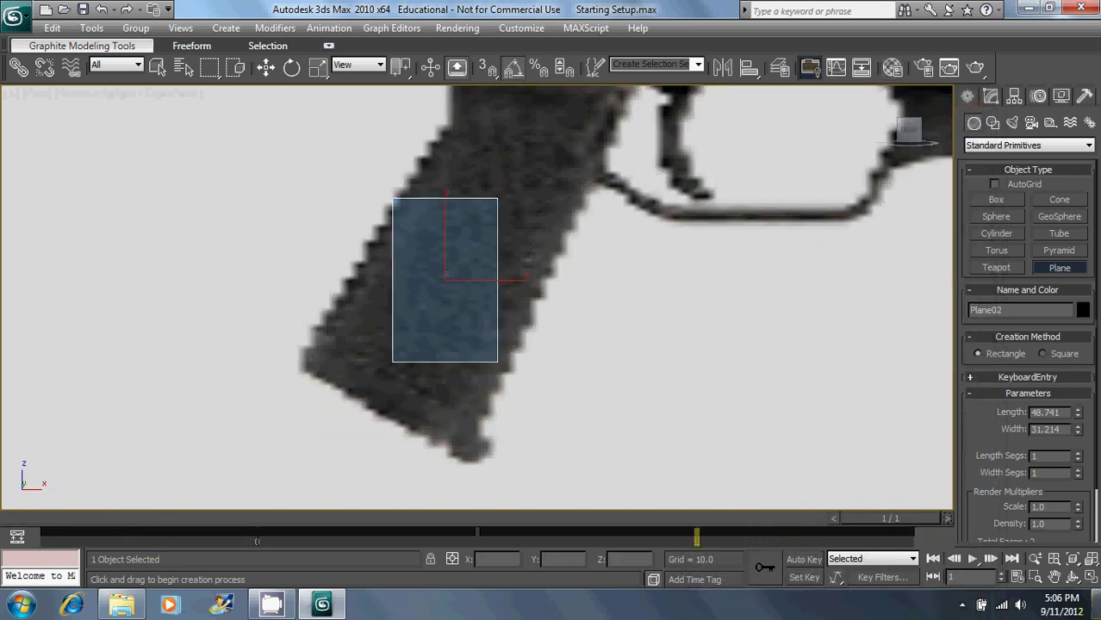
{"action": "left_click", "coordinate": [832, 517]}
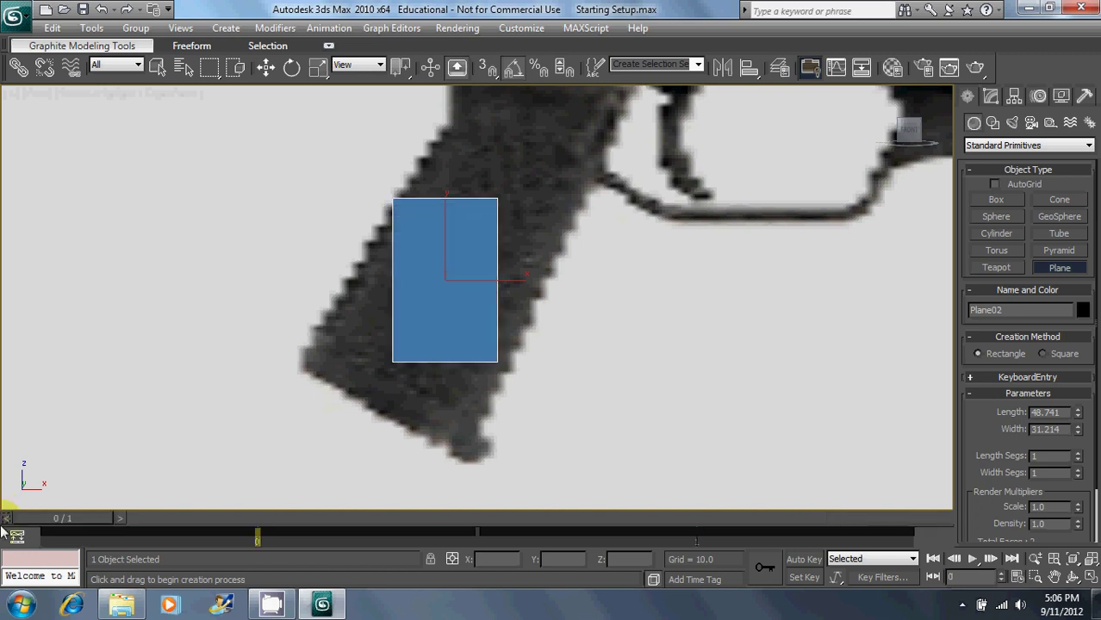
{"action": "middle_click_drag", "start_coordinate": [354, 357], "coordinate": [357, 359]}
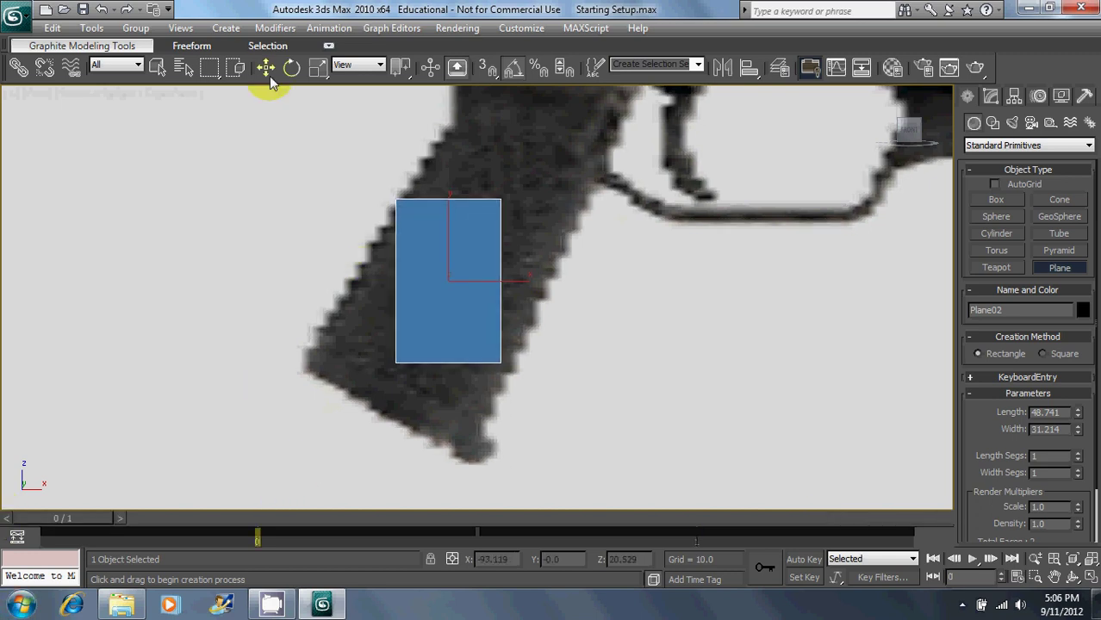
Step: Convert the blue plane over the grip to an Editable Poly
{"action": "left_click", "coordinate": [261, 66]}
{"action": "middle_click_drag", "start_coordinate": [385, 402], "coordinate": [372, 404]}
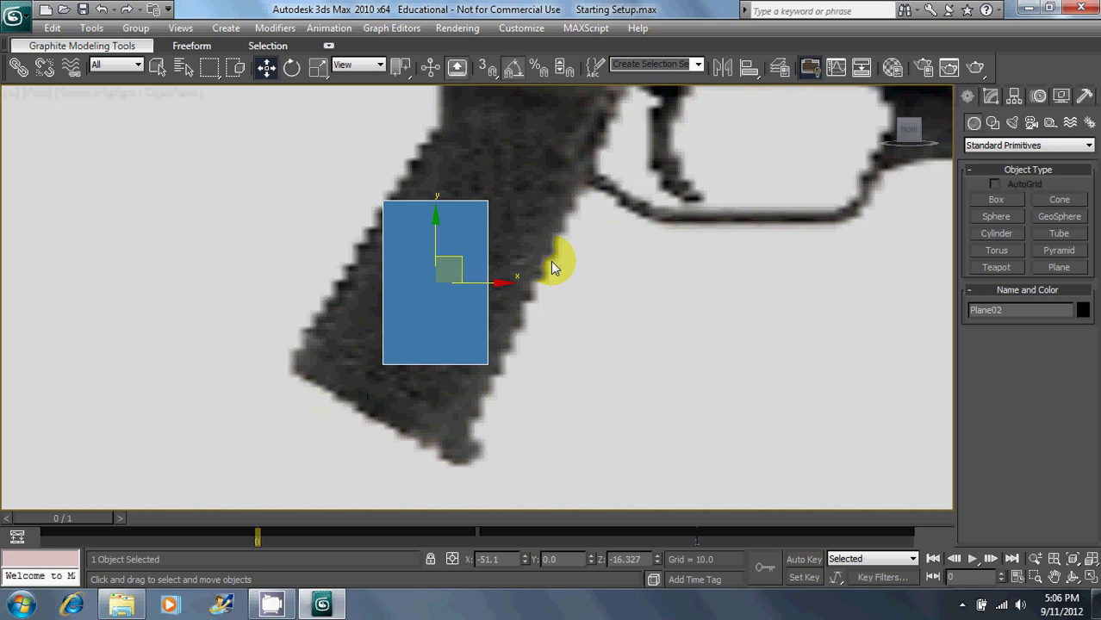
{"action": "middle_click_drag", "start_coordinate": [581, 258], "coordinate": [521, 276]}
{"action": "right_click", "coordinate": [508, 266]}
{"action": "mouse_move", "coordinate": [586, 414]}
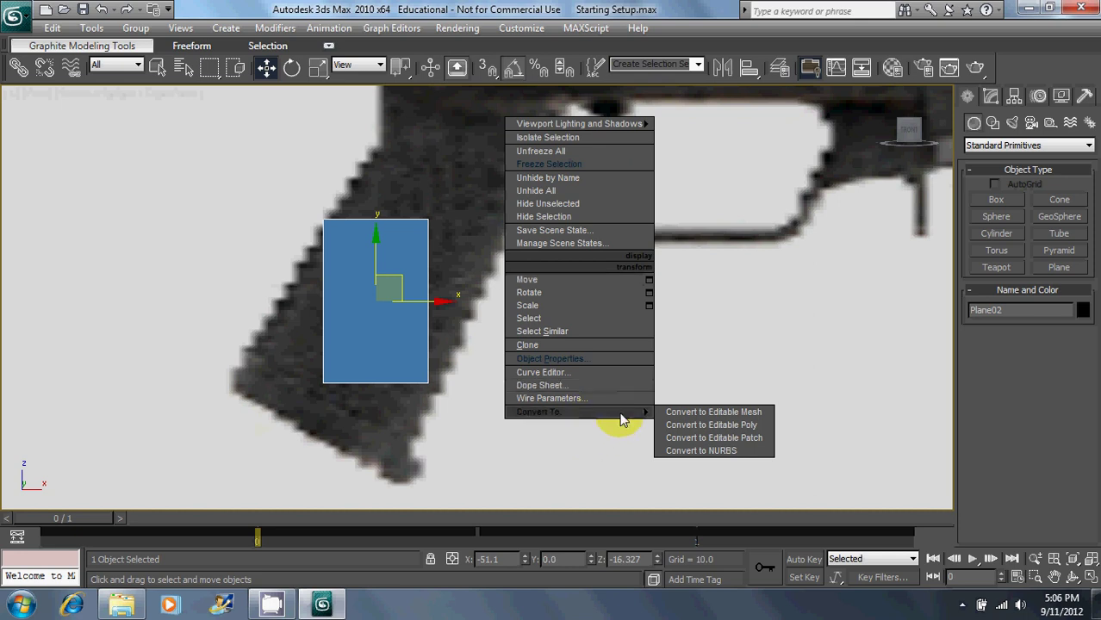
{"action": "left_click", "coordinate": [694, 426]}
Step: Move the plane's two lower vertices onto the bottom corners of the pistol grip in the reference image
{"action": "left_click", "coordinate": [987, 326]}
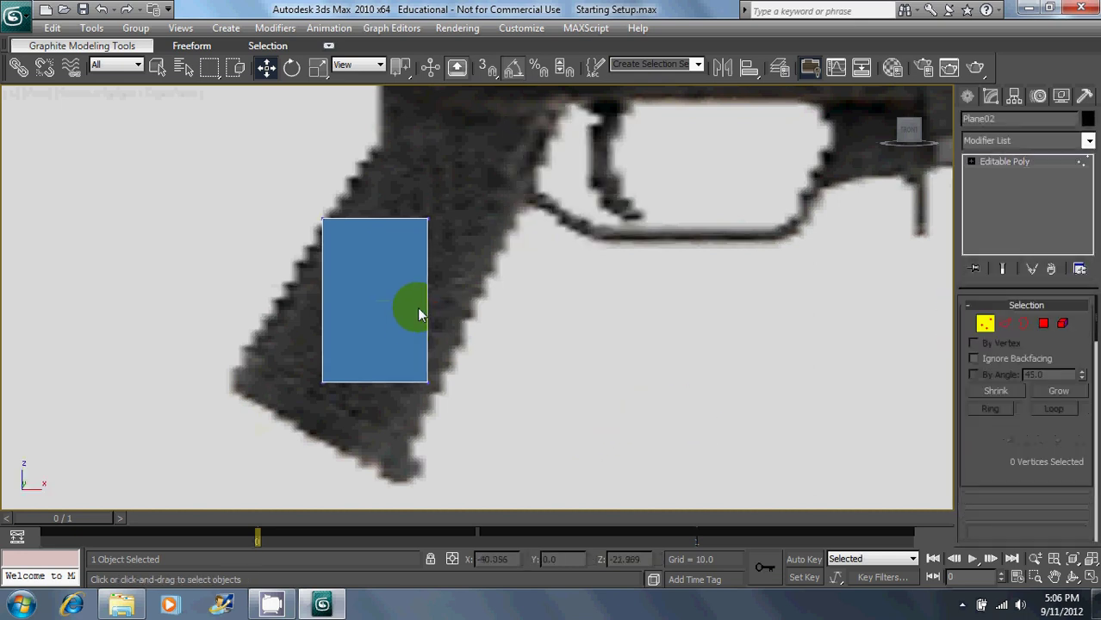
{"action": "middle_click_drag", "start_coordinate": [413, 324], "coordinate": [464, 260]}
{"action": "scroll", "coordinate": [464, 260], "scroll_direction": "up", "scroll_amount": 2}
{"action": "left_click_drag", "start_coordinate": [450, 342], "coordinate": [508, 230]}
{"action": "left_click_drag", "start_coordinate": [504, 312], "coordinate": [454, 451]}
{"action": "left_click_drag", "start_coordinate": [288, 293], "coordinate": [409, 385]}
{"action": "left_click_drag", "start_coordinate": [357, 316], "coordinate": [216, 323]}
Step: Move the plane's two upper vertices onto the grip's rear outline and the trigger guard's rear corner
{"action": "middle_click_drag", "start_coordinate": [429, 129], "coordinate": [376, 371]}
{"action": "left_click_drag", "start_coordinate": [209, 300], "coordinate": [379, 217]}
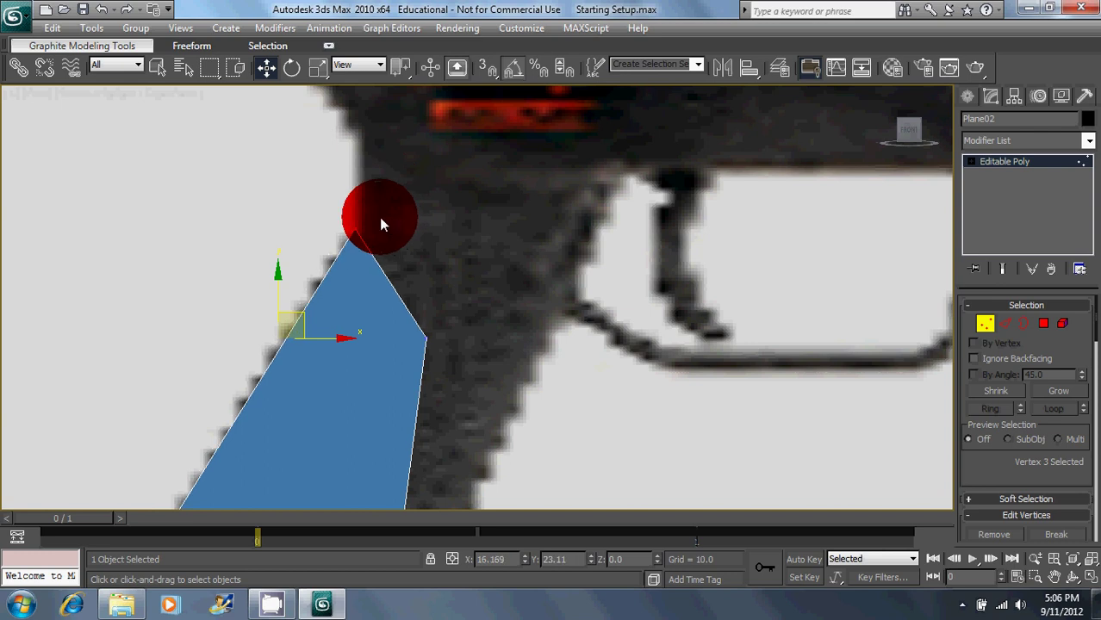
{"action": "left_click", "coordinate": [424, 337]}
{"action": "left_click_drag", "start_coordinate": [449, 325], "coordinate": [586, 305]}
Step: Extrude the grip's top edge upward and fit its new vertices to the outline behind the trigger opening
{"action": "left_click", "coordinate": [988, 323]}
{"action": "key", "text": "2"}
{"action": "left_click", "coordinate": [415, 255]}
{"action": "middle_click_drag", "start_coordinate": [416, 257], "coordinate": [408, 343]}
{"action": "left_click_drag", "start_coordinate": [452, 304], "coordinate": [449, 203], "text": "shift"}
{"action": "left_click", "coordinate": [987, 325]}
{"action": "left_click_drag", "start_coordinate": [568, 249], "coordinate": [530, 329]}
{"action": "middle_click_drag", "start_coordinate": [531, 329], "coordinate": [492, 341]}
{"action": "left_click_drag", "start_coordinate": [543, 297], "coordinate": [605, 240]}
Step: Extrude the grip's top edge upward again and level its two new vertices at the same Z height
{"action": "left_click", "coordinate": [1004, 325]}
{"action": "middle_click_drag", "start_coordinate": [457, 187], "coordinate": [457, 292]}
{"action": "left_click_drag", "start_coordinate": [444, 294], "coordinate": [443, 208], "text": "shift"}
{"action": "left_click", "coordinate": [983, 326]}
{"action": "left_click_drag", "start_coordinate": [617, 251], "coordinate": [532, 293]}
{"action": "left_click_drag", "start_coordinate": [368, 318], "coordinate": [274, 215]}
{"action": "double_click", "coordinate": [633, 560]}
{"action": "key", "text": "ctrl+v"}
{"action": "key", "text": "Return"}
{"action": "left_click", "coordinate": [600, 307]}
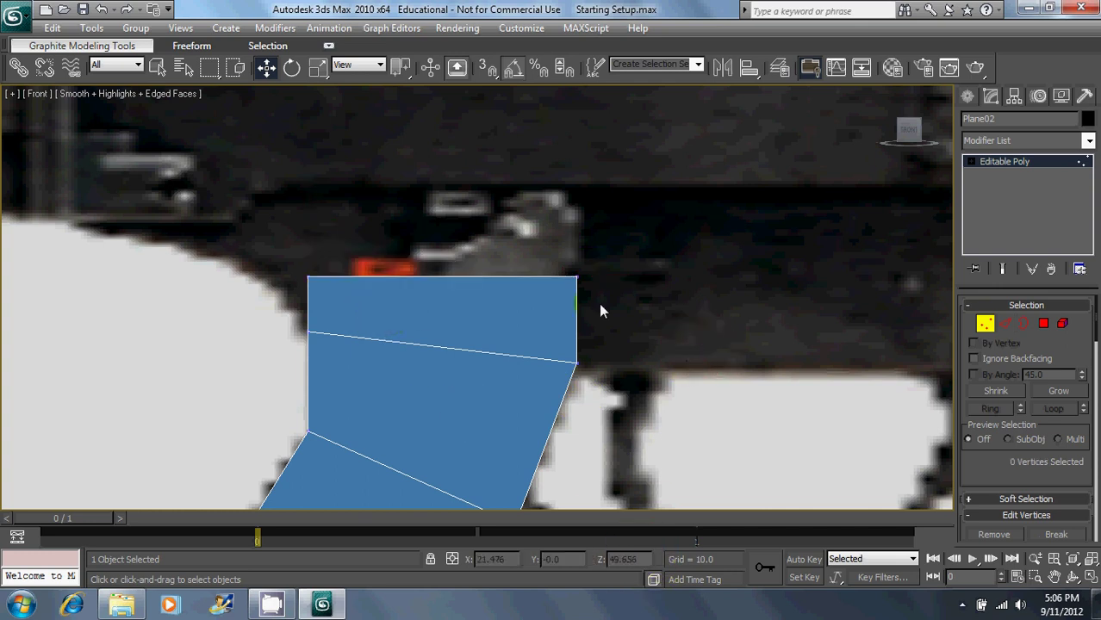
Step: Raise the two top vertices to the receiver's seam line and shift the rear one further back
{"action": "left_click_drag", "start_coordinate": [608, 256], "coordinate": [262, 293]}
{"action": "left_click_drag", "start_coordinate": [443, 233], "coordinate": [437, 128]}
{"action": "middle_click_drag", "start_coordinate": [376, 202], "coordinate": [551, 326]}
{"action": "left_click", "coordinate": [1004, 324]}
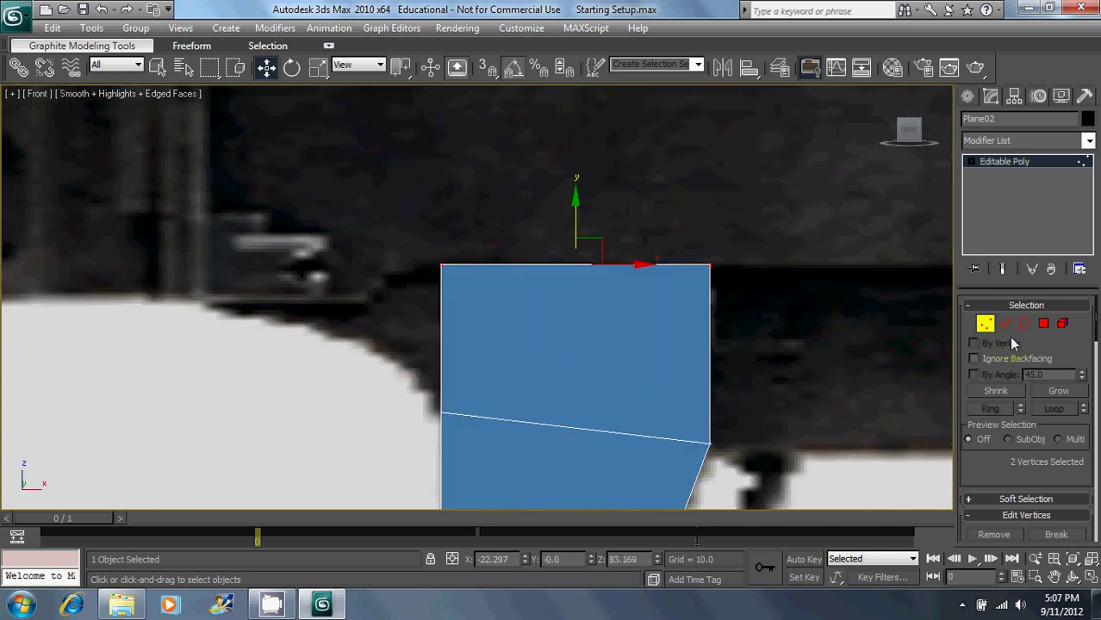
{"action": "left_click", "coordinate": [993, 328]}
{"action": "left_click_drag", "start_coordinate": [292, 185], "coordinate": [463, 266]}
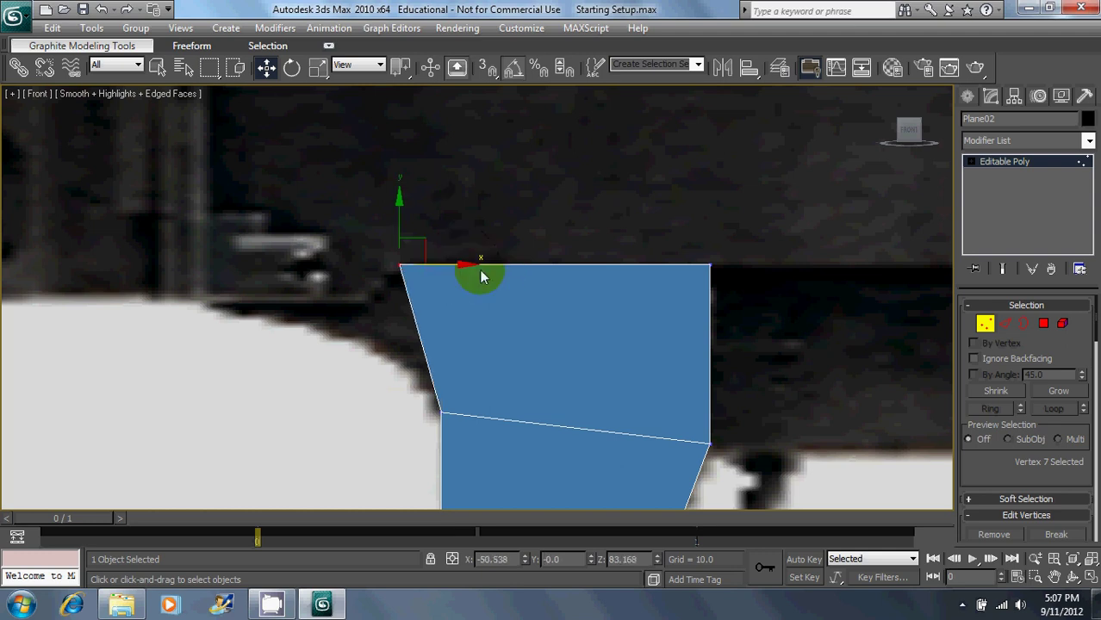
Step: Extrude the slanted upper rear edge backward and target weld its lower vertex to the grip corner below
{"action": "left_click", "coordinate": [1005, 329]}
{"action": "left_click", "coordinate": [421, 337]}
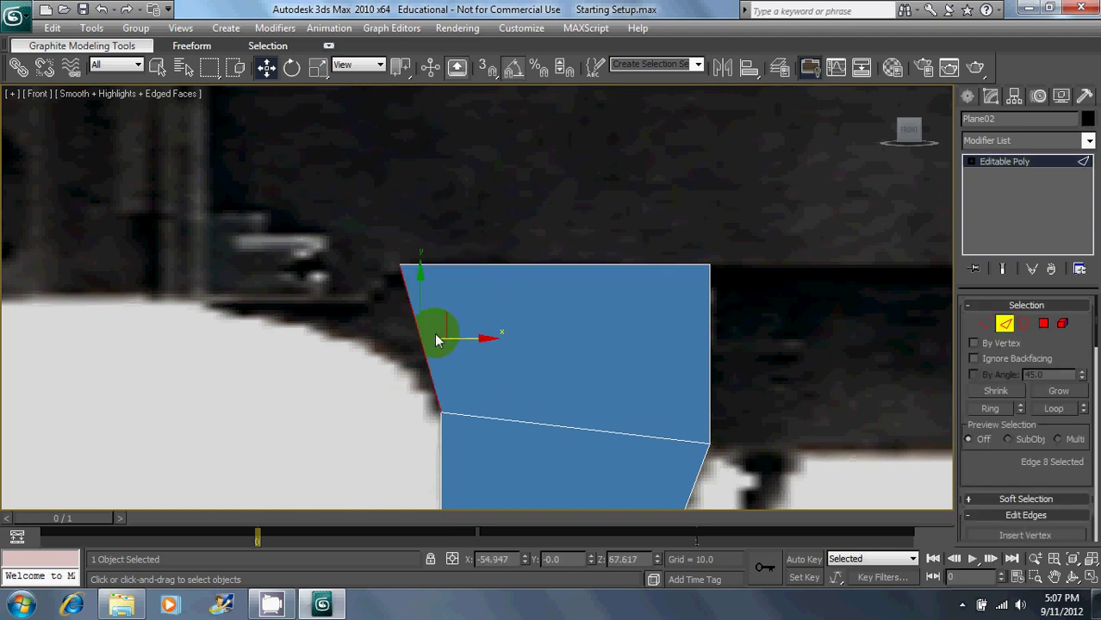
{"action": "left_click_drag", "start_coordinate": [445, 320], "coordinate": [406, 357], "text": "shift"}
{"action": "left_click", "coordinate": [984, 326]}
{"action": "scroll", "coordinate": [1075, 355], "scroll_direction": "down", "scroll_amount": 3}
{"action": "left_click", "coordinate": [1059, 484]}
{"action": "left_click", "coordinate": [403, 450]}
{"action": "left_click", "coordinate": [441, 412]}
Step: Move the free vertex of the new rear triangle onto the curved outline behind the grip
{"action": "key", "text": "w"}
{"action": "left_click_drag", "start_coordinate": [329, 272], "coordinate": [383, 289]}
{"action": "scroll", "coordinate": [384, 289], "scroll_direction": "down", "scroll_amount": 2}
{"action": "middle_click_drag", "start_coordinate": [551, 312], "coordinate": [352, 232]}
{"action": "scroll", "coordinate": [352, 232], "scroll_direction": "down", "scroll_amount": 2}
{"action": "middle_click_drag", "start_coordinate": [244, 247], "coordinate": [460, 296]}
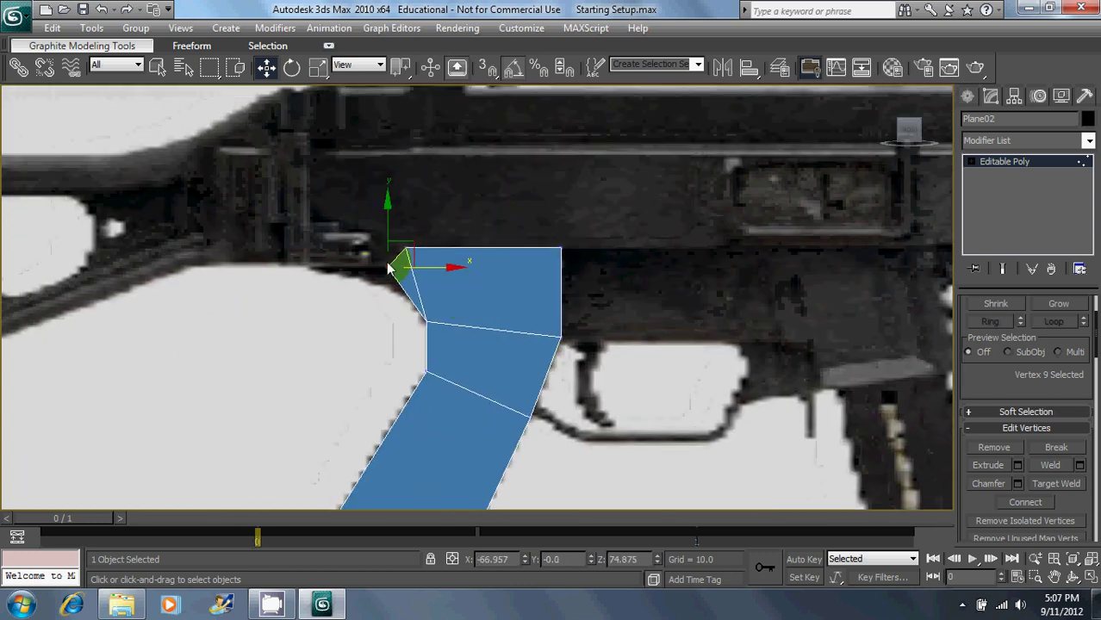
{"action": "scroll", "coordinate": [460, 296], "scroll_direction": "up", "scroll_amount": 4}
{"action": "middle_click_drag", "start_coordinate": [315, 254], "coordinate": [405, 274]}
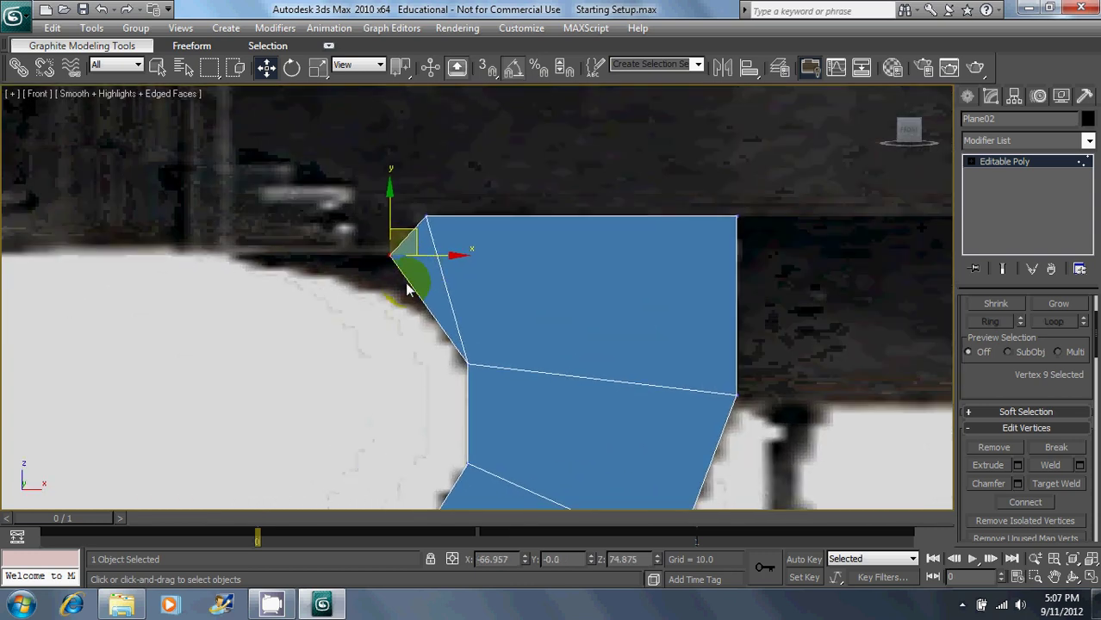
{"action": "left_click_drag", "start_coordinate": [413, 242], "coordinate": [397, 276]}
Step: Insert a vertex on the triangle's upper rear edge, connect it to the grip corner vertex, and fit it to the outline
{"action": "left_click", "coordinate": [971, 162]}
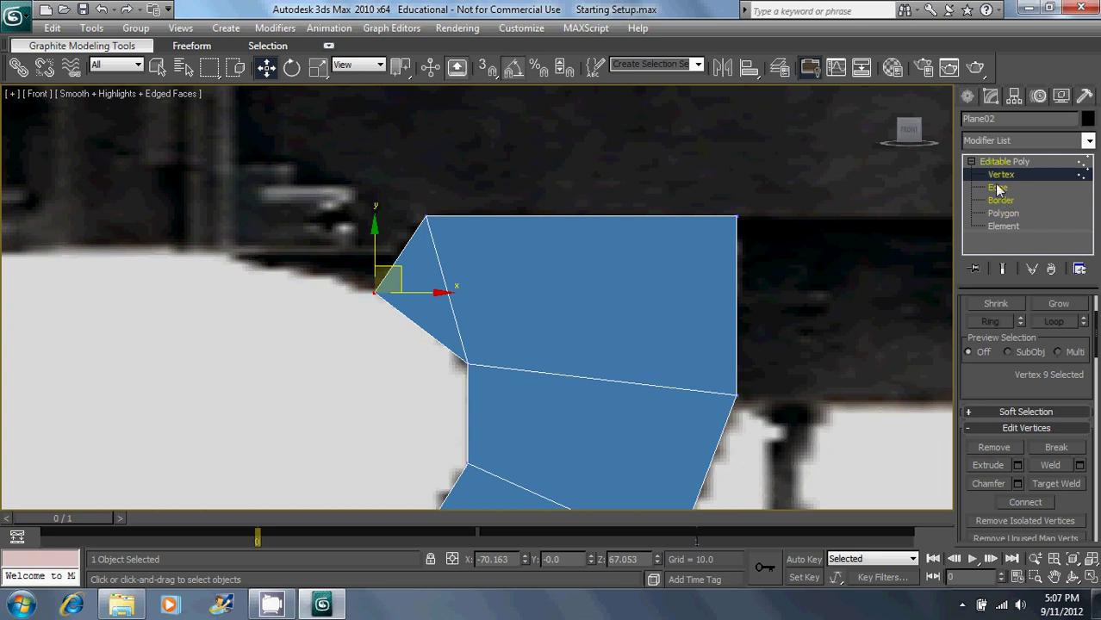
{"action": "left_click", "coordinate": [996, 187]}
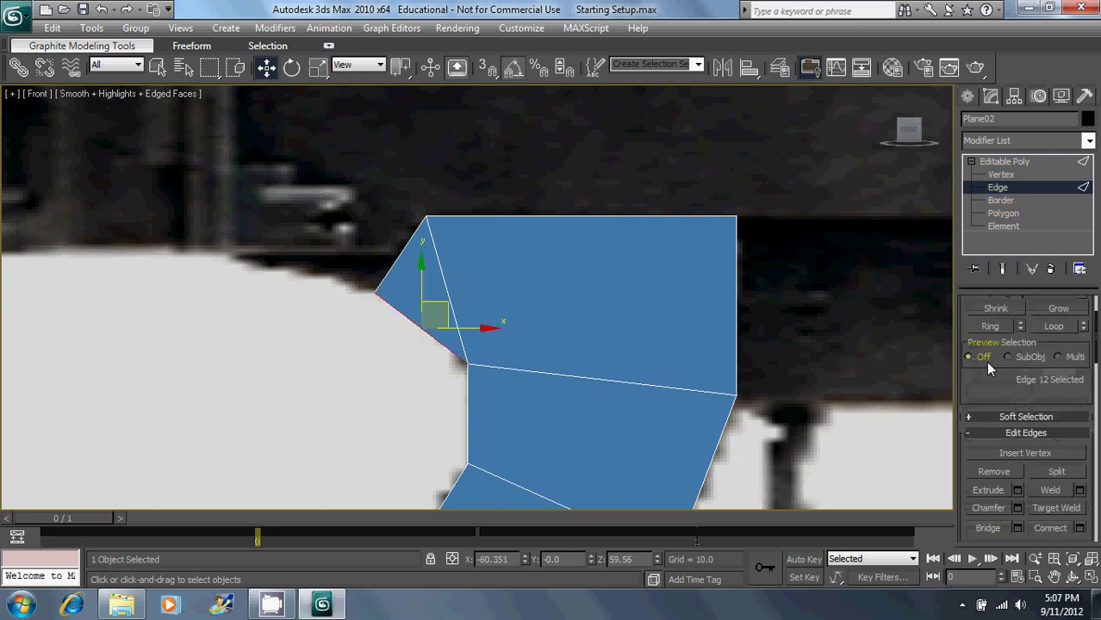
{"action": "scroll", "coordinate": [988, 368], "scroll_direction": "down", "scroll_amount": 1}
{"action": "left_click", "coordinate": [1014, 441]}
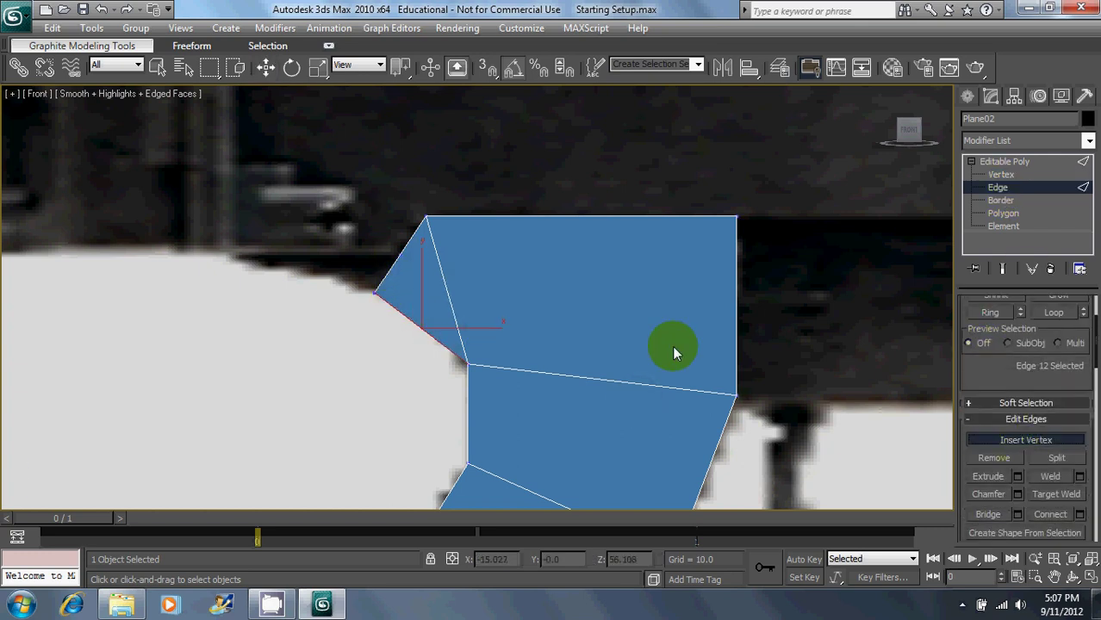
{"action": "left_click", "coordinate": [1000, 174]}
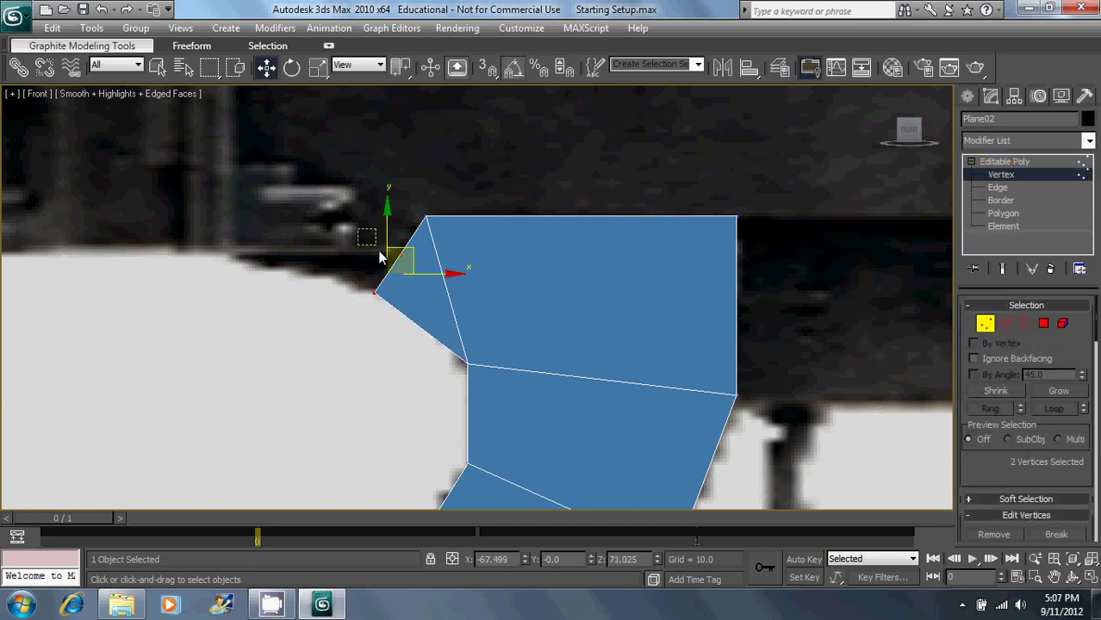
{"action": "left_click_drag", "start_coordinate": [379, 252], "coordinate": [415, 271]}
{"action": "left_click_drag", "start_coordinate": [500, 355], "coordinate": [428, 381], "text": "ctrl"}
{"action": "scroll", "coordinate": [995, 411], "scroll_direction": "down", "scroll_amount": 2}
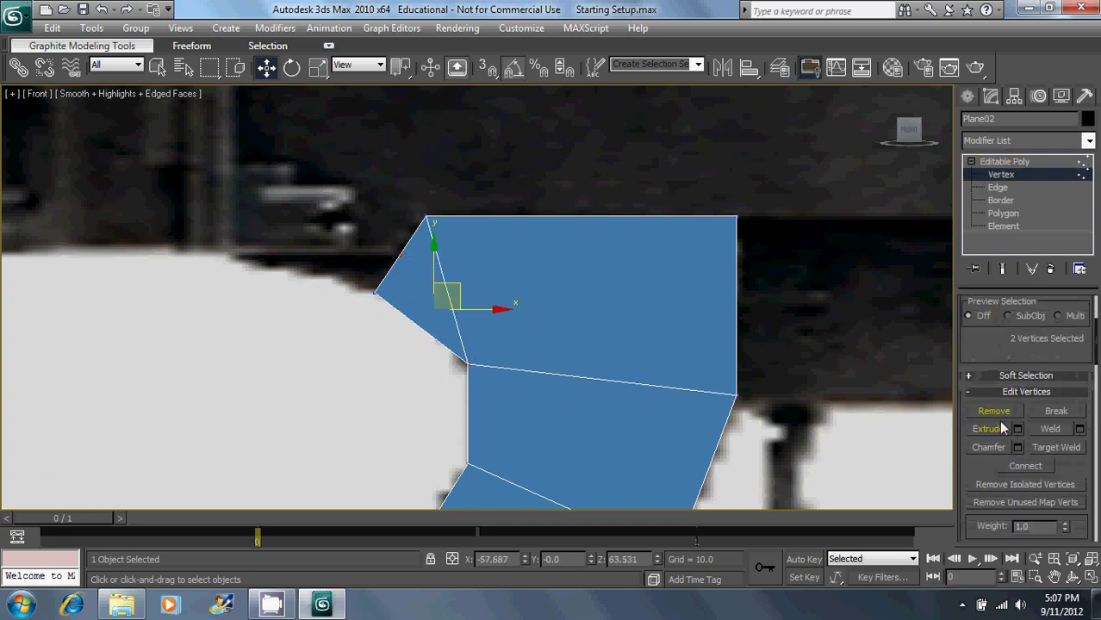
{"action": "left_click", "coordinate": [1023, 467]}
{"action": "left_click", "coordinate": [400, 256]}
{"action": "left_click_drag", "start_coordinate": [424, 242], "coordinate": [352, 276]}
Step: Extrude the short rear edge backward and target weld its lower outer vertex to the inner one, forming a triangle
{"action": "left_click", "coordinate": [999, 188]}
{"action": "left_click", "coordinate": [385, 277]}
{"action": "left_click", "coordinate": [983, 325]}
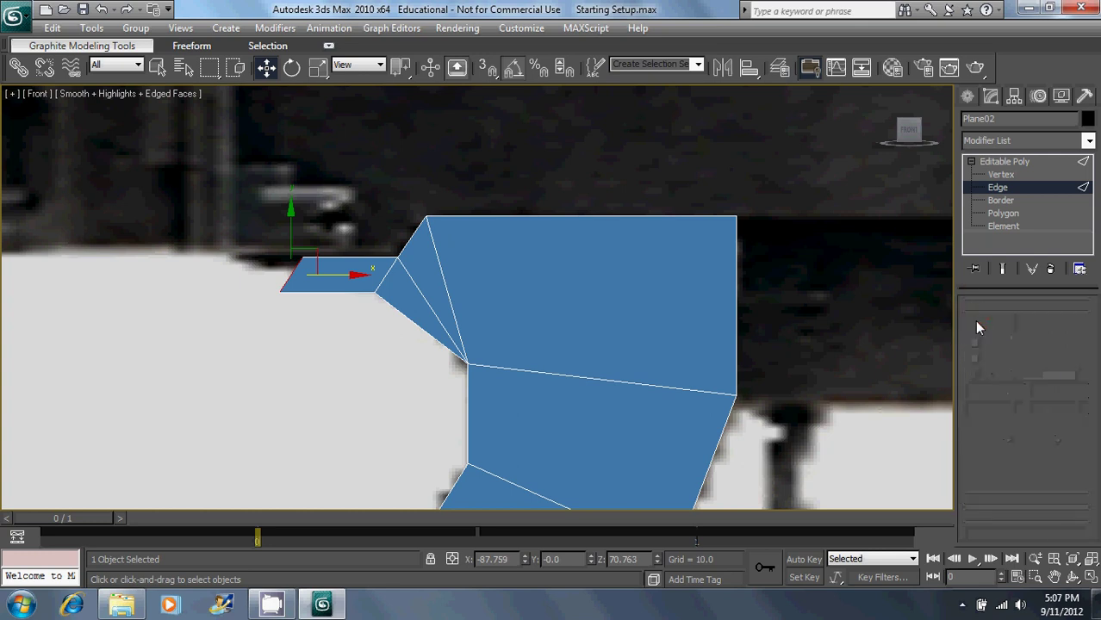
{"action": "left_click_drag", "start_coordinate": [1076, 352], "coordinate": [1073, 269]}
{"action": "left_click", "coordinate": [1055, 497]}
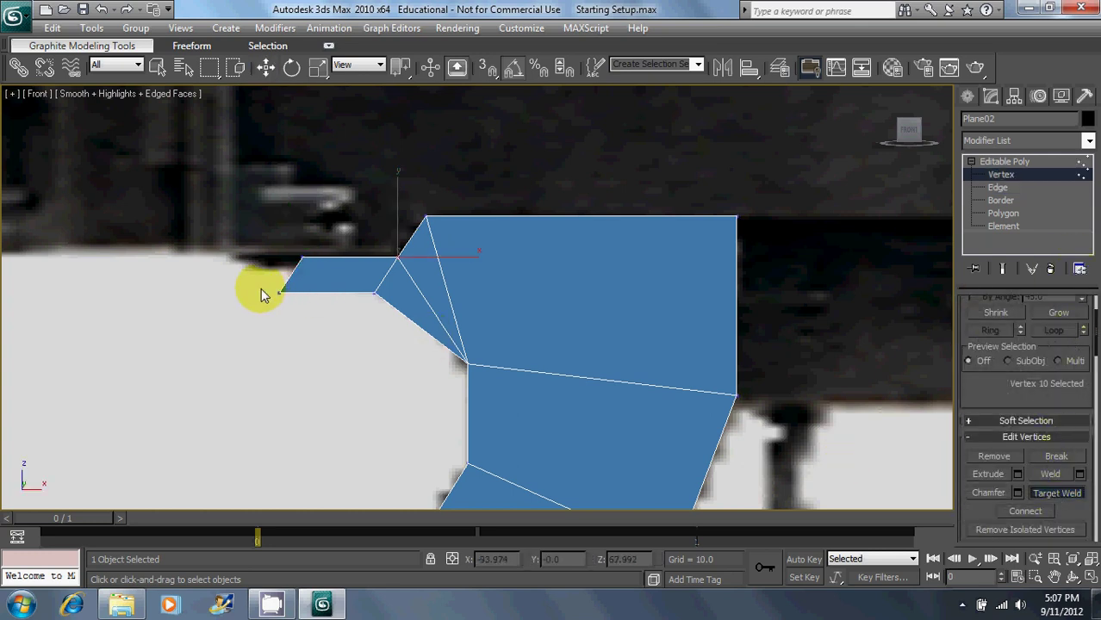
{"action": "left_click", "coordinate": [373, 294]}
Step: Move the rear triangle's tip vertex horizontally back to the end of the dark taper on the receiver's underside
{"action": "key", "text": "w"}
{"action": "left_click", "coordinate": [301, 257]}
{"action": "left_click_drag", "start_coordinate": [368, 260], "coordinate": [304, 263]}
Step: Extrude the upper front edge forward above the trigger guard to the start of the magazine well
{"action": "middle_click_drag", "start_coordinate": [585, 406], "coordinate": [465, 186]}
{"action": "scroll", "coordinate": [465, 186], "scroll_direction": "down", "scroll_amount": 2}
{"action": "middle_click_drag", "start_coordinate": [568, 195], "coordinate": [322, 299]}
{"action": "scroll", "coordinate": [321, 298], "scroll_direction": "up", "scroll_amount": 2}
{"action": "left_click", "coordinate": [1022, 188]}
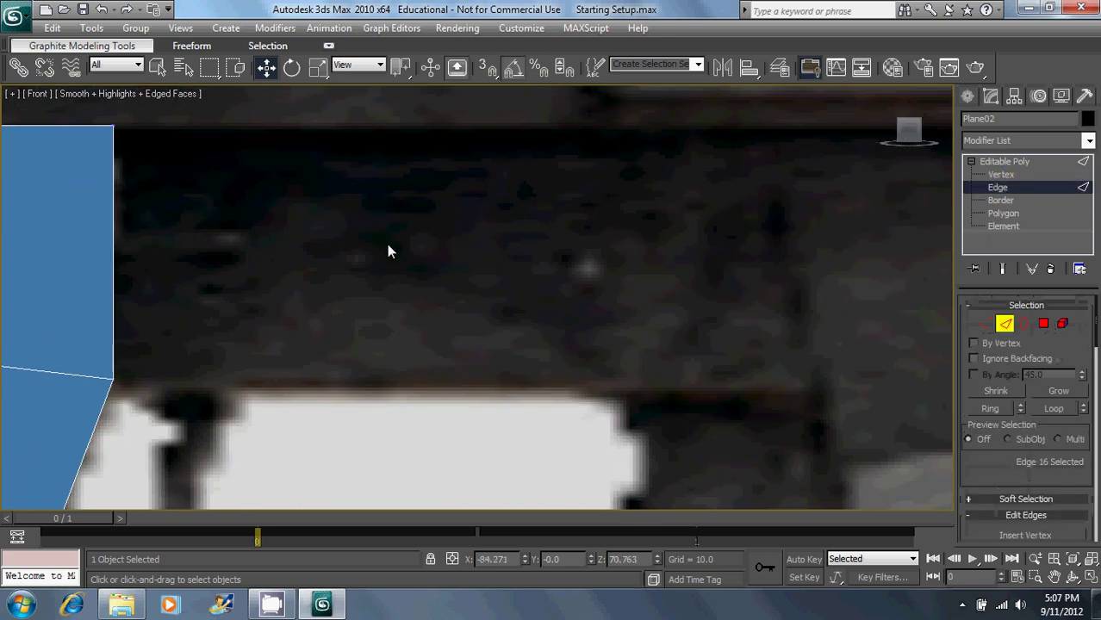
{"action": "middle_click_drag", "start_coordinate": [270, 264], "coordinate": [332, 275]}
{"action": "scroll", "coordinate": [332, 275], "scroll_direction": "down", "scroll_amount": 1}
{"action": "left_click_drag", "start_coordinate": [248, 291], "coordinate": [791, 344], "text": "shift"}
{"action": "middle_click_drag", "start_coordinate": [790, 344], "coordinate": [713, 342]}
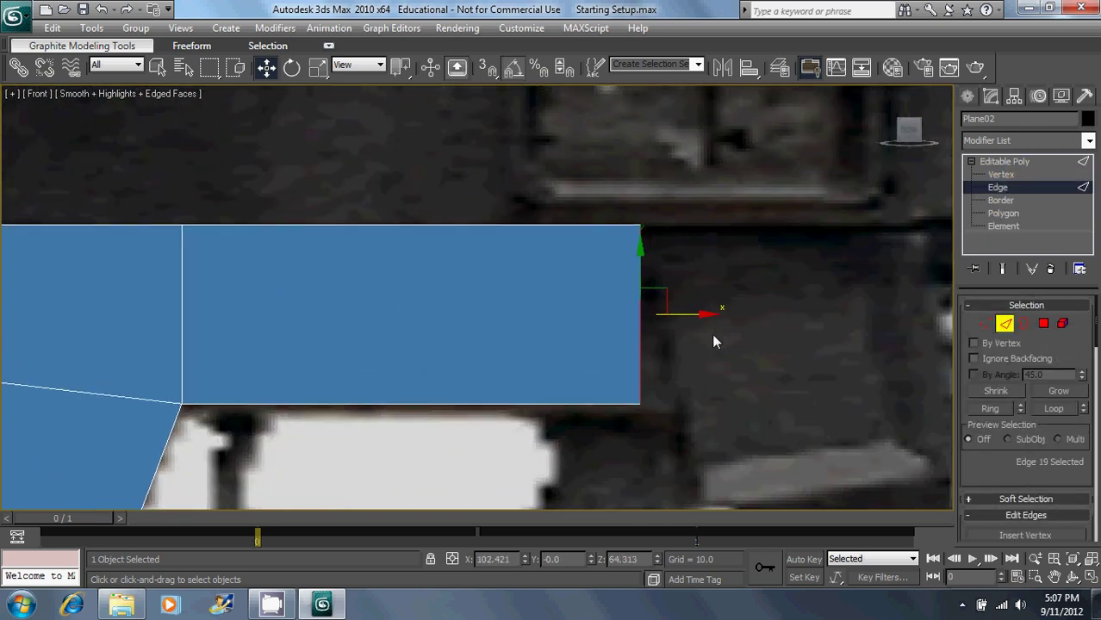
Step: Move the lower front vertex slightly forward so the edge slants along the magazine well
{"action": "left_click", "coordinate": [985, 325]}
{"action": "left_click_drag", "start_coordinate": [692, 406], "coordinate": [734, 410], "text": "shift"}
{"action": "left_click", "coordinate": [622, 316]}
{"action": "key", "text": "ctrl+z"}
{"action": "middle_click_drag", "start_coordinate": [752, 393], "coordinate": [630, 373]}
{"action": "scroll", "coordinate": [682, 344], "scroll_direction": "down", "scroll_amount": 2}
Step: Extrude the slanted front edge outward along Y in the Perspective view to Y -3.534, and return to the Front view
{"action": "left_click", "coordinate": [1004, 324]}
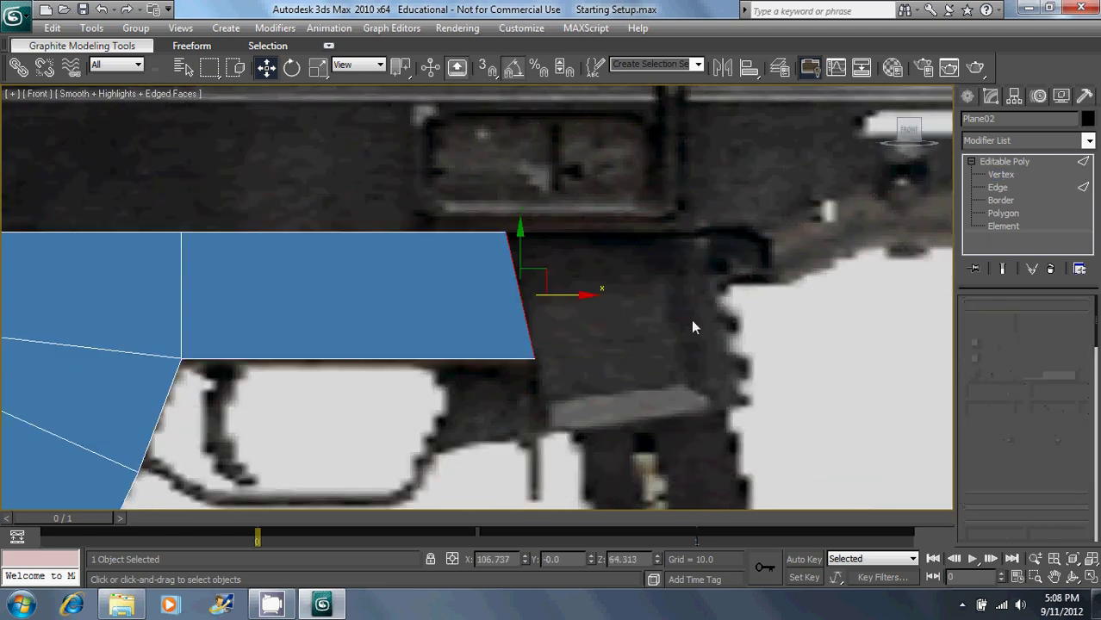
{"action": "scroll", "coordinate": [620, 306], "scroll_direction": "up", "scroll_amount": 2}
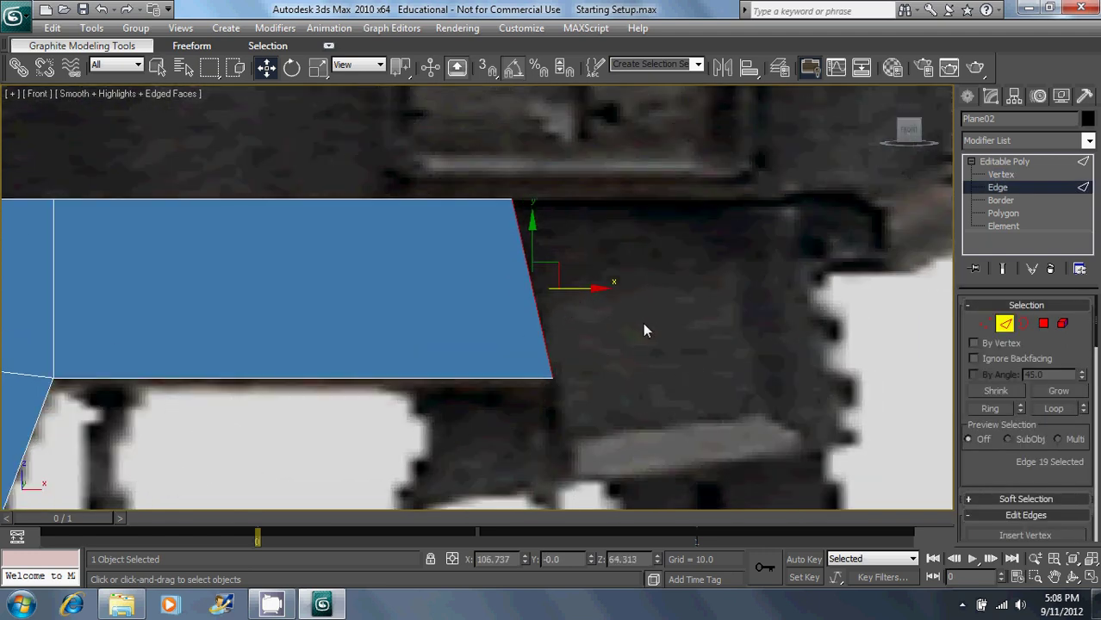
{"action": "key", "text": "p"}
{"action": "middle_click_drag", "start_coordinate": [492, 265], "coordinate": [469, 293], "text": "alt"}
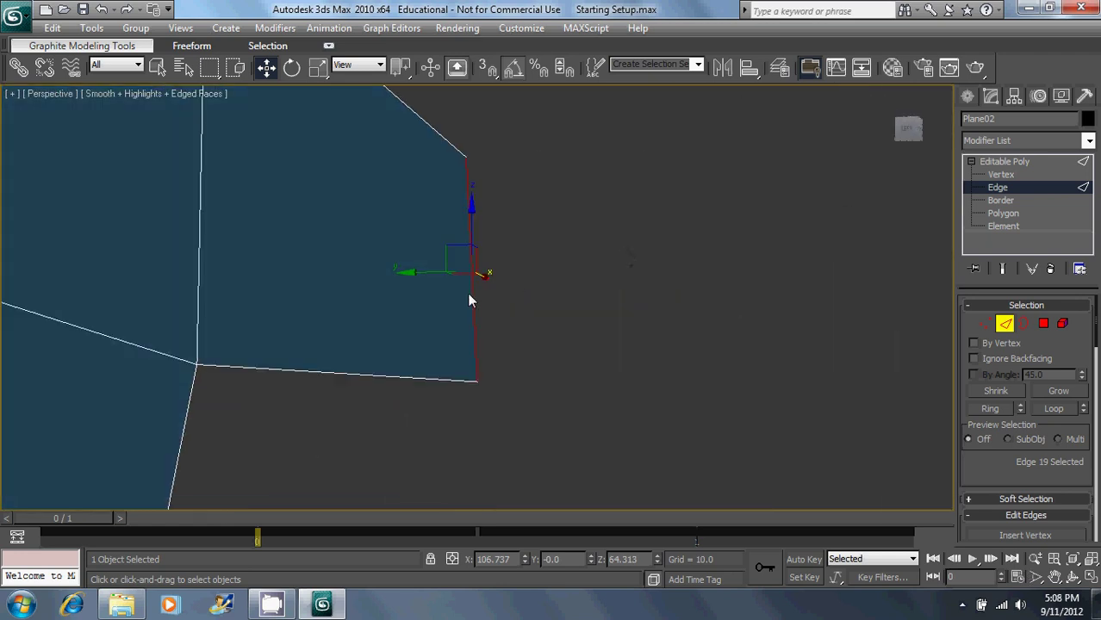
{"action": "left_click_drag", "start_coordinate": [414, 272], "coordinate": [434, 273], "text": "shift"}
{"action": "middle_click_drag", "start_coordinate": [461, 272], "coordinate": [288, 360], "text": "alt"}
{"action": "key", "text": "f"}
{"action": "scroll", "coordinate": [506, 269], "scroll_direction": "up", "scroll_amount": 8}
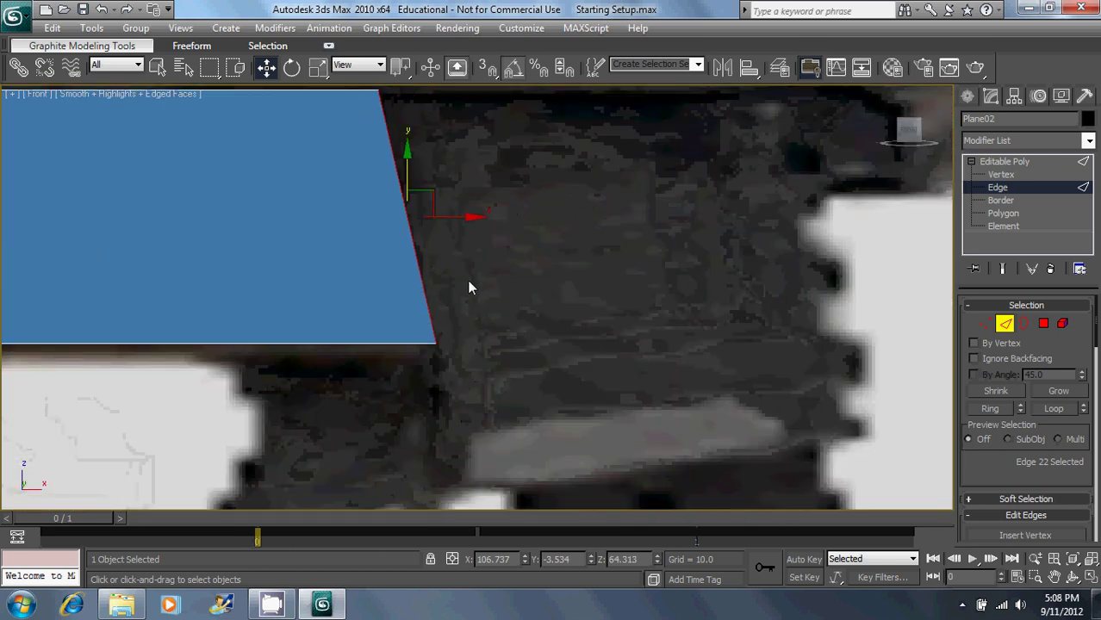
{"action": "middle_click_drag", "start_coordinate": [477, 251], "coordinate": [474, 278]}
Step: Extrude the offset edge forward across the magazine well, and extrude the new polygon's bottom edge downward
{"action": "left_click", "coordinate": [487, 275]}
{"action": "key", "text": "ctrl+z"}
{"action": "left_click_drag", "start_coordinate": [487, 274], "coordinate": [685, 301], "text": "shift"}
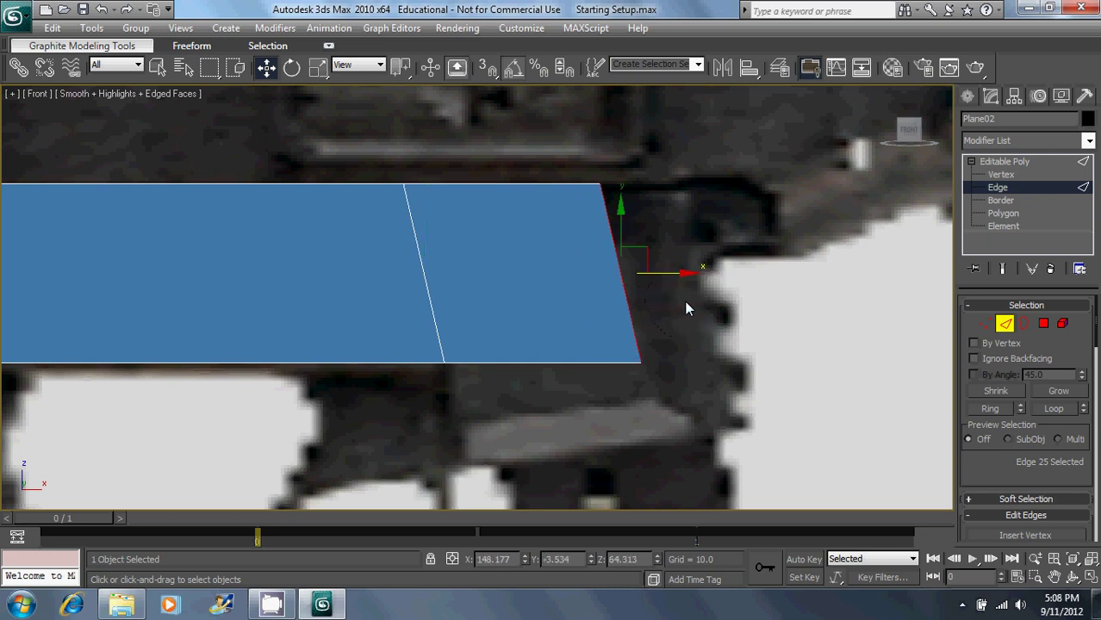
{"action": "left_click", "coordinate": [515, 364]}
{"action": "left_click_drag", "start_coordinate": [566, 352], "coordinate": [576, 385], "text": "shift"}
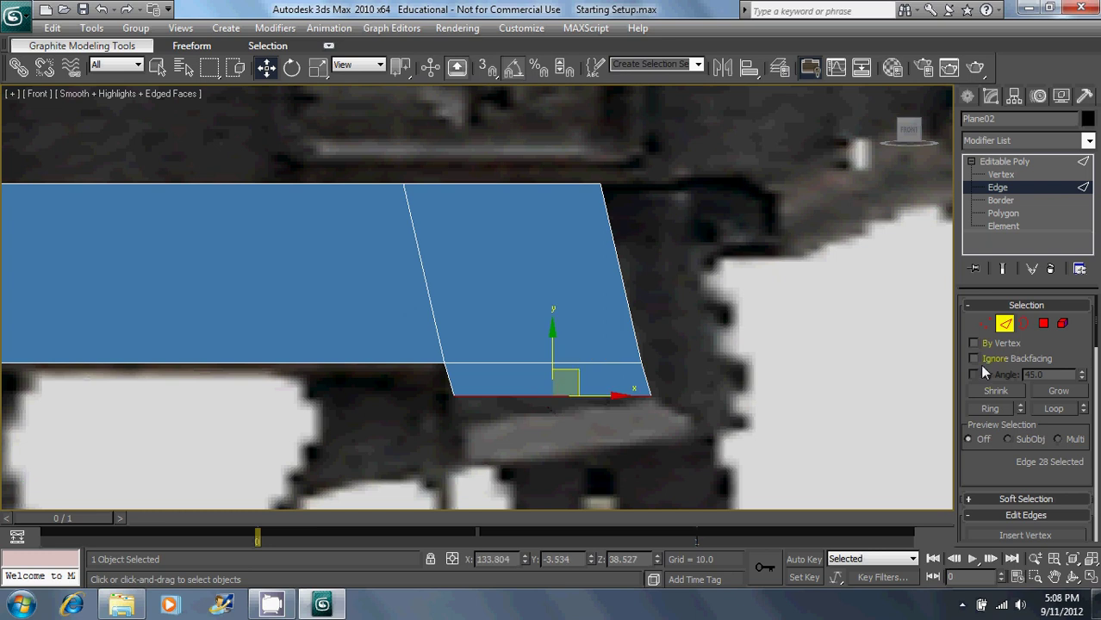
Step: Fit the magazine well's lower rear vertex to the slanted bottom outline and raise the middle front vertex along the front edge
{"action": "left_click", "coordinate": [984, 324]}
{"action": "left_click", "coordinate": [453, 396]}
{"action": "left_click_drag", "start_coordinate": [481, 387], "coordinate": [491, 415]}
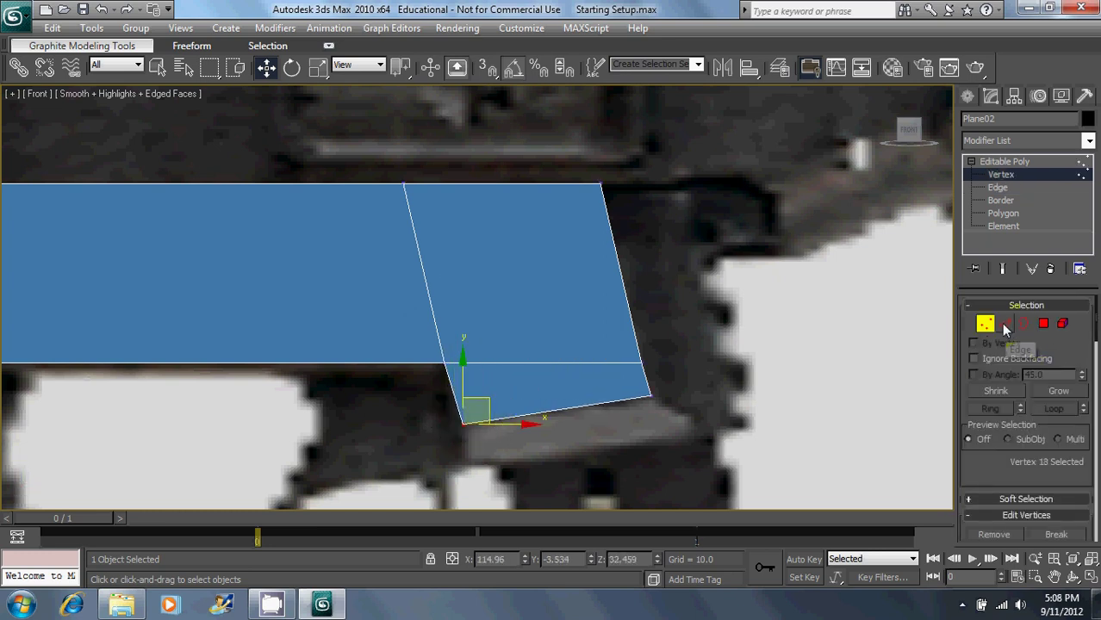
{"action": "left_click_drag", "start_coordinate": [657, 385], "coordinate": [679, 263]}
Step: Extrude the magazine well's two front edges slightly forward together and adjust their Y depth
{"action": "left_click", "coordinate": [1006, 326]}
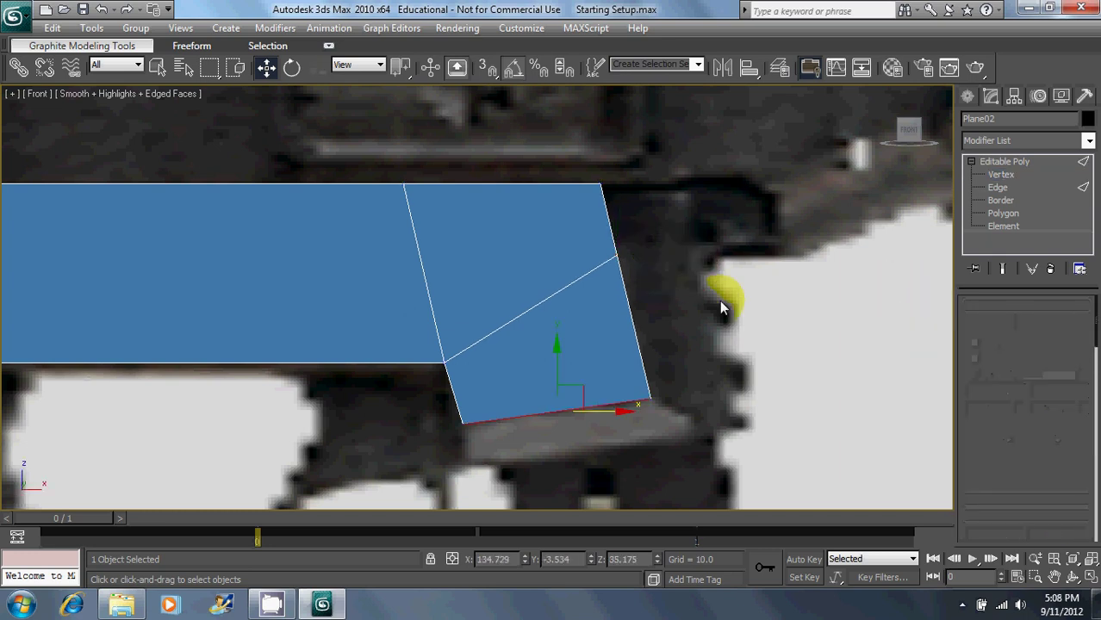
{"action": "left_click_drag", "start_coordinate": [633, 323], "coordinate": [597, 319]}
{"action": "key", "text": "ctrl+z"}
{"action": "left_click", "coordinate": [606, 226], "text": "ctrl"}
{"action": "left_click_drag", "start_coordinate": [686, 282], "coordinate": [724, 275], "text": "shift"}
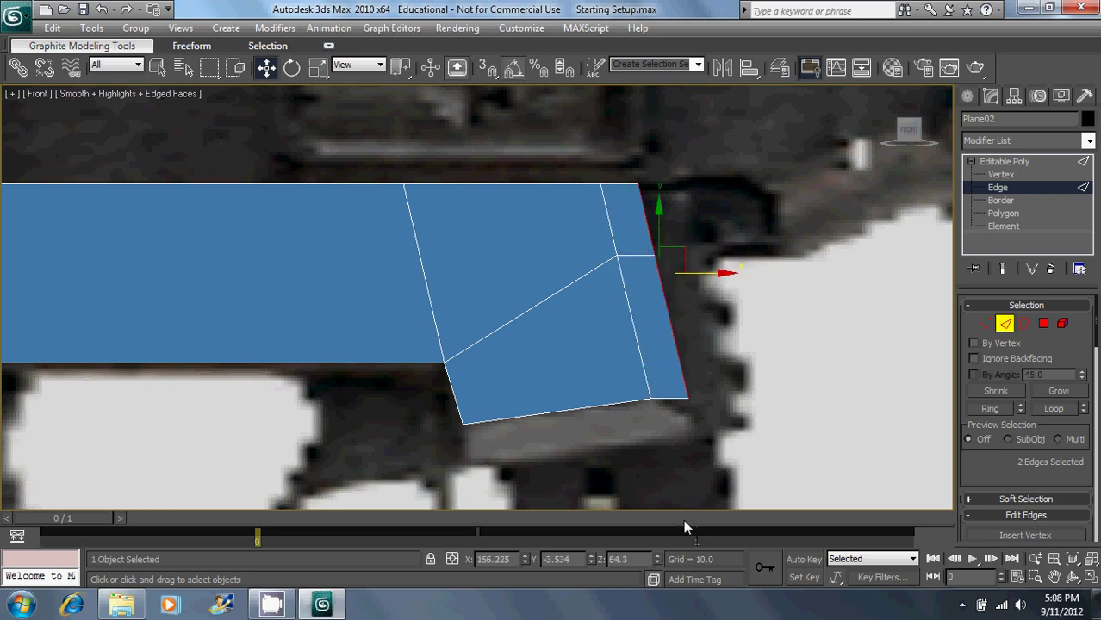
{"action": "left_click", "coordinate": [590, 559]}
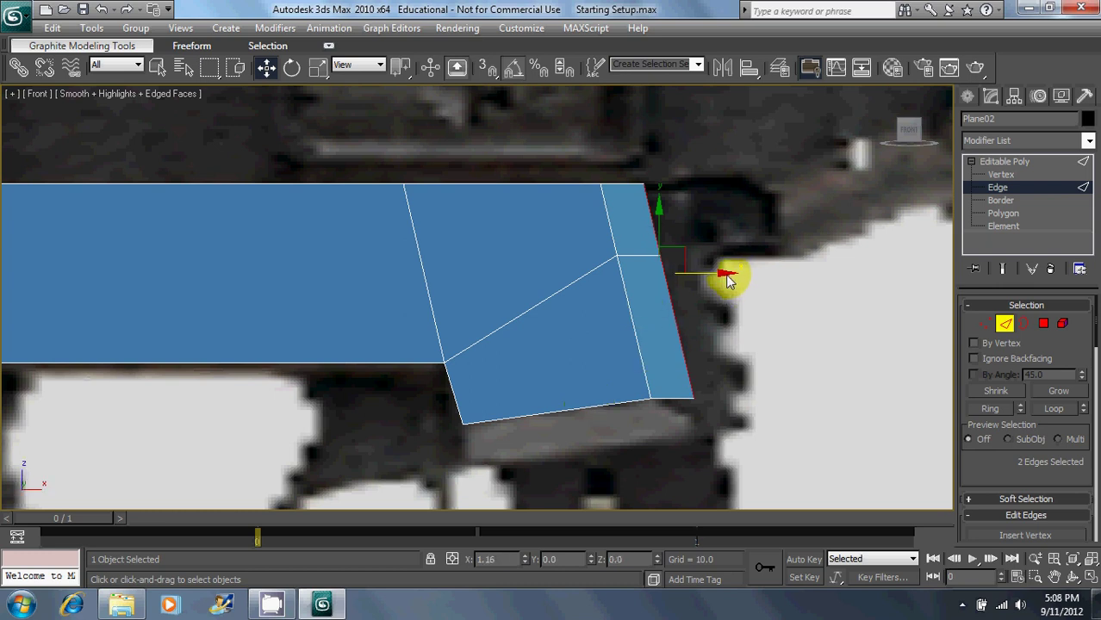
{"action": "left_click_drag", "start_coordinate": [723, 277], "coordinate": [777, 272], "text": "shift"}
{"action": "left_click", "coordinate": [699, 230]}
{"action": "left_click_drag", "start_coordinate": [771, 231], "coordinate": [833, 224], "text": "shift"}
{"action": "middle_click_drag", "start_coordinate": [751, 350], "coordinate": [732, 277]}
{"action": "scroll", "coordinate": [732, 276], "scroll_direction": "up", "scroll_amount": 2}
{"action": "key", "text": "ctrl+z"}
{"action": "key", "text": "ctrl+z"}
{"action": "key", "text": "ctrl+z"}
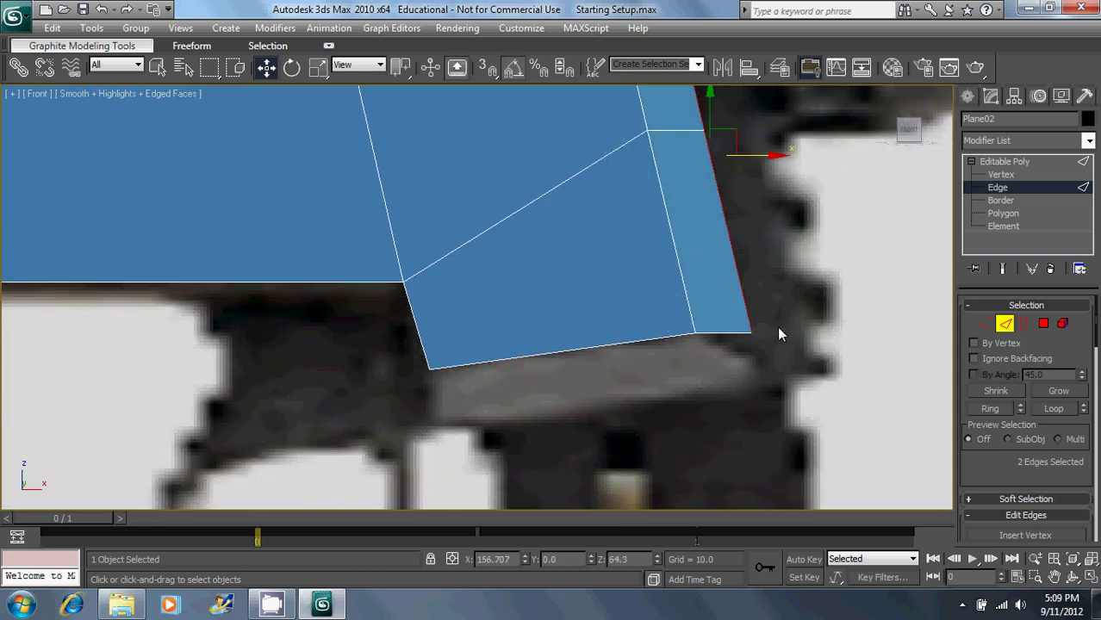
Step: Extrude the magazine well's bottom edge down along the slanted outline, and lower the front strip's bottom vertex toward the lower front corner
{"action": "left_click", "coordinate": [619, 347]}
{"action": "left_click_drag", "start_coordinate": [597, 346], "coordinate": [604, 399], "text": "shift"}
{"action": "left_click", "coordinate": [984, 325]}
{"action": "left_click", "coordinate": [752, 334]}
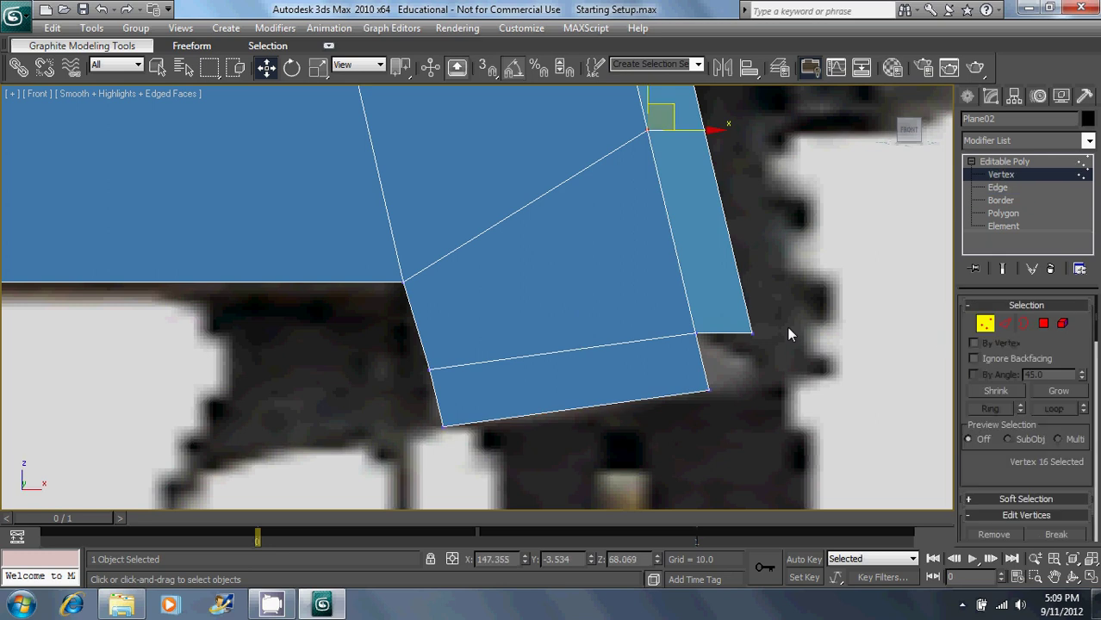
{"action": "left_click_drag", "start_coordinate": [778, 328], "coordinate": [793, 374]}
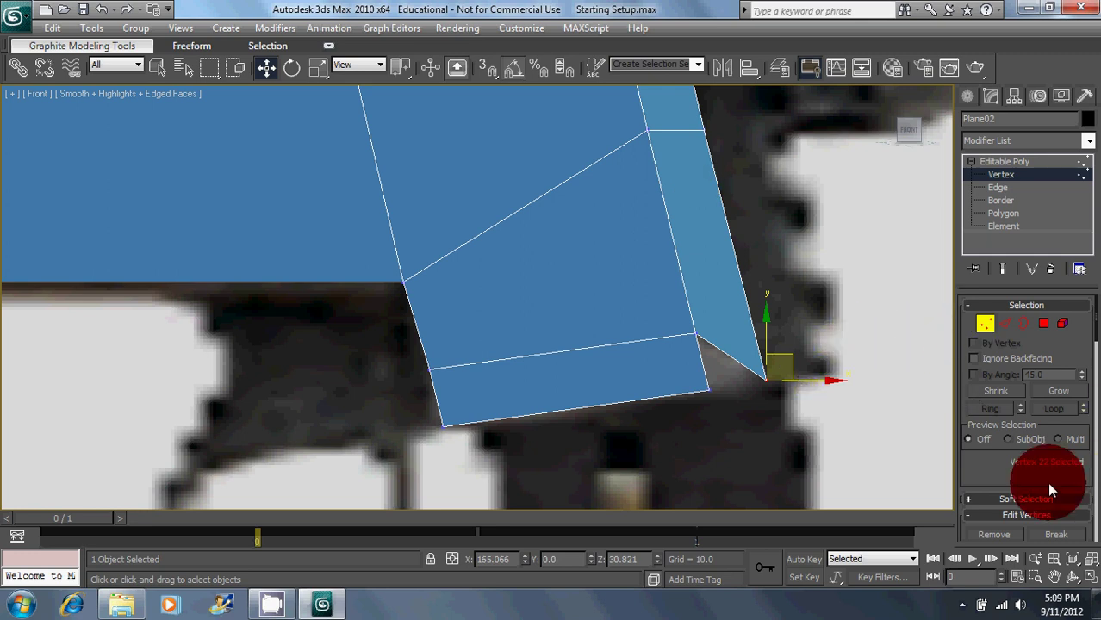
Step: Target-weld the new bottom polygon's front vertex onto the front strip's lowest vertex
{"action": "scroll", "coordinate": [1050, 489], "scroll_direction": "down", "scroll_amount": 3}
{"action": "left_click", "coordinate": [1056, 445]}
{"action": "left_click", "coordinate": [709, 393]}
{"action": "left_click", "coordinate": [766, 382]}
{"action": "middle_click_drag", "start_coordinate": [814, 229], "coordinate": [713, 325]}
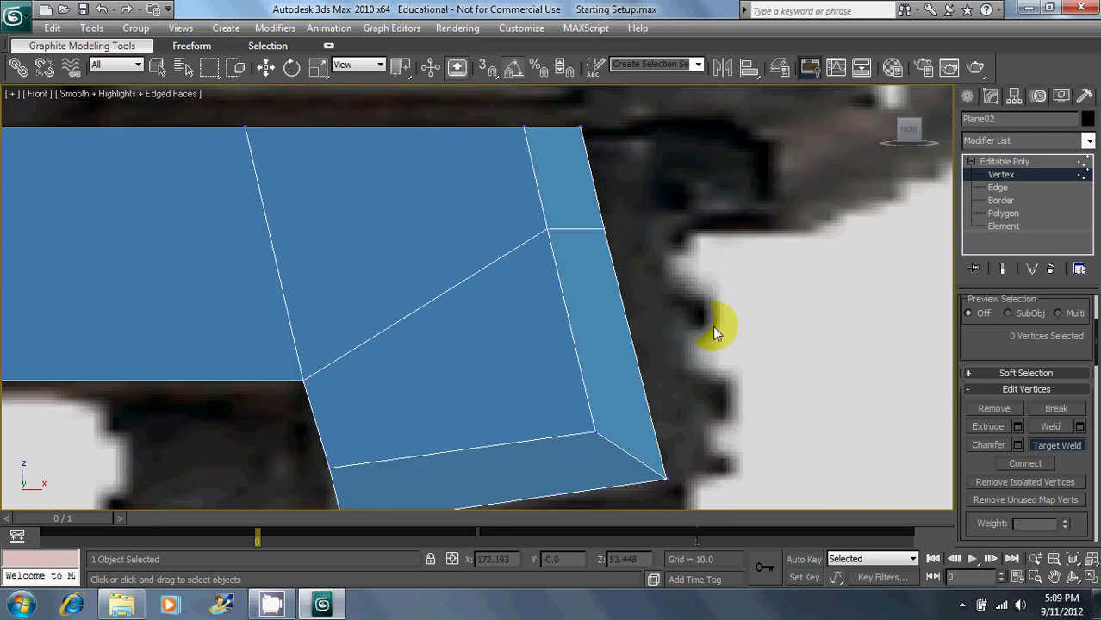
{"action": "key", "text": "w"}
Step: Extrude the magazine well's two front edges forward together, and extrude the new upper edge forward again over the dark outline
{"action": "middle_click_drag", "start_coordinate": [669, 274], "coordinate": [606, 281]}
{"action": "scroll", "coordinate": [605, 282], "scroll_direction": "down", "scroll_amount": 2}
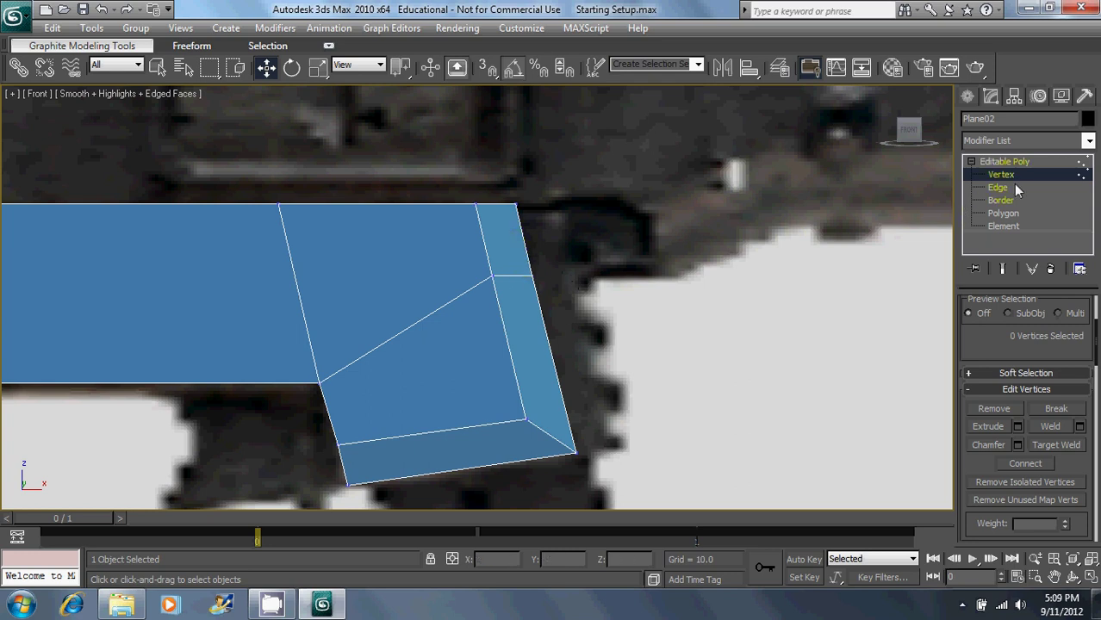
{"action": "left_click", "coordinate": [1013, 185]}
{"action": "left_click", "coordinate": [527, 256]}
{"action": "left_click", "coordinate": [548, 334], "text": "ctrl"}
{"action": "left_click_drag", "start_coordinate": [597, 303], "coordinate": [644, 311], "text": "shift"}
{"action": "left_click", "coordinate": [578, 259]}
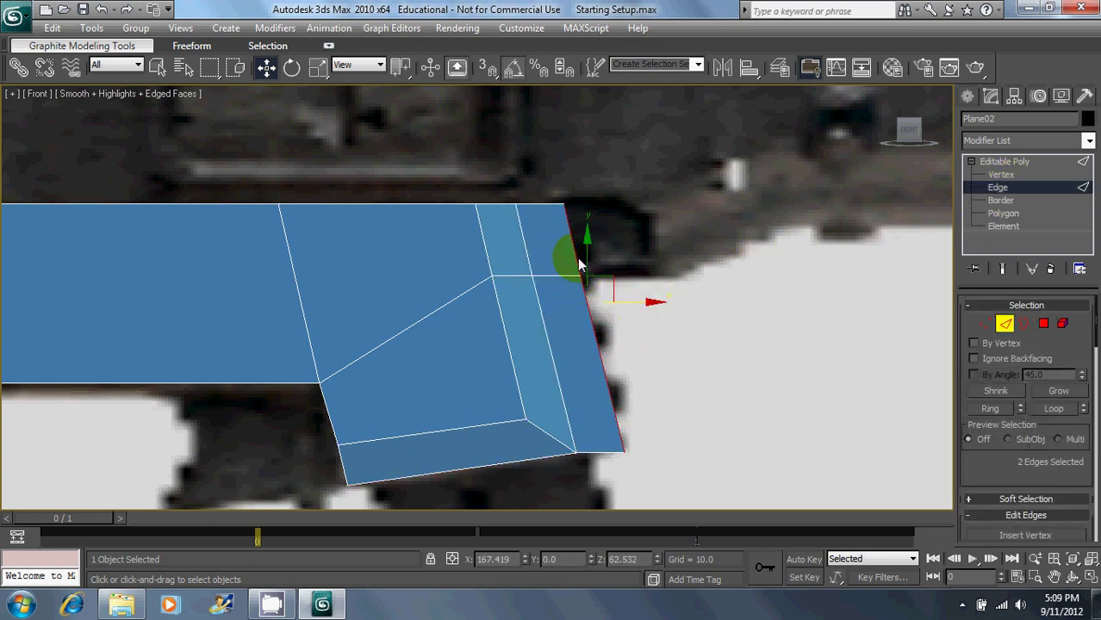
{"action": "left_click_drag", "start_coordinate": [637, 245], "coordinate": [698, 249], "text": "shift"}
Step: Target-weld the front strip's two middle vertices up onto the vertices directly above them on the top edge
{"action": "left_click", "coordinate": [985, 324]}
{"action": "middle_click_drag", "start_coordinate": [584, 284], "coordinate": [720, 296]}
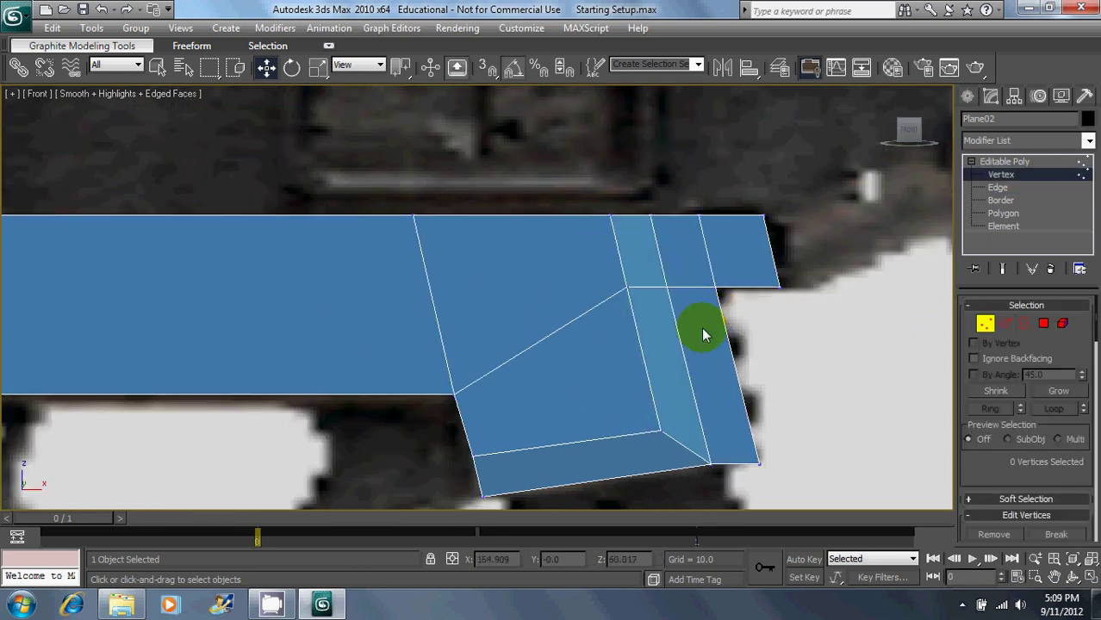
{"action": "middle_click_drag", "start_coordinate": [630, 348], "coordinate": [659, 321]}
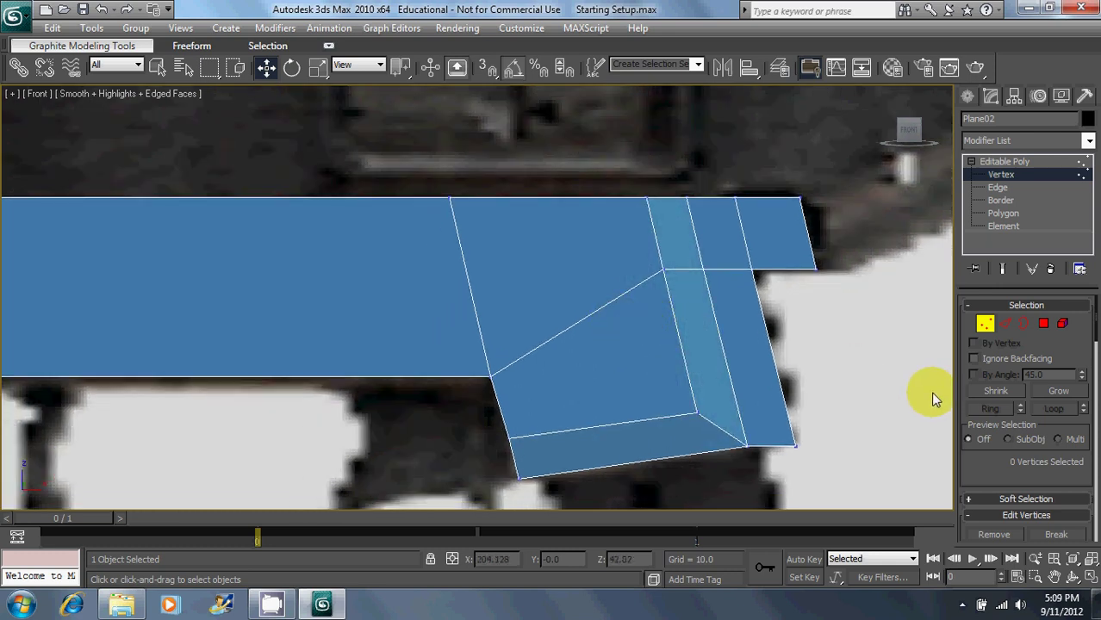
{"action": "scroll", "coordinate": [1035, 465], "scroll_direction": "down", "scroll_amount": 3}
{"action": "left_click", "coordinate": [1046, 448]}
{"action": "left_click", "coordinate": [664, 276]}
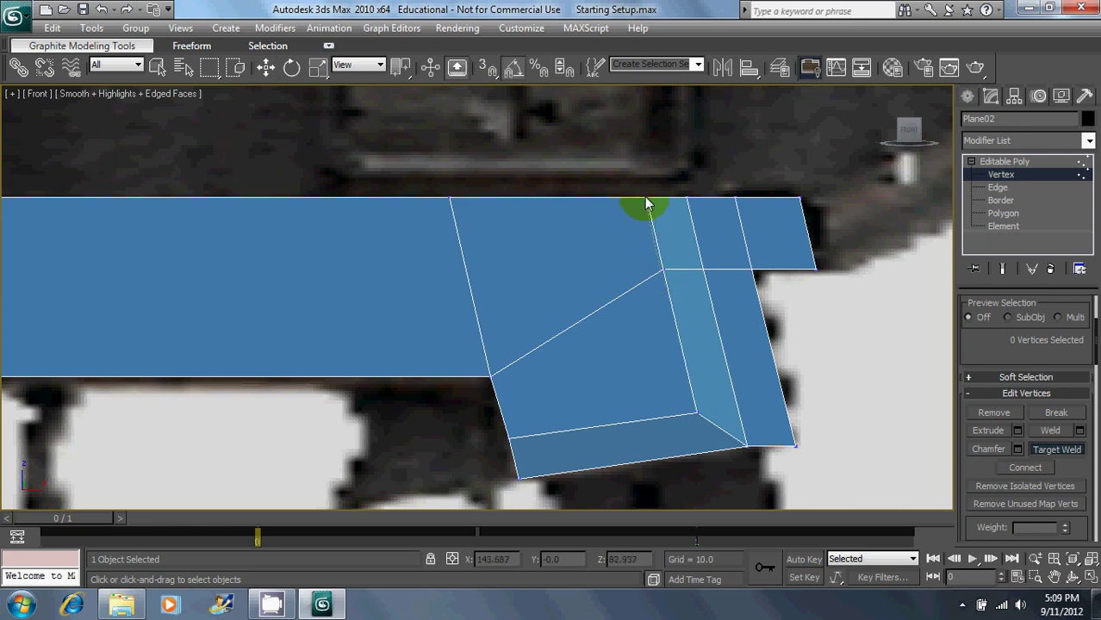
{"action": "left_click", "coordinate": [645, 199]}
{"action": "left_click", "coordinate": [703, 270]}
{"action": "left_click", "coordinate": [687, 199]}
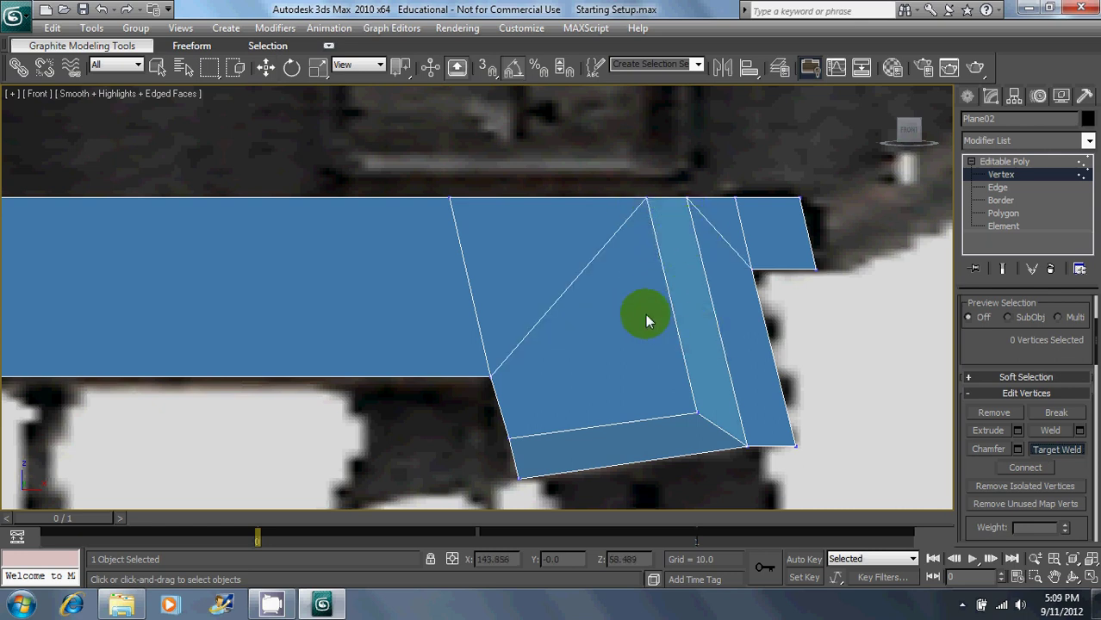
Step: Connect the magazine well's upper rear corner vertex to the inner lower front vertex with a new edge
{"action": "middle_click_drag", "start_coordinate": [656, 318], "coordinate": [684, 293]}
{"action": "right_click", "coordinate": [590, 412]}
{"action": "left_click", "coordinate": [521, 349]}
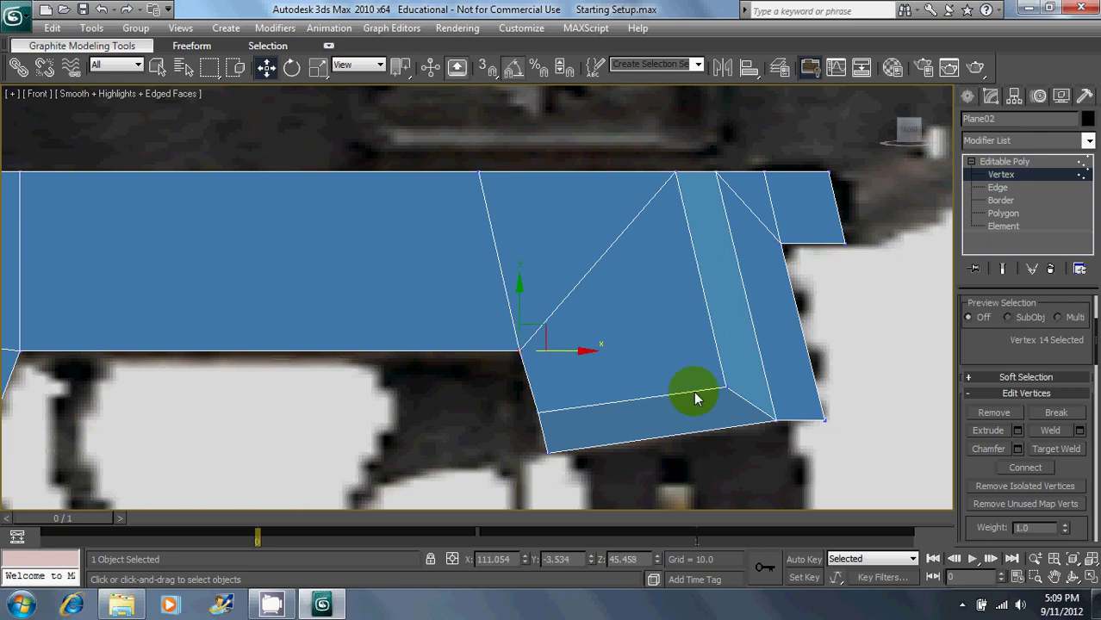
{"action": "left_click", "coordinate": [726, 387], "text": "ctrl"}
{"action": "left_click", "coordinate": [1021, 465]}
{"action": "left_click", "coordinate": [896, 372]}
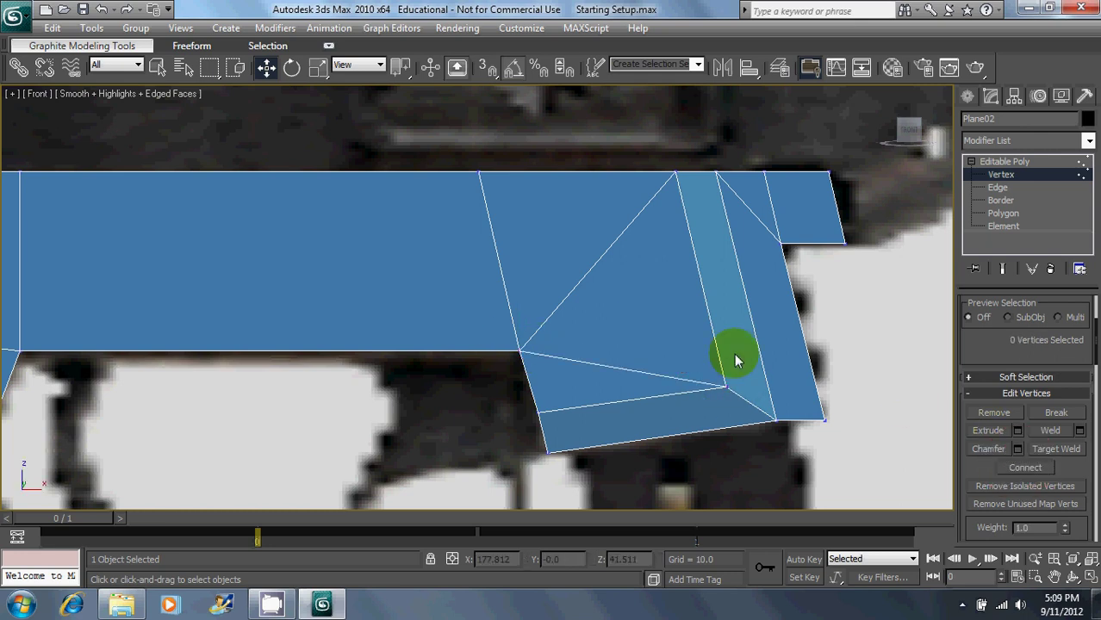
Step: Move the grip's two rear edges together slightly inward from the dark outline
{"action": "scroll", "coordinate": [635, 286], "scroll_direction": "down", "scroll_amount": 4}
{"action": "middle_click_drag", "start_coordinate": [451, 278], "coordinate": [466, 194]}
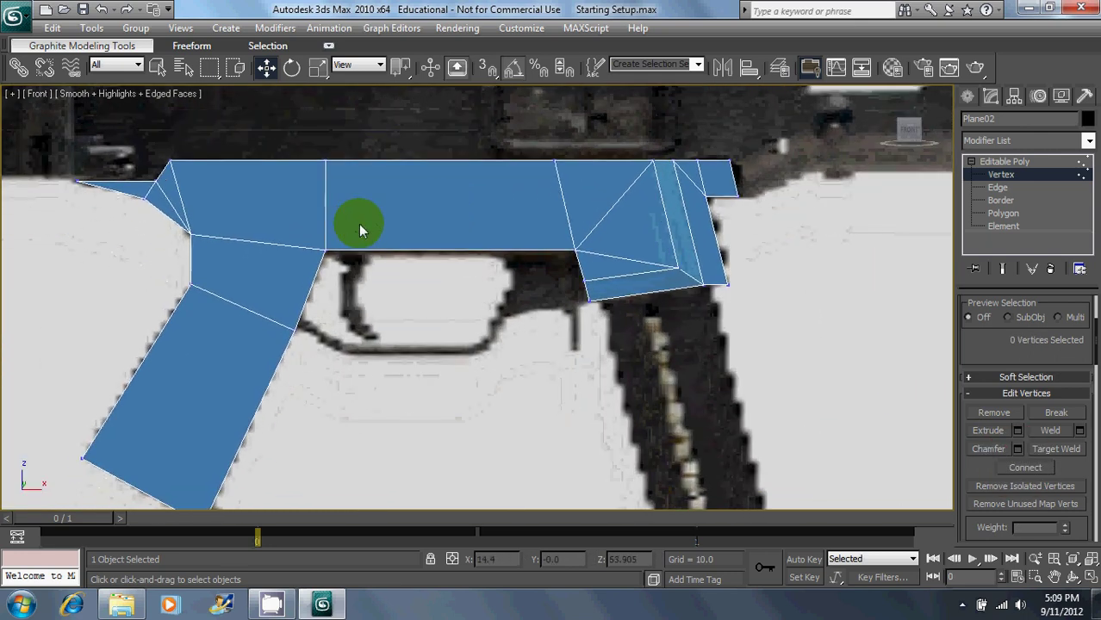
{"action": "middle_click_drag", "start_coordinate": [358, 224], "coordinate": [415, 212]}
{"action": "scroll", "coordinate": [415, 212], "scroll_direction": "up", "scroll_amount": 2}
{"action": "middle_click_drag", "start_coordinate": [157, 216], "coordinate": [489, 265]}
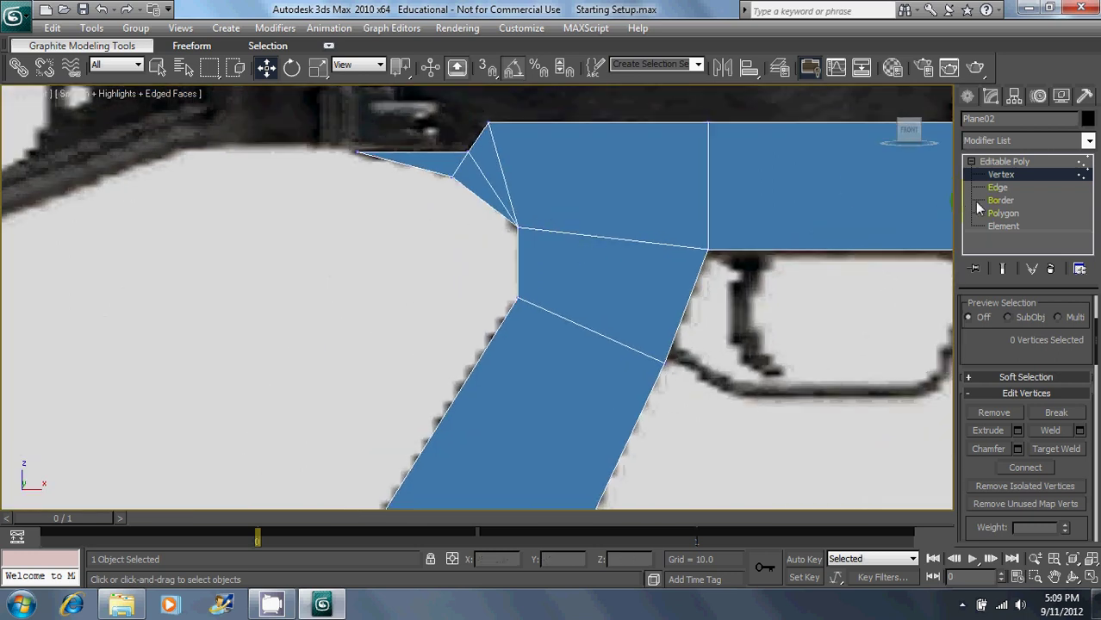
{"action": "left_click", "coordinate": [990, 187]}
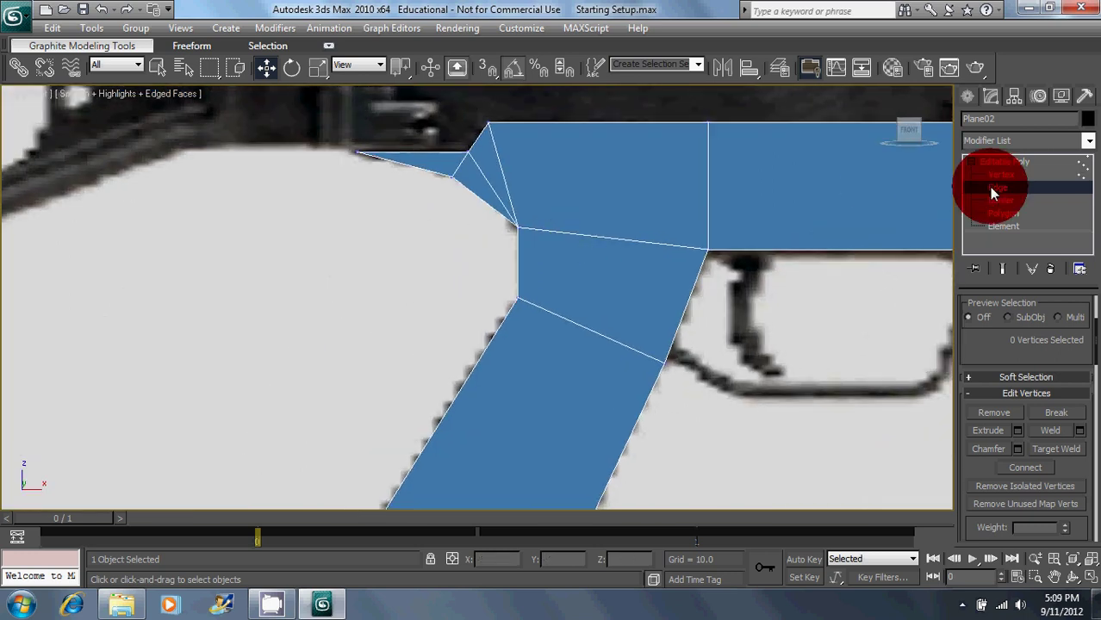
{"action": "left_click", "coordinate": [518, 263]}
{"action": "left_click", "coordinate": [503, 322], "text": "ctrl"}
{"action": "middle_click_drag", "start_coordinate": [542, 325], "coordinate": [493, 268]}
{"action": "left_click_drag", "start_coordinate": [485, 267], "coordinate": [500, 274]}
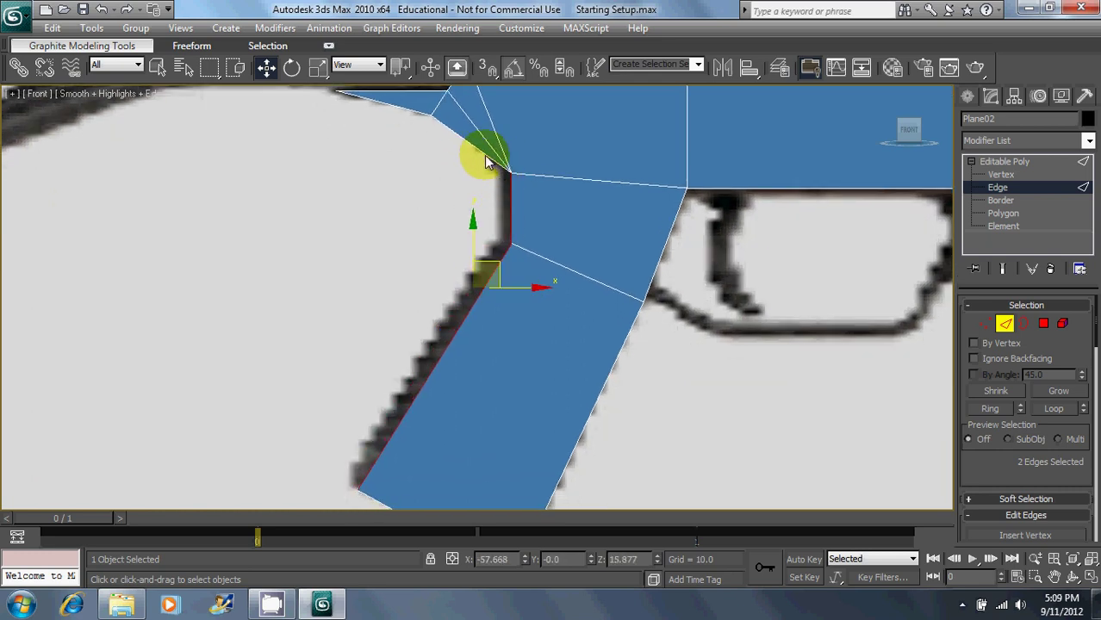
Step: Raise the vertex at the top of the grip's vertical rear edge slightly to refit the curve
{"action": "left_click", "coordinate": [984, 323]}
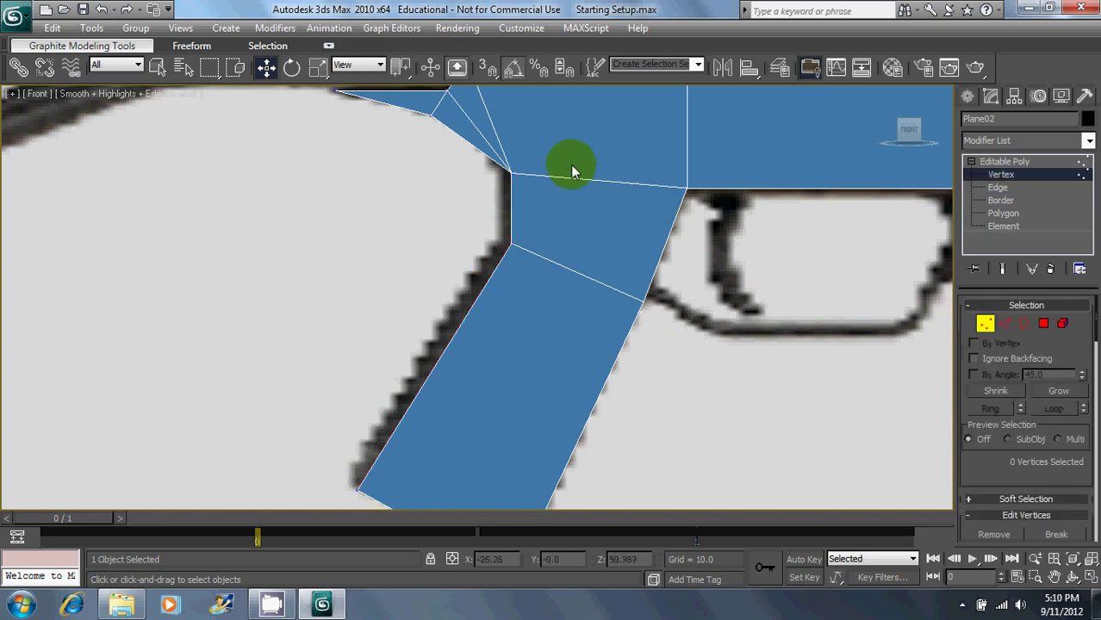
{"action": "left_click", "coordinate": [511, 175]}
{"action": "left_click_drag", "start_coordinate": [512, 132], "coordinate": [462, 96]}
{"action": "left_click", "coordinate": [449, 115]}
Step: Insert a vertex on the grip's upper front edge just above the point where the trigger guard meets it
{"action": "middle_click_drag", "start_coordinate": [683, 249], "coordinate": [641, 226]}
{"action": "left_click", "coordinate": [1005, 325]}
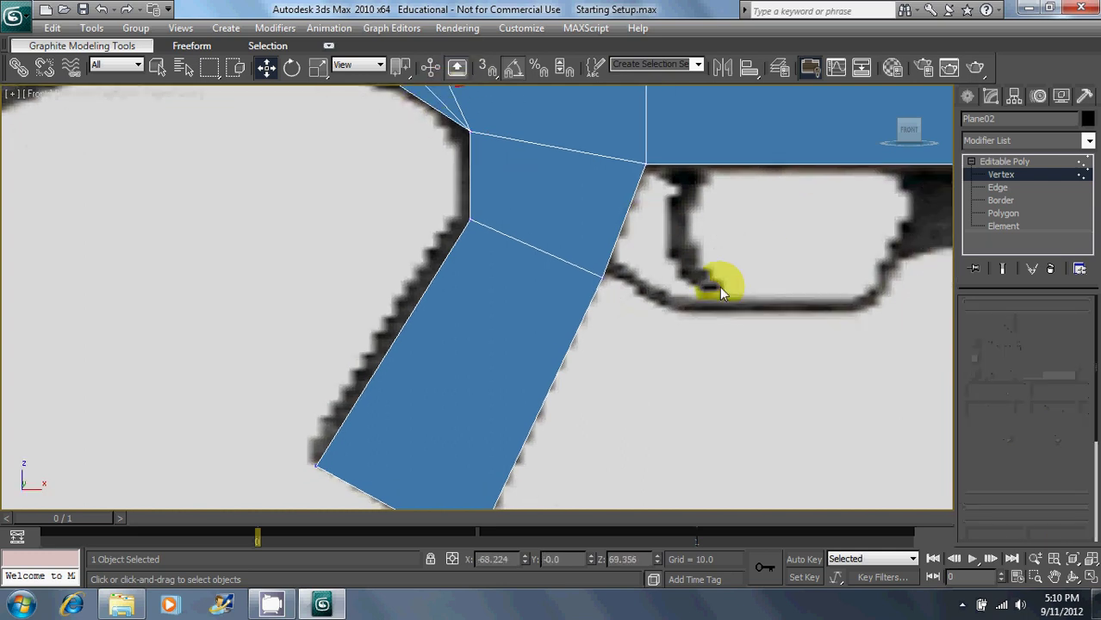
{"action": "left_click", "coordinate": [595, 250]}
{"action": "left_click", "coordinate": [596, 331], "text": "ctrl"}
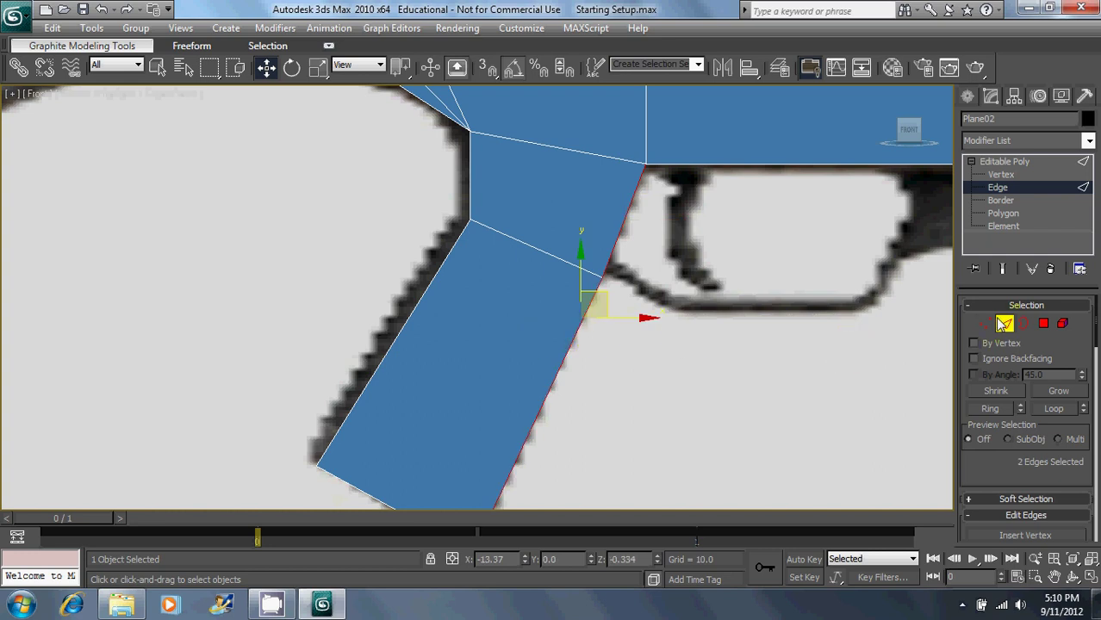
{"action": "left_click_drag", "start_coordinate": [1062, 354], "coordinate": [1065, 308]}
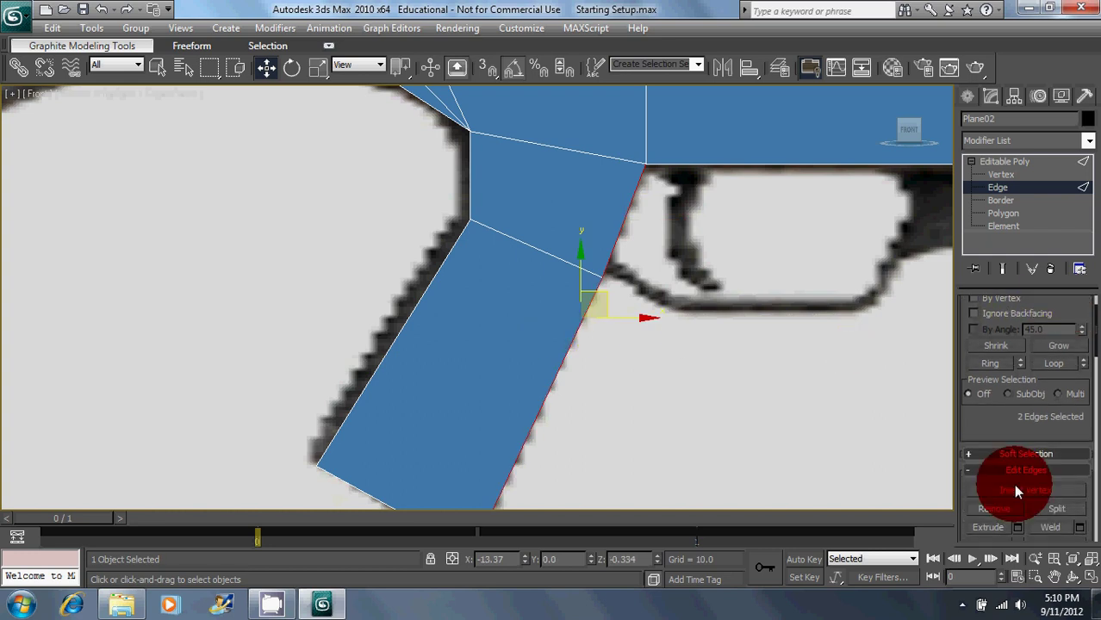
{"action": "left_click", "coordinate": [1014, 489]}
{"action": "left_click", "coordinate": [608, 259]}
{"action": "right_click", "coordinate": [662, 280]}
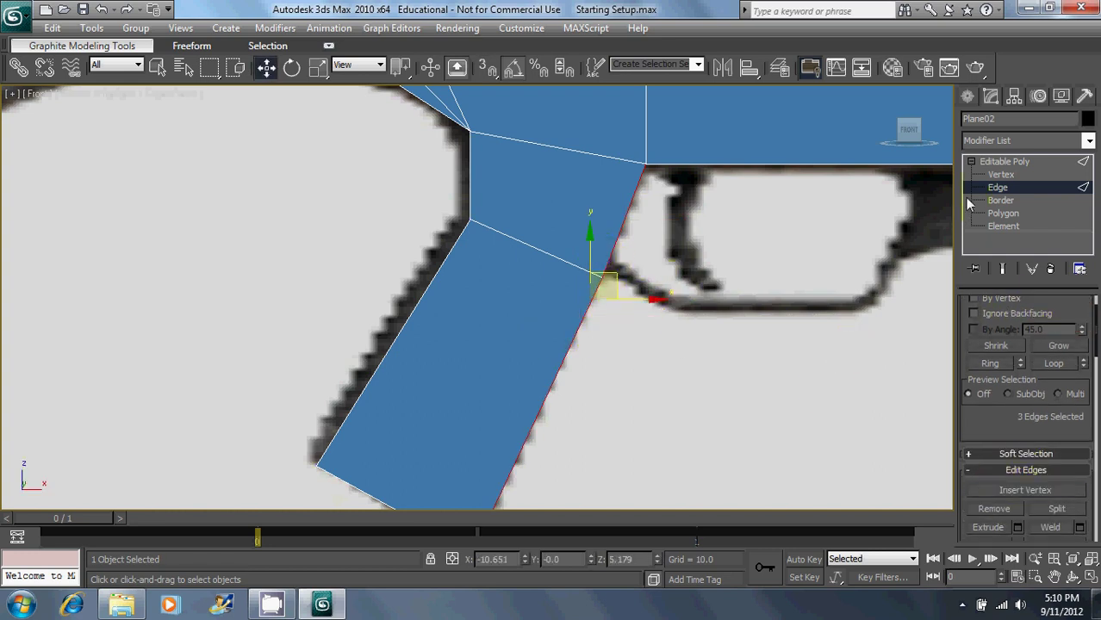
Step: Connect the inserted vertex to the grip's rear bend vertex, and nudge the front vertex just below it
{"action": "left_click", "coordinate": [999, 175]}
{"action": "left_click", "coordinate": [610, 260]}
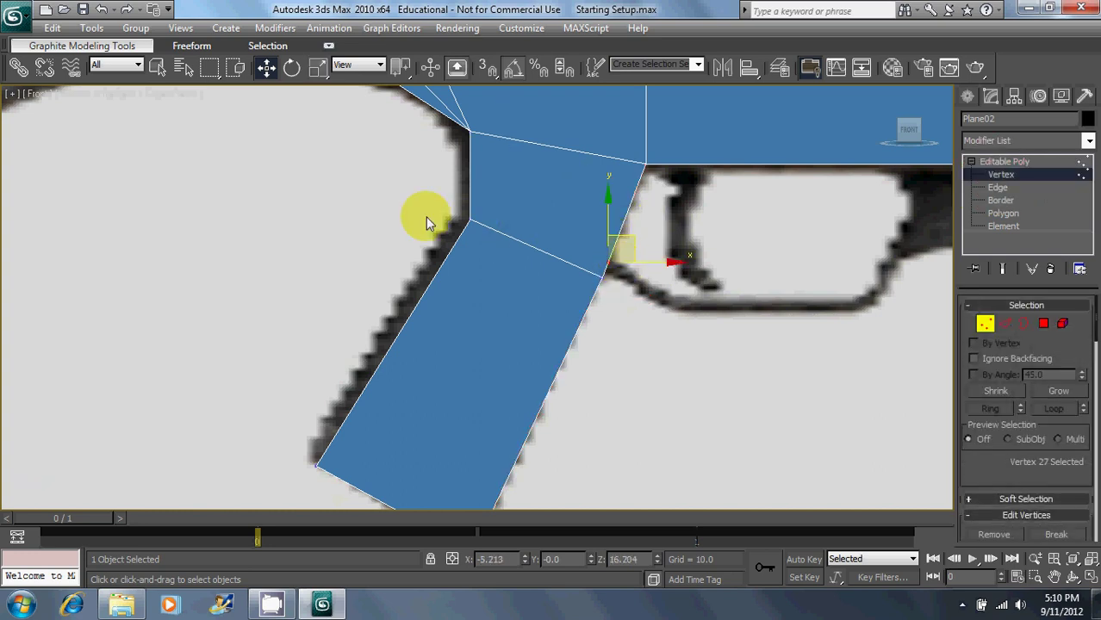
{"action": "left_click_drag", "start_coordinate": [425, 214], "coordinate": [546, 279], "text": "ctrl"}
{"action": "left_click_drag", "start_coordinate": [1036, 489], "coordinate": [1017, 364]}
{"action": "left_click", "coordinate": [1026, 478]}
{"action": "left_click", "coordinate": [720, 335]}
{"action": "mouse_move", "coordinate": [615, 251]}
{"action": "left_mouse_down"}
{"action": "mouse_move", "coordinate": [591, 285]}
{"action": "mouse_move", "coordinate": [633, 255]}
{"action": "mouse_move", "coordinate": [612, 264]}
{"action": "mouse_move", "coordinate": [628, 265]}
{"action": "left_mouse_up"}
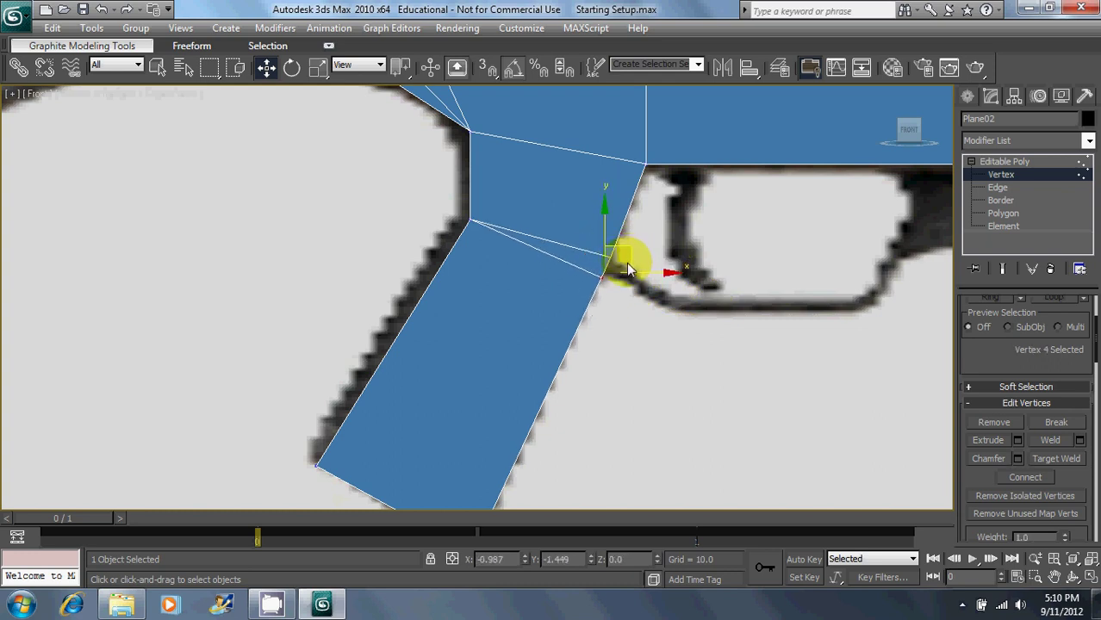
Step: Move the grip's three front edges together inward from the front outline
{"action": "left_click", "coordinate": [935, 252]}
{"action": "left_click", "coordinate": [997, 187]}
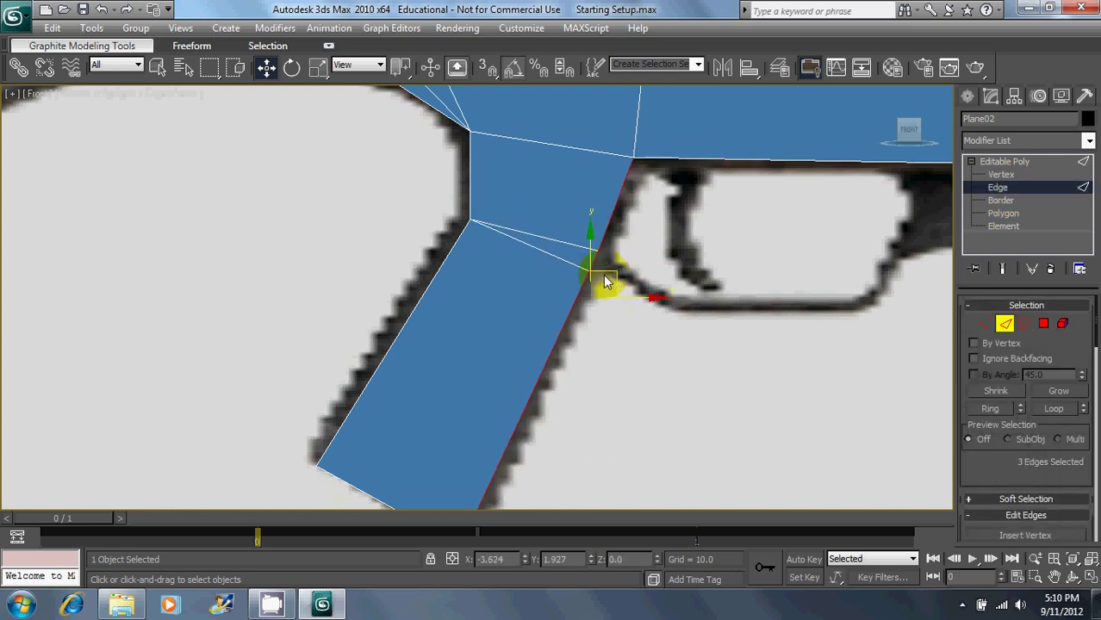
{"action": "left_click_drag", "start_coordinate": [651, 296], "coordinate": [627, 295]}
{"action": "middle_click_drag", "start_coordinate": [547, 421], "coordinate": [558, 359]}
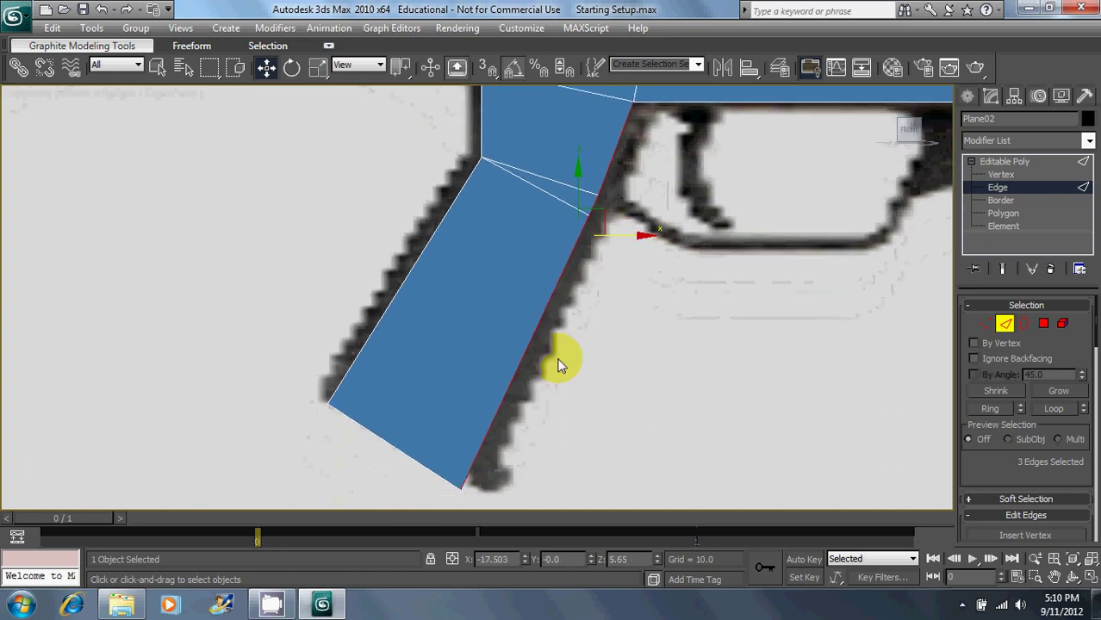
Step: Raise the grip's bottom front vertex slightly to follow the slanted bottom outline
{"action": "key", "text": "1"}
{"action": "left_click", "coordinate": [462, 487]}
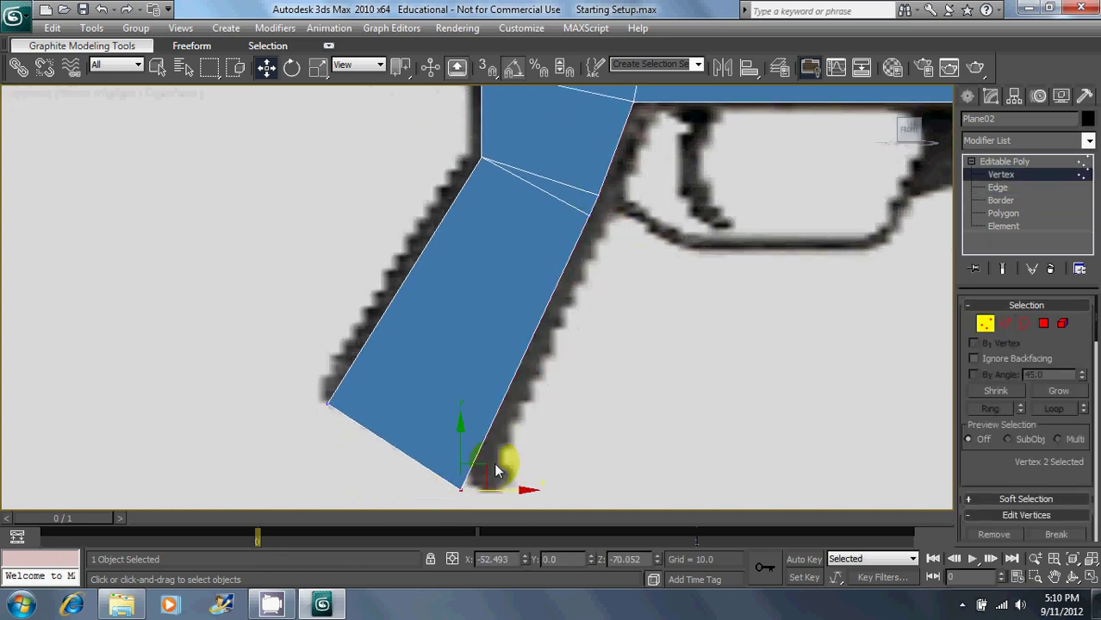
{"action": "left_click_drag", "start_coordinate": [480, 471], "coordinate": [484, 458]}
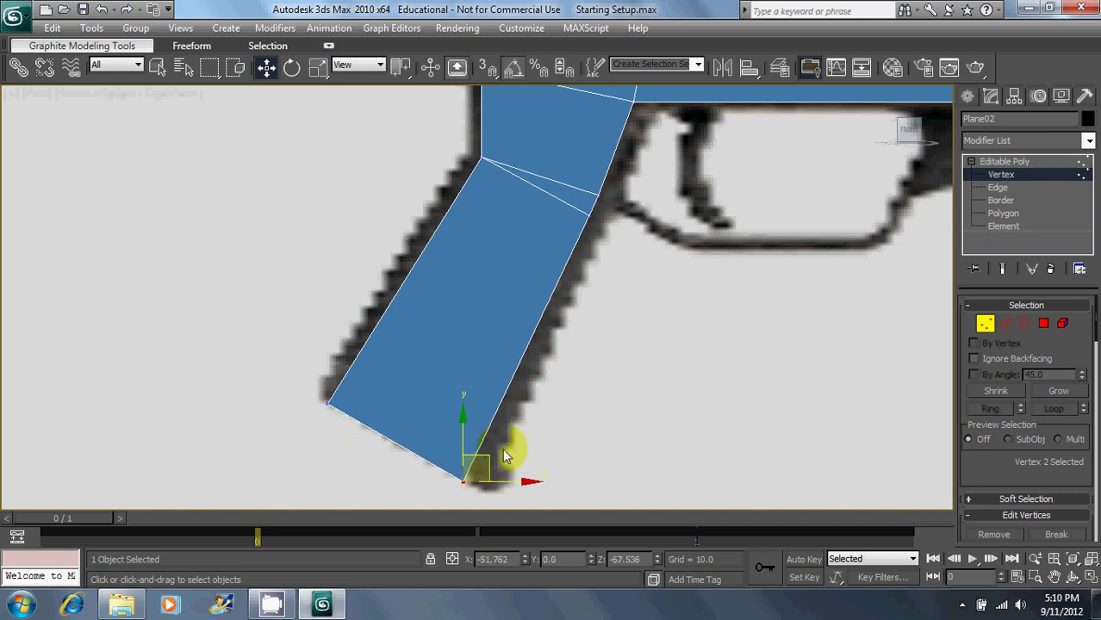
{"action": "left_click", "coordinate": [588, 217]}
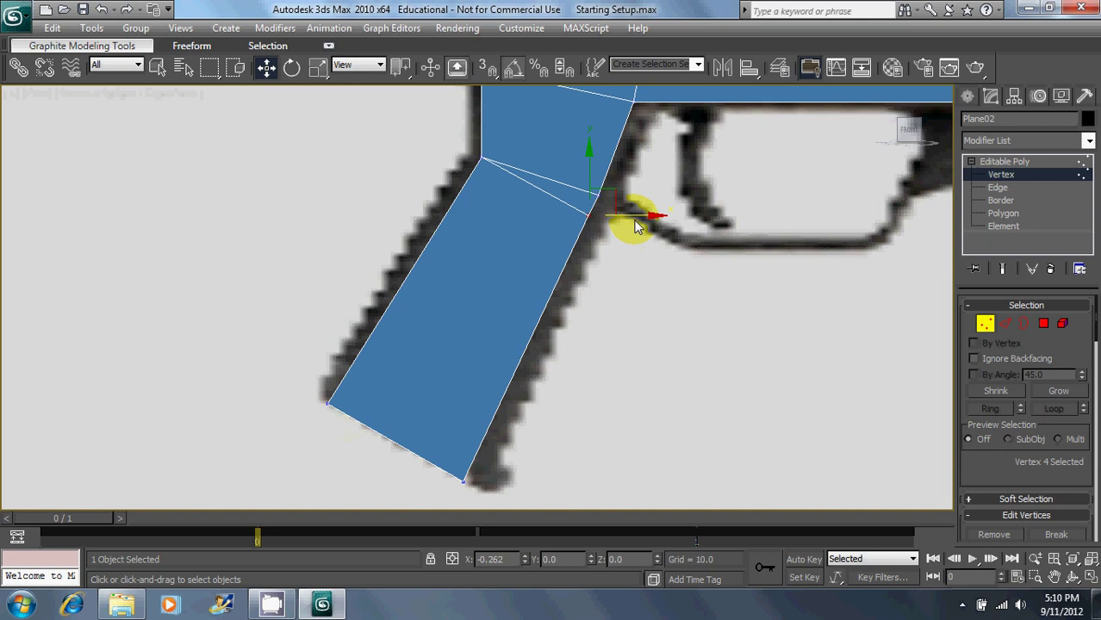
Step: Extrude the grip's three front edges forward to the outline, and lower the new bottom vertex onto the grip's slanted bottom line
{"action": "left_click", "coordinate": [1006, 325]}
{"action": "left_click_drag", "start_coordinate": [632, 243], "coordinate": [652, 244], "text": "shift"}
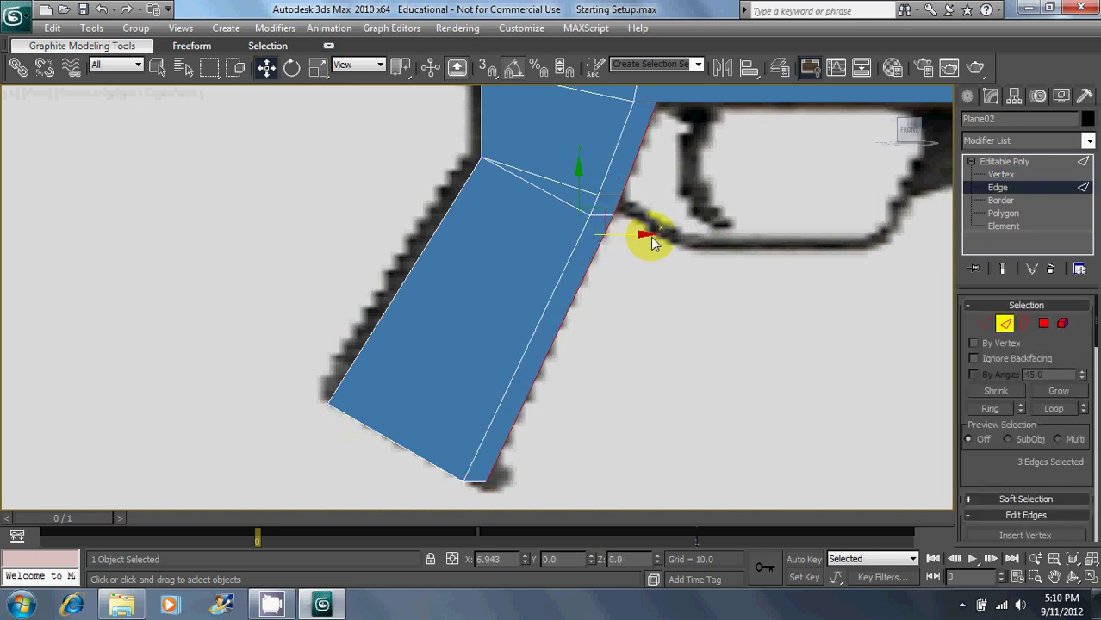
{"action": "left_click", "coordinate": [988, 327]}
{"action": "left_click", "coordinate": [484, 484]}
{"action": "left_click_drag", "start_coordinate": [512, 467], "coordinate": [512, 479]}
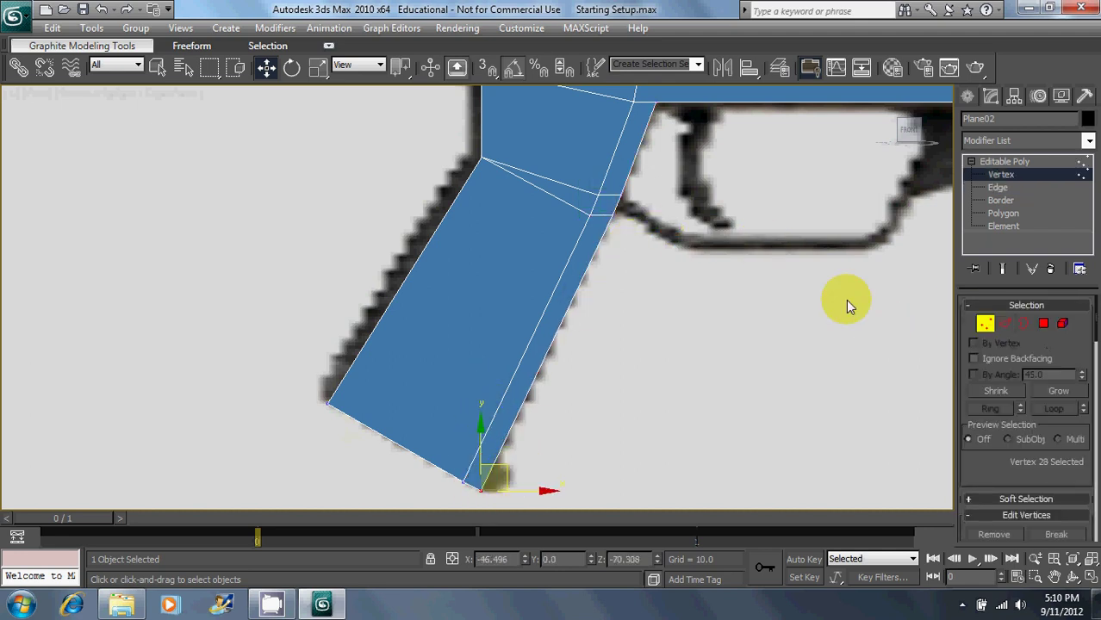
Step: Switch to the Perspective view with the grid shown, and enable Backface Cull in the display properties of the weapon mesh
{"action": "scroll", "coordinate": [663, 236], "scroll_direction": "up", "scroll_amount": 5}
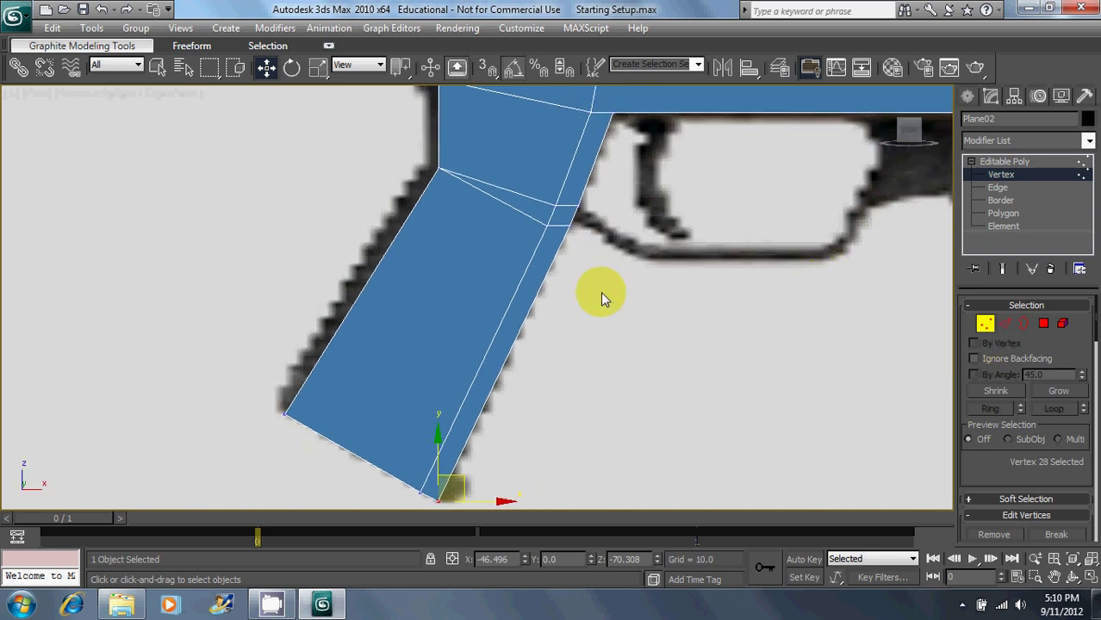
{"action": "key", "text": "p"}
{"action": "middle_click_drag", "start_coordinate": [490, 299], "coordinate": [619, 313], "text": "alt"}
{"action": "scroll", "coordinate": [543, 277], "scroll_direction": "down", "scroll_amount": 3}
{"action": "middle_click_drag", "start_coordinate": [543, 277], "coordinate": [440, 207]}
{"action": "key", "text": "g"}
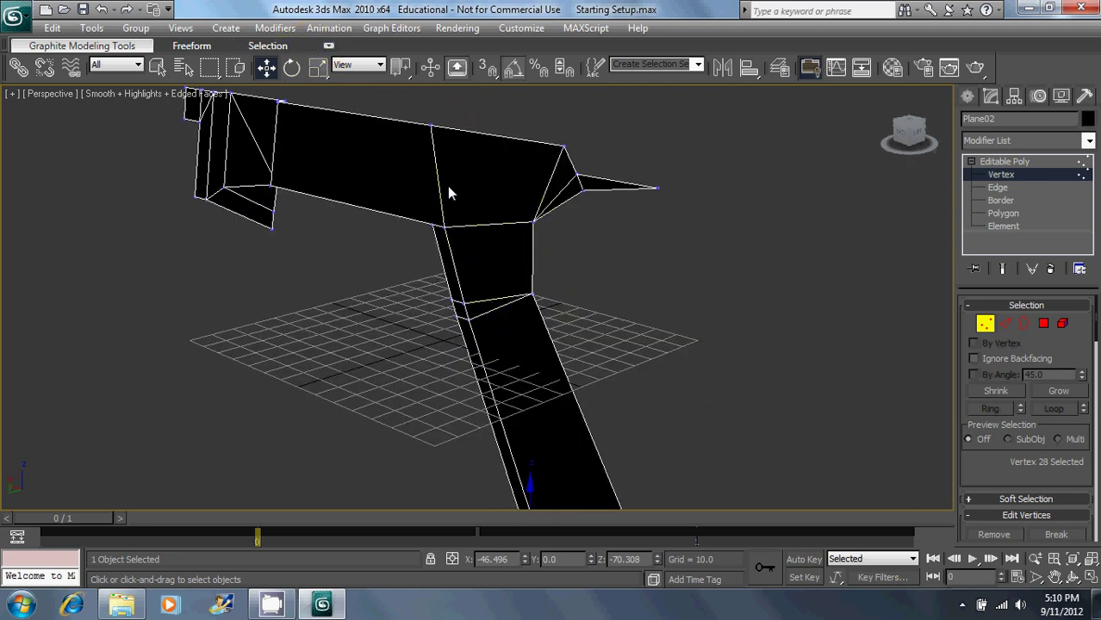
{"action": "right_click", "coordinate": [332, 230]}
{"action": "left_click", "coordinate": [371, 321]}
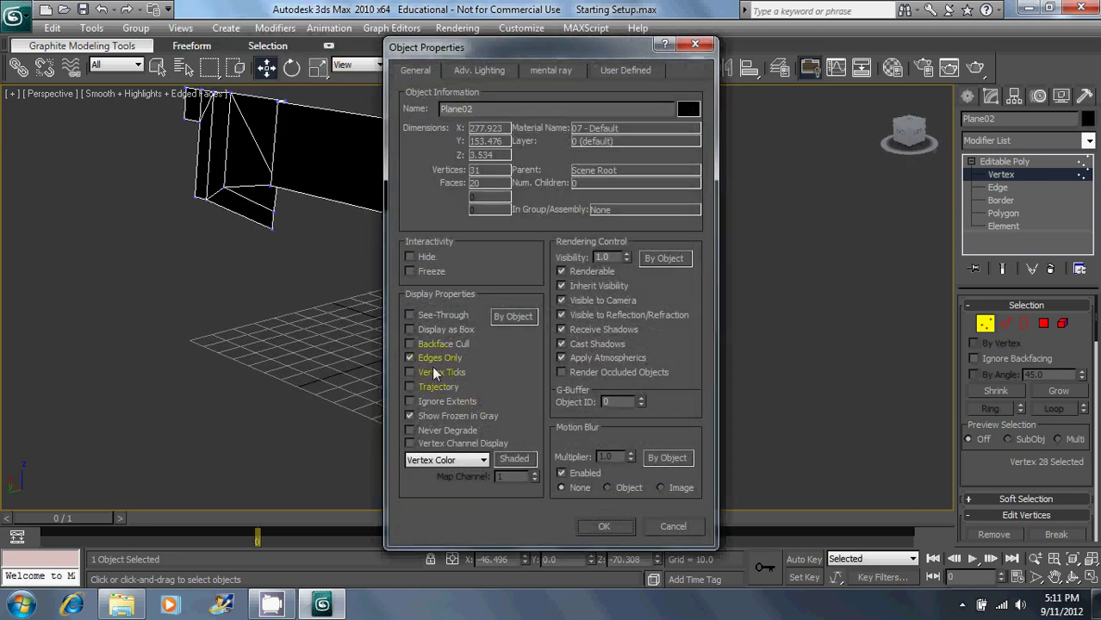
{"action": "left_click", "coordinate": [594, 525]}
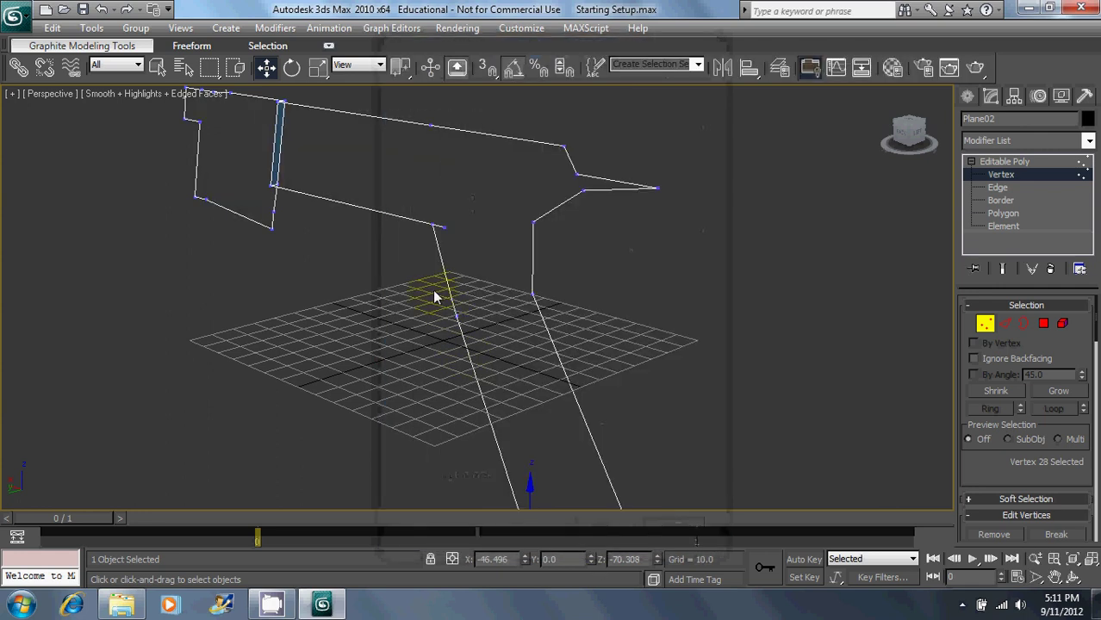
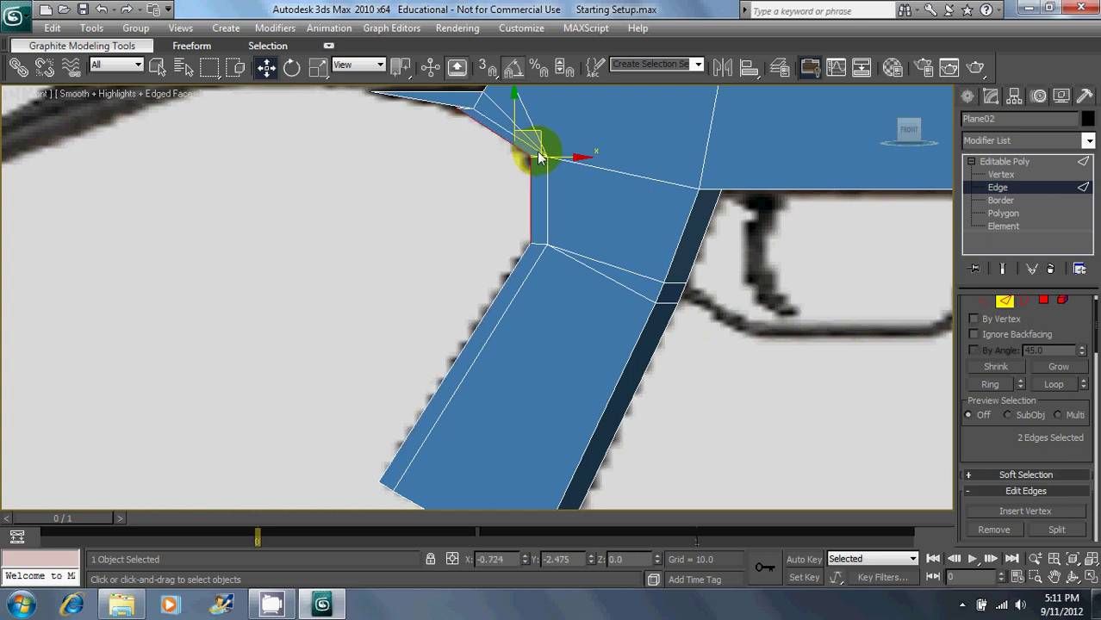
Step: Move the two upper outer vertices of the grip's rear strip to follow the curved outline below the tail
{"action": "left_click", "coordinate": [985, 302]}
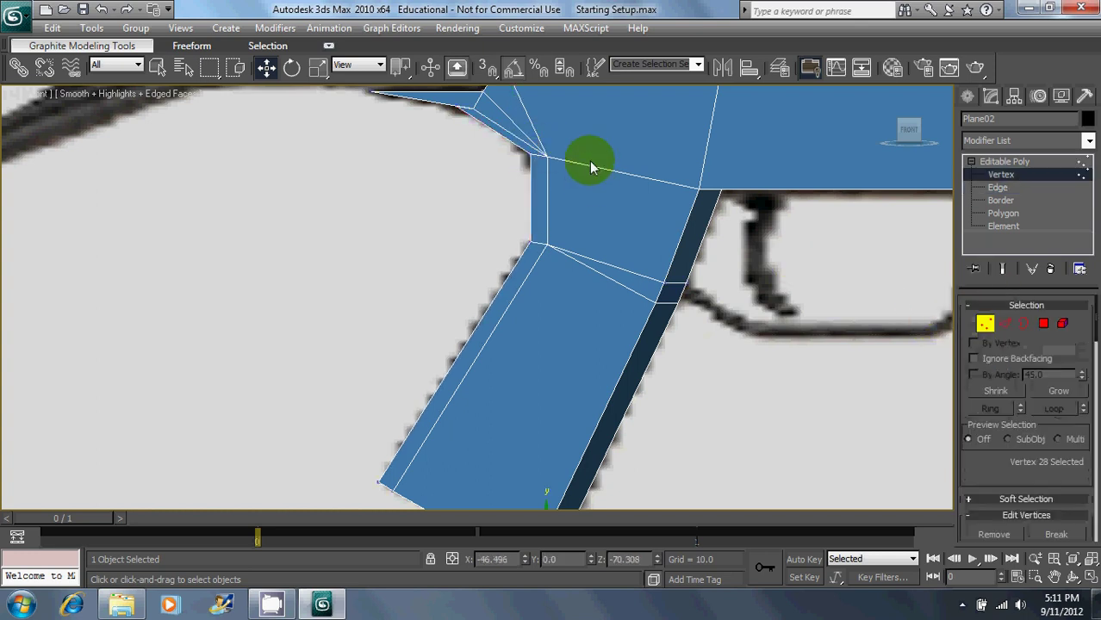
{"action": "left_click", "coordinate": [530, 156]}
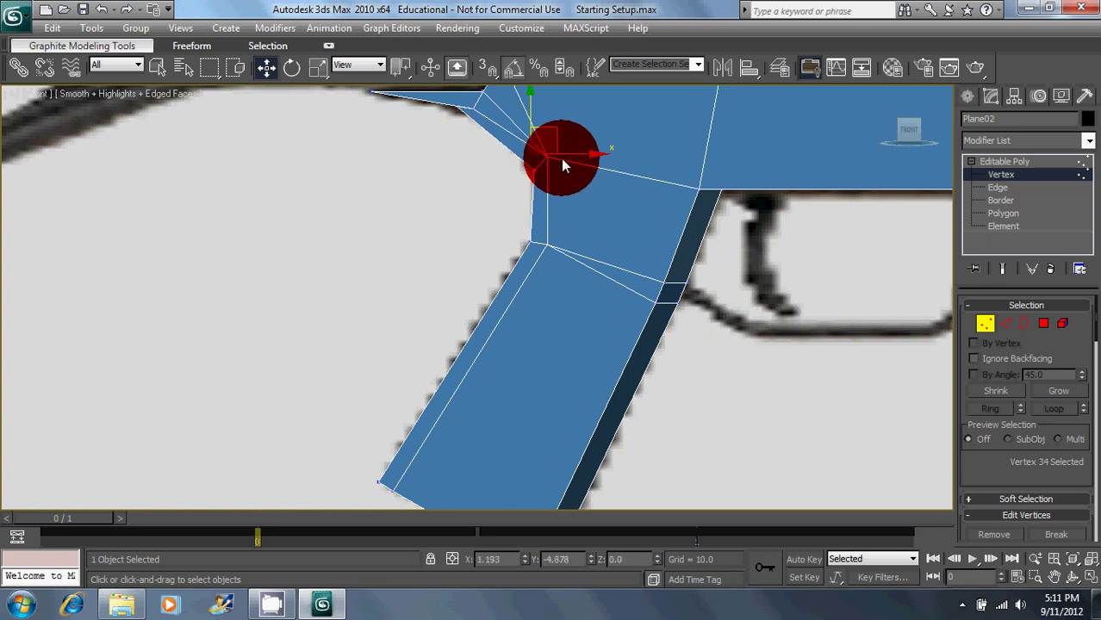
{"action": "left_click", "coordinate": [457, 108]}
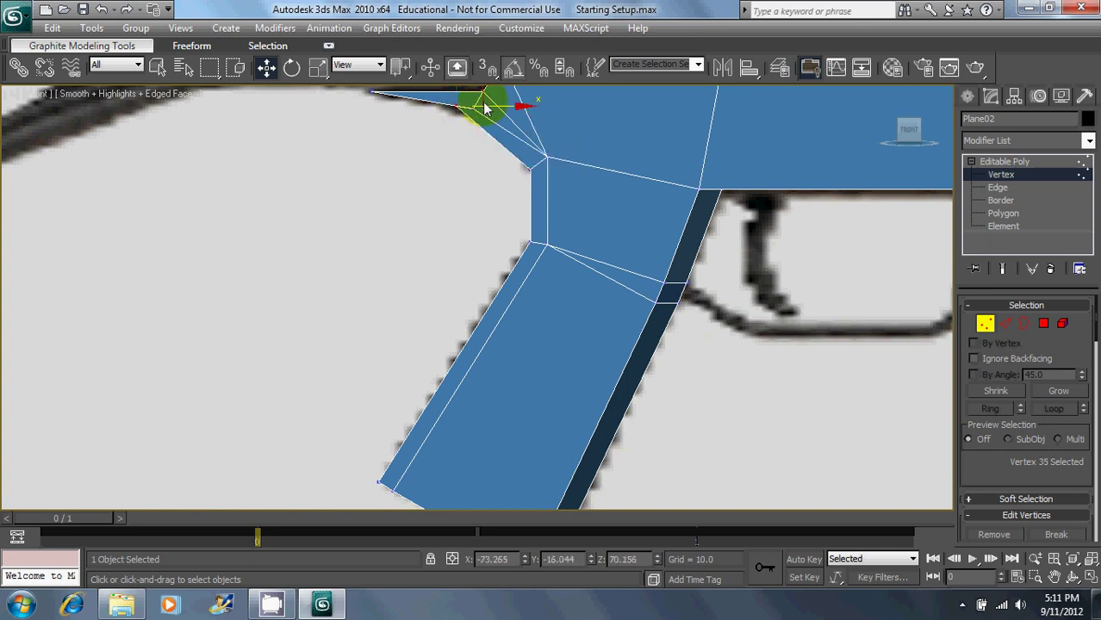
{"action": "left_click_drag", "start_coordinate": [484, 109], "coordinate": [492, 112]}
Step: Select the three outer edges of the grip's rear strip and set their Y position to 0
{"action": "left_click", "coordinate": [990, 330]}
{"action": "left_click", "coordinate": [1004, 324]}
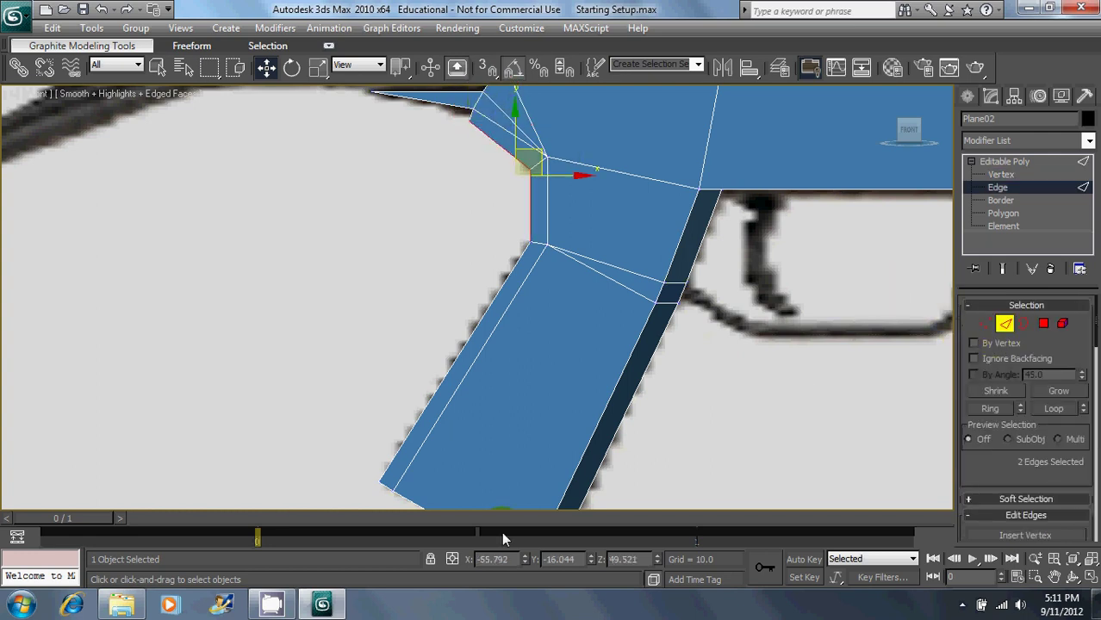
{"action": "left_click", "coordinate": [476, 335], "text": "ctrl"}
{"action": "right_click", "coordinate": [590, 562]}
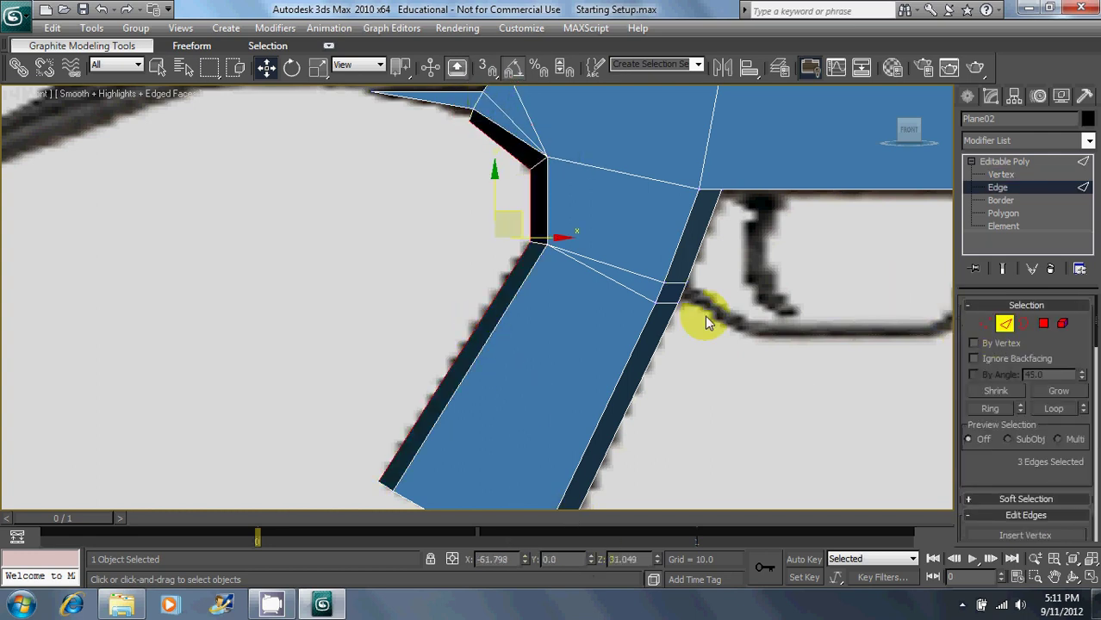
Step: Connect the crosswise edges of the grip's trigger-side depth strip to add a lengthwise line of edges
{"action": "middle_click_drag", "start_coordinate": [705, 314], "coordinate": [643, 308]}
{"action": "key", "text": "p"}
{"action": "middle_click_drag", "start_coordinate": [668, 213], "coordinate": [620, 210]}
{"action": "scroll", "coordinate": [586, 157], "scroll_direction": "down", "scroll_amount": 4}
{"action": "left_click", "coordinate": [585, 204]}
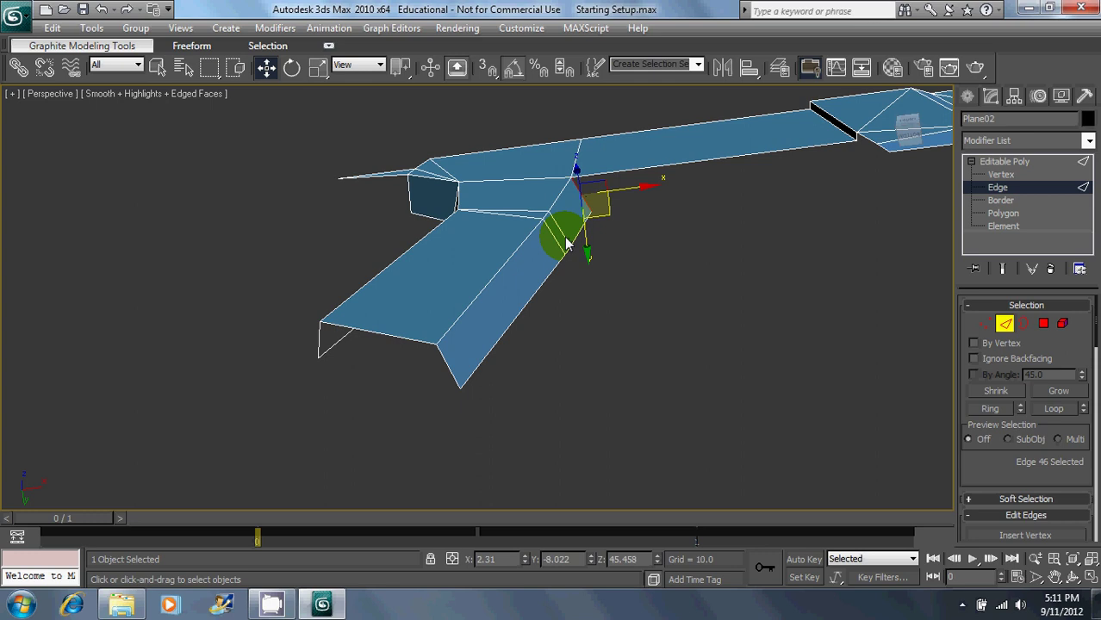
{"action": "left_click_drag", "start_coordinate": [549, 243], "coordinate": [551, 245], "text": "ctrl"}
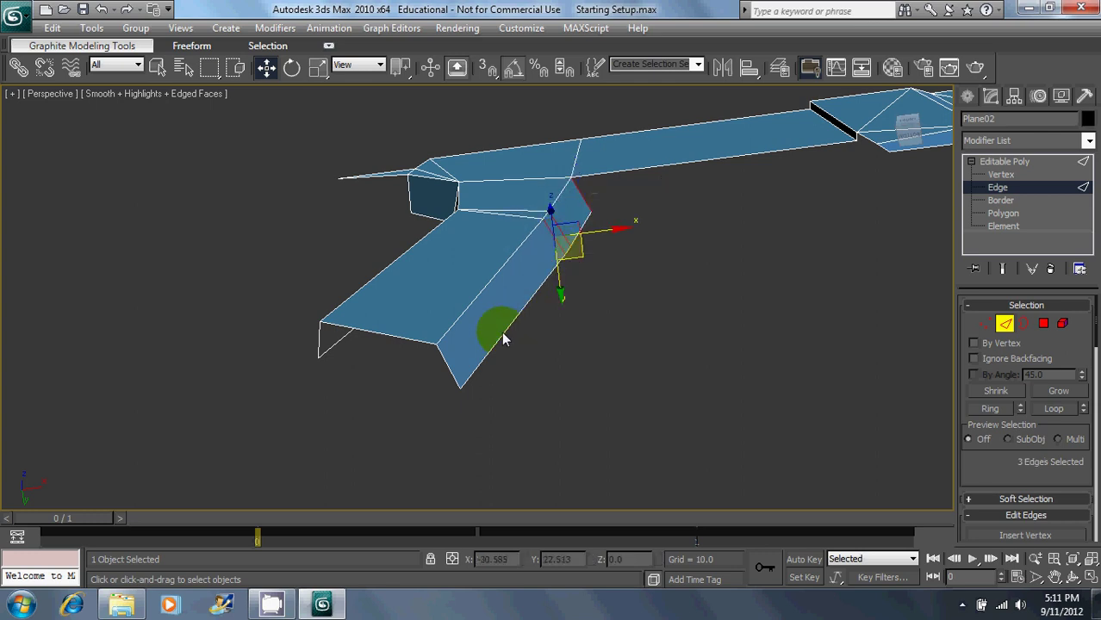
{"action": "left_click", "coordinate": [440, 366], "text": "ctrl"}
{"action": "scroll", "coordinate": [996, 492], "scroll_direction": "down", "scroll_amount": 4}
{"action": "left_click", "coordinate": [1050, 472]}
Step: Move the trigger-side strip's three new lengthwise edges outward, about 2.2 in X and -2.5 in Y
{"action": "middle_click_drag", "start_coordinate": [610, 179], "coordinate": [670, 214], "text": "alt"}
{"action": "scroll", "coordinate": [654, 219], "scroll_direction": "up", "scroll_amount": 3}
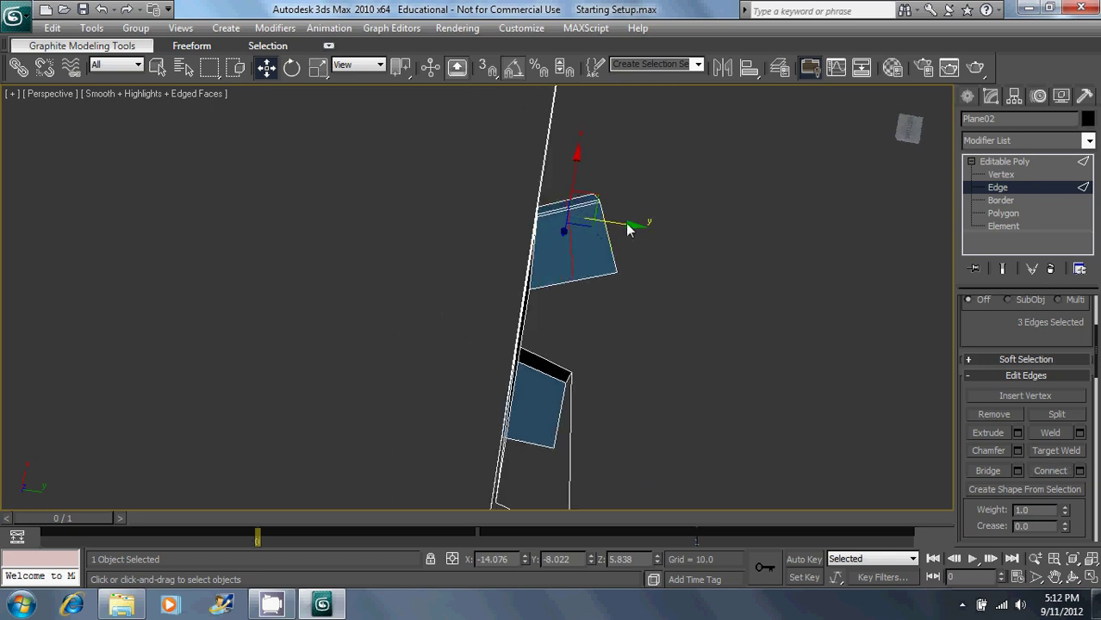
{"action": "left_click_drag", "start_coordinate": [591, 208], "coordinate": [587, 199]}
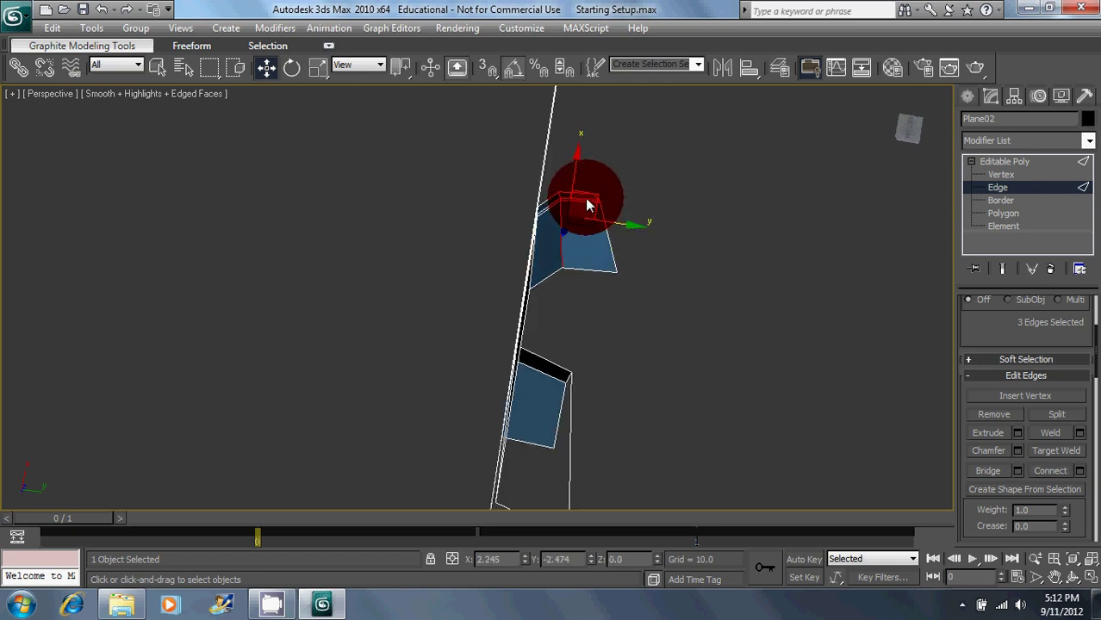
Step: Connect the four crosswise edges of the grip's rear depth strip to add a lengthwise line of edges
{"action": "middle_click_drag", "start_coordinate": [587, 199], "coordinate": [688, 277], "text": "alt"}
{"action": "middle_click_drag", "start_coordinate": [500, 296], "coordinate": [689, 267], "text": "alt"}
{"action": "middle_click_drag", "start_coordinate": [444, 300], "coordinate": [569, 267], "text": "alt"}
{"action": "left_click", "coordinate": [479, 144]}
{"action": "left_click", "coordinate": [514, 212], "text": "ctrl"}
{"action": "left_click", "coordinate": [505, 273], "text": "ctrl"}
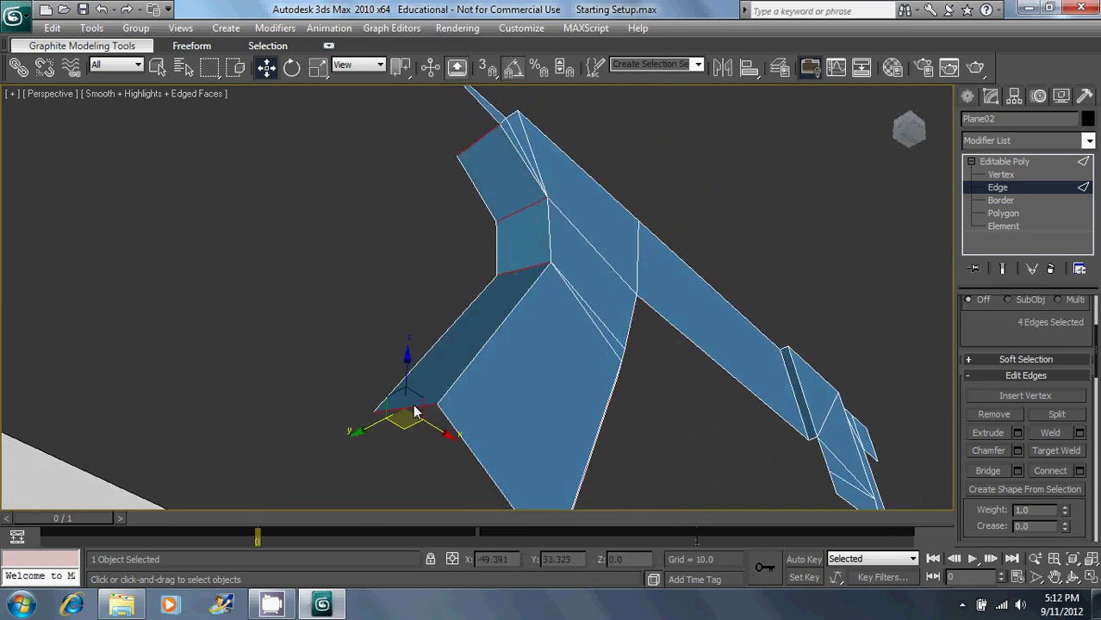
{"action": "left_click", "coordinate": [1051, 471]}
Step: Move the rear strip's three new lengthwise edges outward to round the back of the grip
{"action": "middle_click_drag", "start_coordinate": [712, 378], "coordinate": [465, 261], "text": "alt"}
{"action": "left_click_drag", "start_coordinate": [433, 306], "coordinate": [436, 296]}
{"action": "middle_click_drag", "start_coordinate": [448, 291], "coordinate": [521, 284], "text": "alt"}
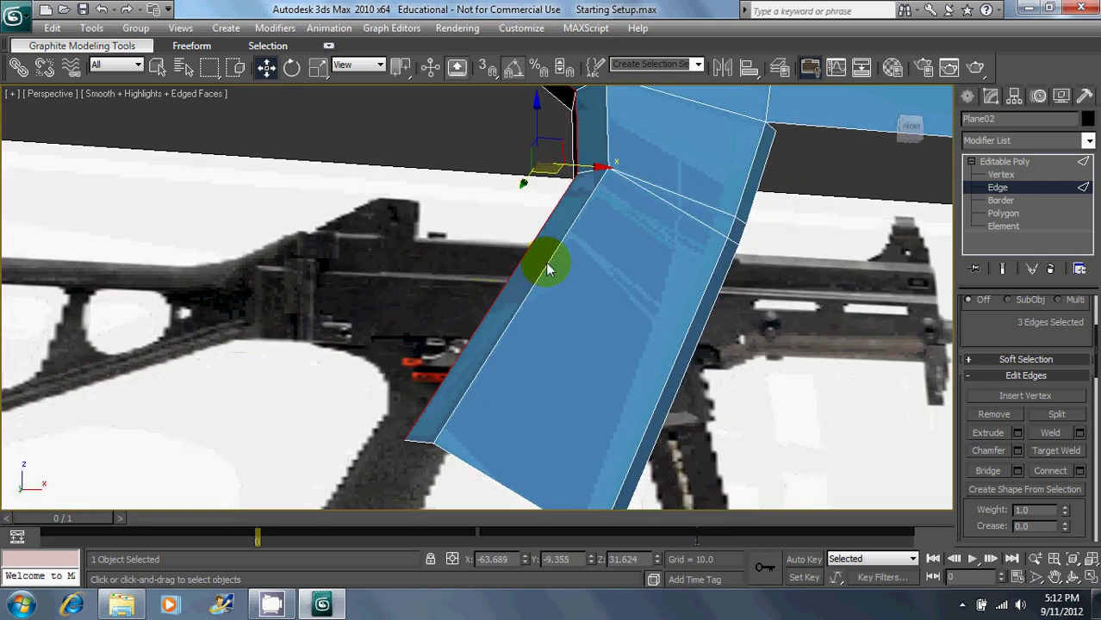
Step: In the Front view, adjust the bottom vertex of the rear strip's middle edge line to fit the grip's outline
{"action": "key", "text": "f"}
{"action": "middle_click_drag", "start_coordinate": [408, 302], "coordinate": [531, 195]}
{"action": "scroll", "coordinate": [481, 256], "scroll_direction": "up", "scroll_amount": 4}
{"action": "left_click", "coordinate": [1007, 174]}
{"action": "middle_click_drag", "start_coordinate": [355, 477], "coordinate": [422, 410]}
{"action": "scroll", "coordinate": [422, 411], "scroll_direction": "up", "scroll_amount": 2}
{"action": "left_click", "coordinate": [352, 421]}
{"action": "left_click_drag", "start_coordinate": [377, 411], "coordinate": [391, 409]}
Step: Move the three upper vertices of the rear strip's middle edge line to follow the grip's rear outline
{"action": "middle_click_drag", "start_coordinate": [522, 277], "coordinate": [461, 417]}
{"action": "middle_click_drag", "start_coordinate": [582, 155], "coordinate": [518, 298]}
{"action": "left_click", "coordinate": [530, 221]}
{"action": "left_click_drag", "start_coordinate": [552, 217], "coordinate": [566, 214]}
{"action": "middle_click_drag", "start_coordinate": [574, 175], "coordinate": [537, 342]}
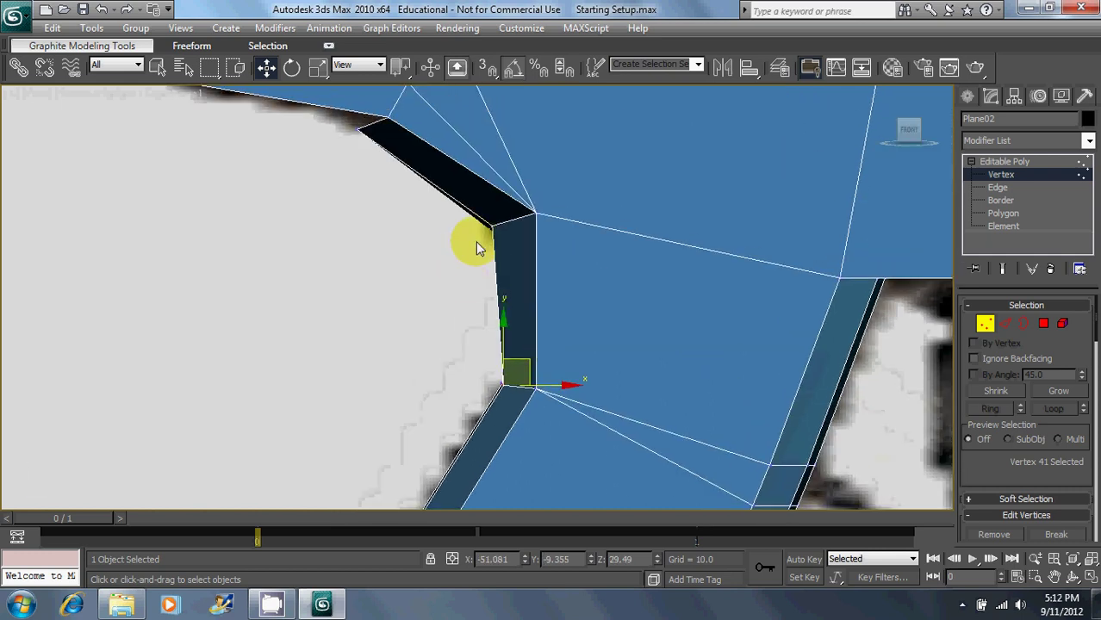
{"action": "left_click", "coordinate": [499, 230]}
{"action": "left_click_drag", "start_coordinate": [524, 219], "coordinate": [537, 231]}
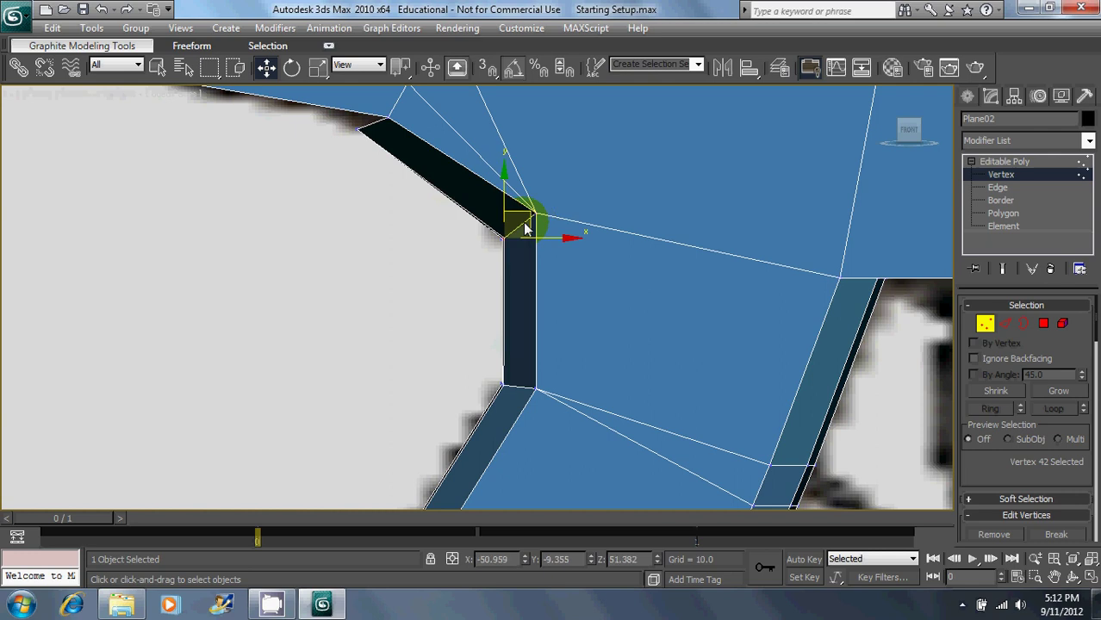
{"action": "left_click", "coordinate": [358, 130]}
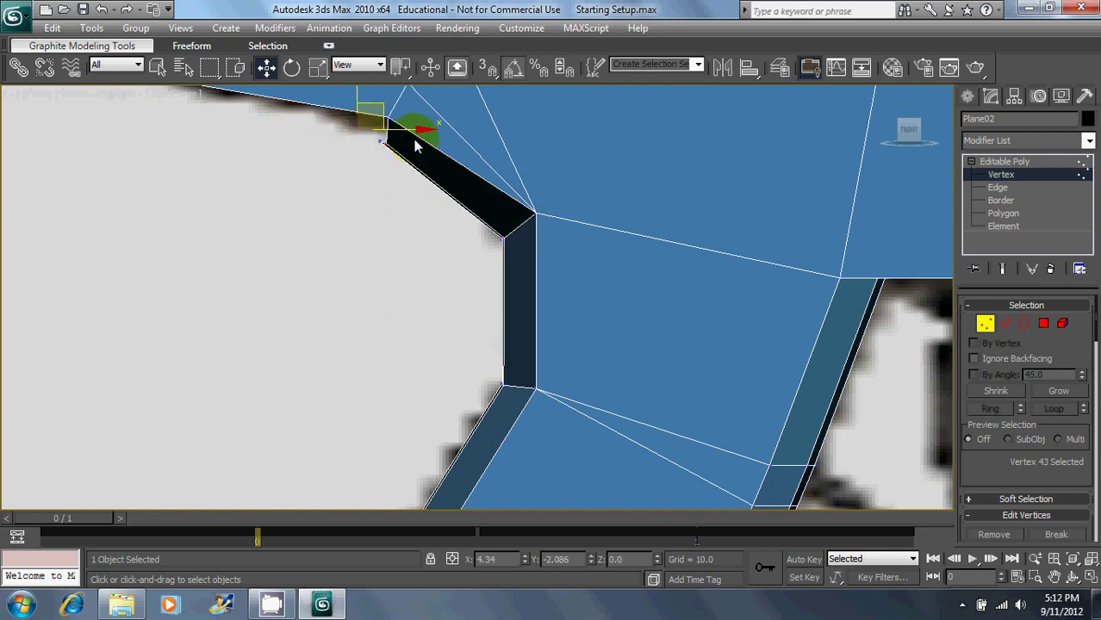
{"action": "left_click_drag", "start_coordinate": [409, 135], "coordinate": [409, 135]}
{"action": "middle_click_drag", "start_coordinate": [778, 310], "coordinate": [552, 166]}
{"action": "middle_click_drag", "start_coordinate": [649, 253], "coordinate": [595, 305]}
{"action": "left_click", "coordinate": [592, 191]}
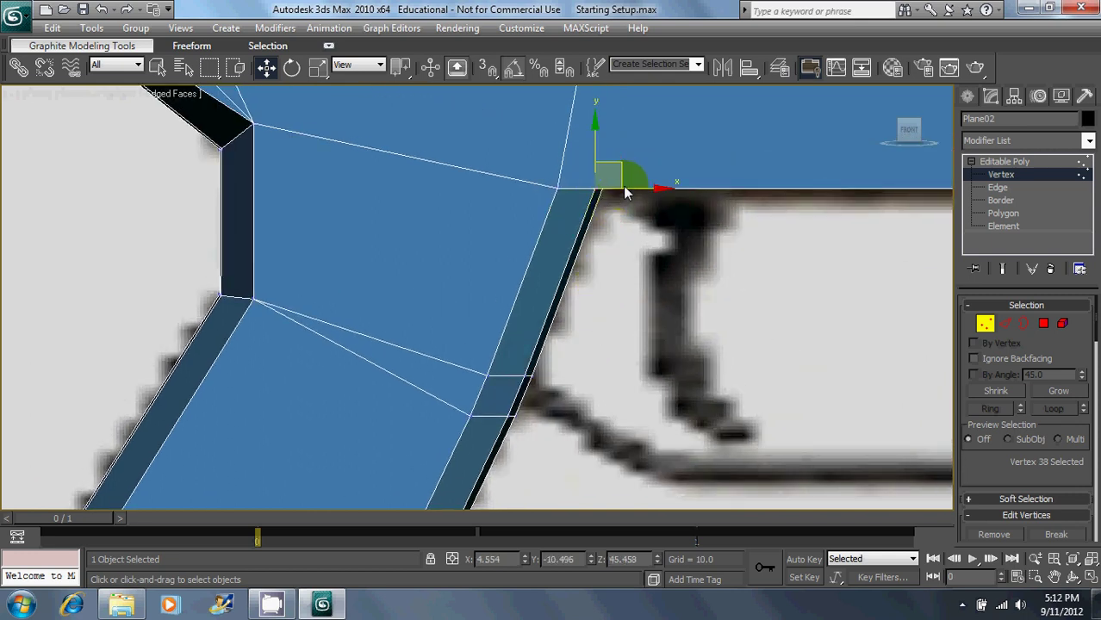
{"action": "left_click_drag", "start_coordinate": [592, 144], "coordinate": [600, 197]}
{"action": "key", "text": "ctrl+z"}
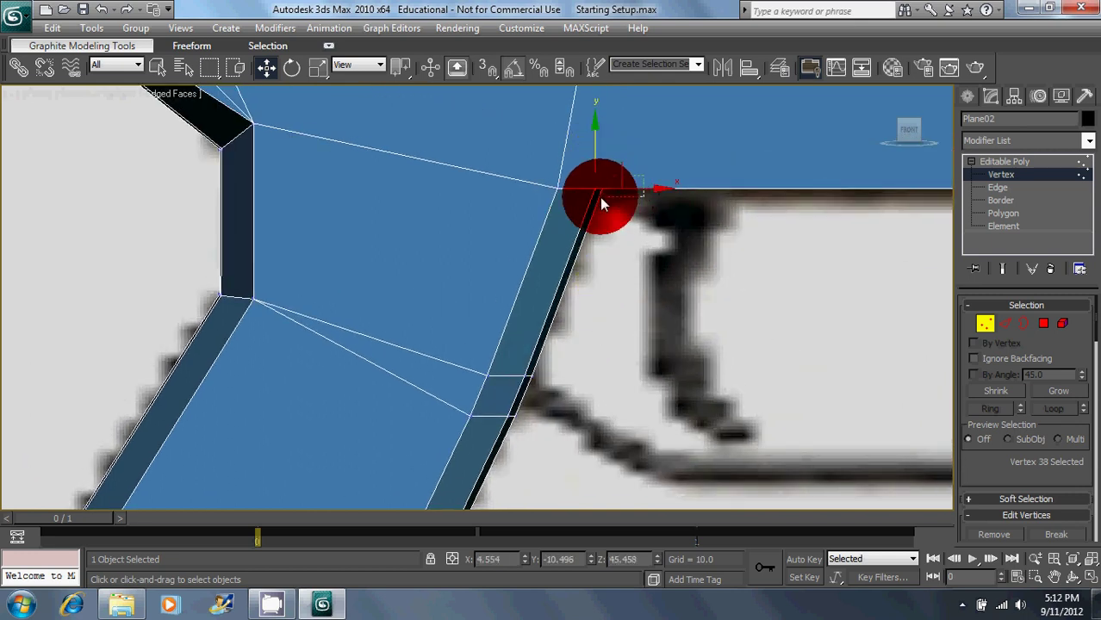
{"action": "left_click", "coordinate": [628, 358]}
Step: Move the bottom middle vertex of the grip's trigger-side strip to align with the slanted bottom line
{"action": "middle_click_drag", "start_coordinate": [544, 393], "coordinate": [552, 259]}
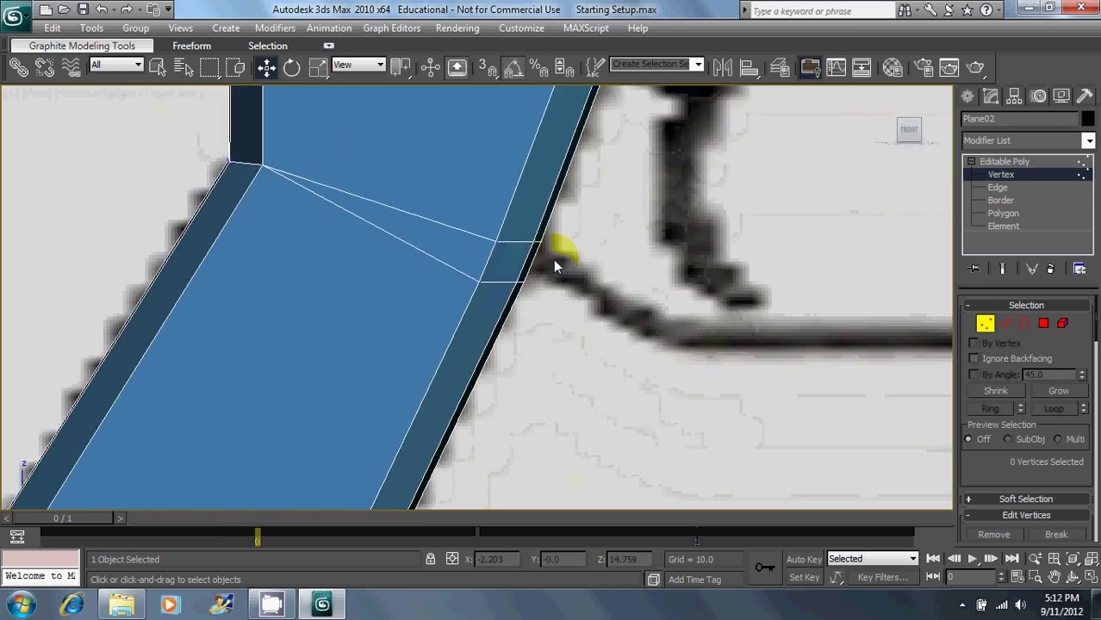
{"action": "middle_click_drag", "start_coordinate": [510, 392], "coordinate": [630, 241]}
{"action": "middle_click_drag", "start_coordinate": [555, 461], "coordinate": [642, 232]}
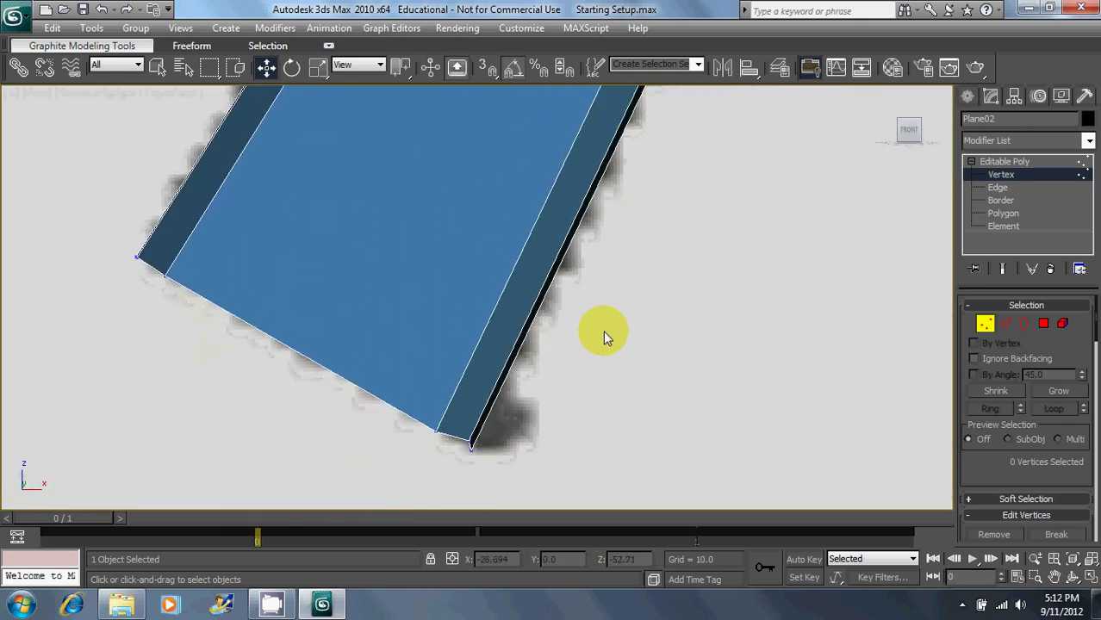
{"action": "left_click", "coordinate": [469, 446]}
{"action": "left_click_drag", "start_coordinate": [491, 437], "coordinate": [488, 434]}
{"action": "left_click", "coordinate": [598, 374]}
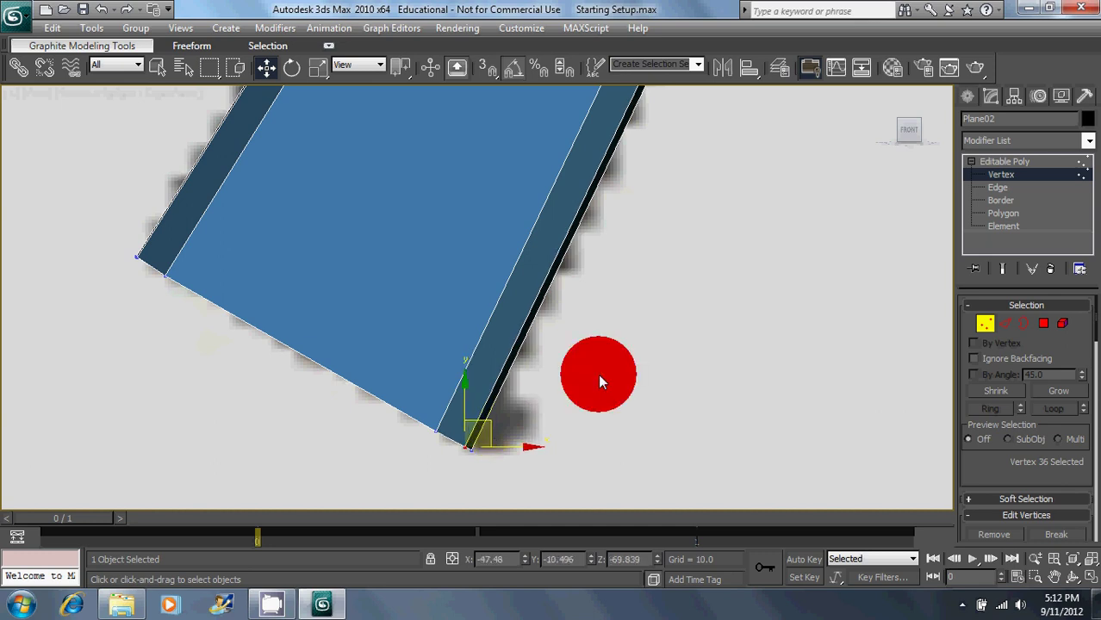
Step: Switch to the Perspective view and frame the gap between the grip's upper rear strip and the pointed tail
{"action": "scroll", "coordinate": [533, 225], "scroll_direction": "down", "scroll_amount": 3}
{"action": "middle_click_drag", "start_coordinate": [533, 225], "coordinate": [498, 329]}
{"action": "scroll", "coordinate": [428, 288], "scroll_direction": "up", "scroll_amount": 5}
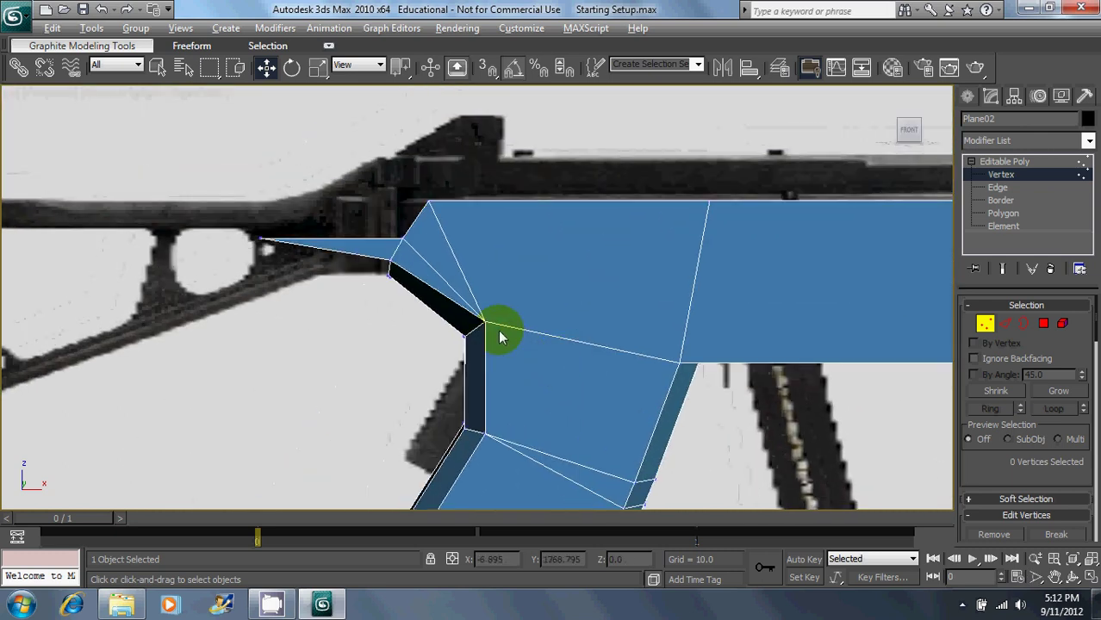
{"action": "key", "text": "p"}
{"action": "middle_click_drag", "start_coordinate": [589, 276], "coordinate": [627, 342]}
{"action": "scroll", "coordinate": [618, 314], "scroll_direction": "up", "scroll_amount": 3}
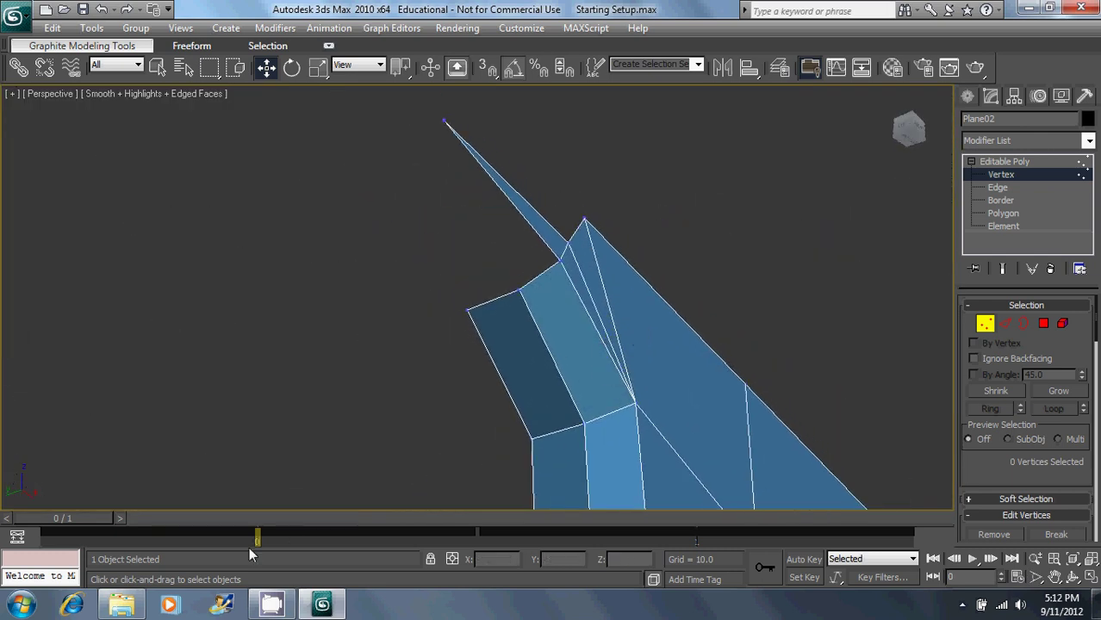
{"action": "left_click", "coordinate": [962, 604]}
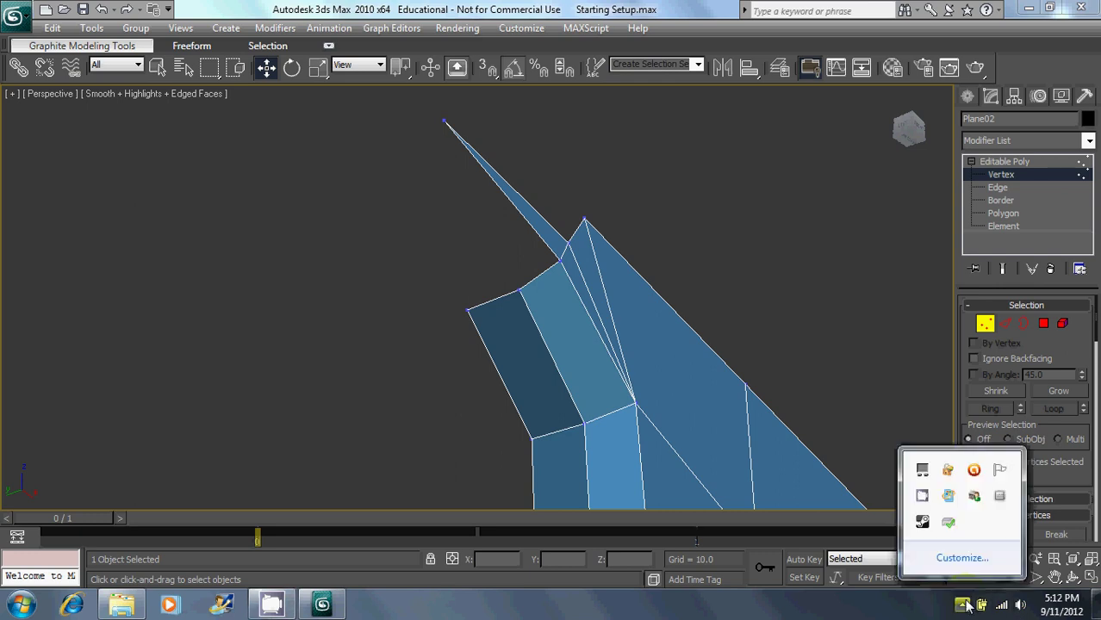
{"action": "left_click", "coordinate": [922, 498]}
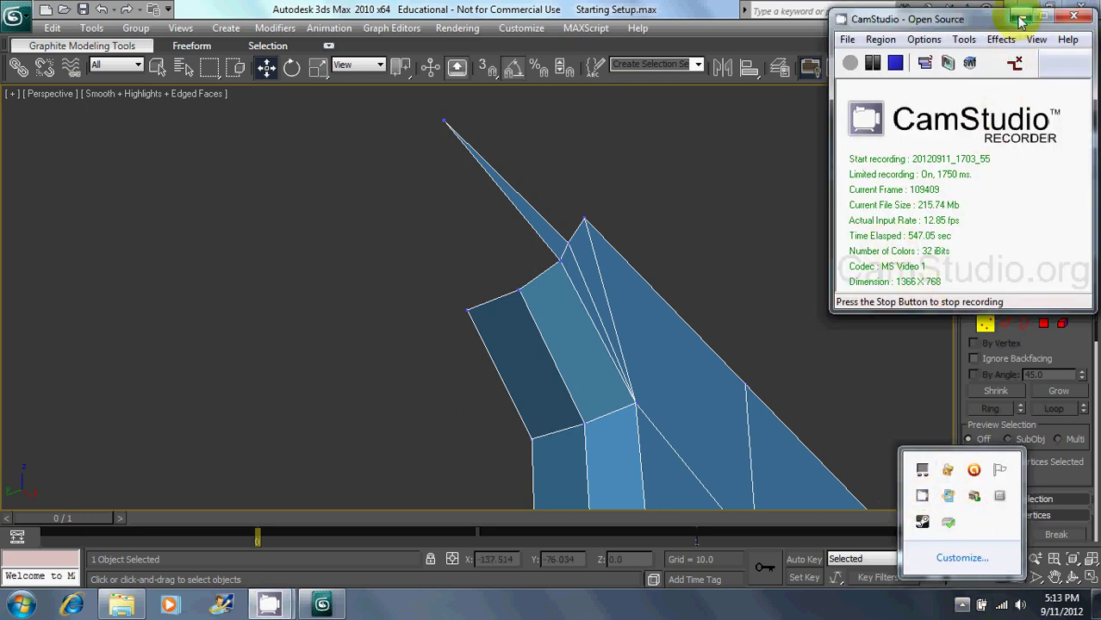
{"action": "left_click", "coordinate": [1021, 20]}
{"action": "left_click", "coordinate": [1021, 19]}
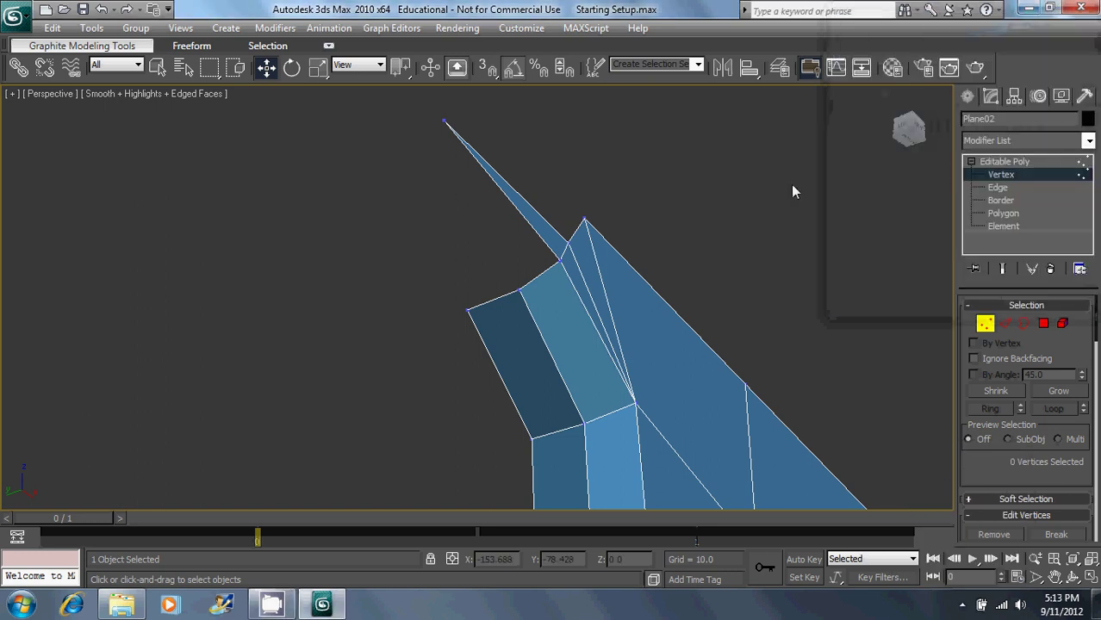
Step: Create a triangular polygon joining the tail tip to the top edge of the grip's upper rear strip
{"action": "middle_click_drag", "start_coordinate": [650, 298], "coordinate": [637, 257]}
{"action": "left_click", "coordinate": [1043, 324]}
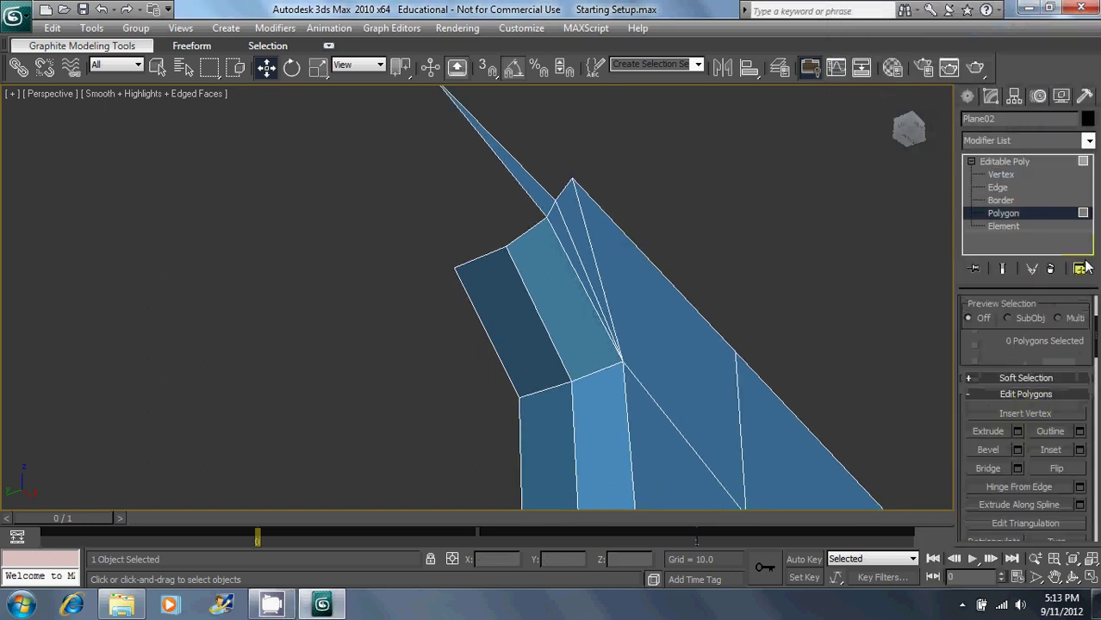
{"action": "left_click_drag", "start_coordinate": [1005, 362], "coordinate": [1001, 239]}
{"action": "scroll", "coordinate": [1015, 532], "scroll_direction": "down", "scroll_amount": 3}
{"action": "middle_click_drag", "start_coordinate": [540, 267], "coordinate": [551, 318]}
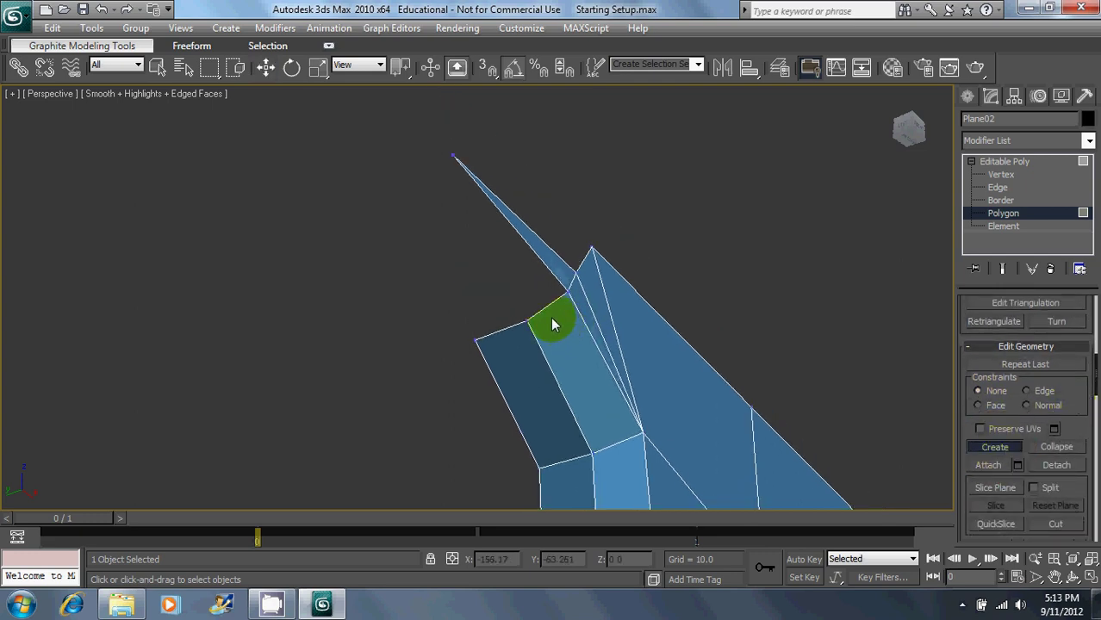
{"action": "left_click", "coordinate": [526, 323]}
{"action": "left_click", "coordinate": [453, 156]}
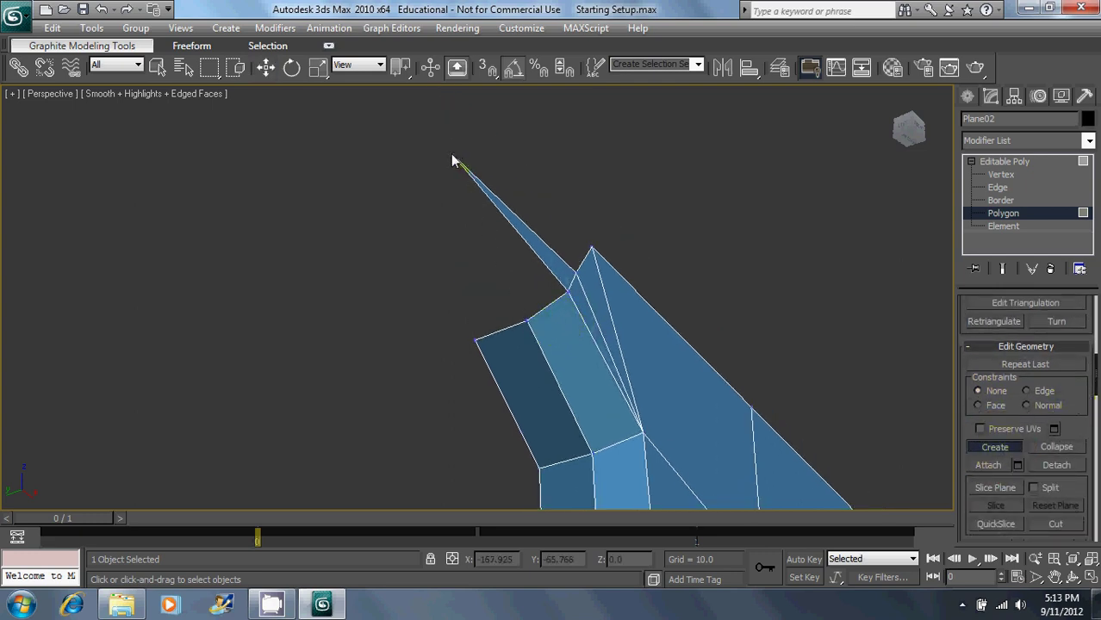
{"action": "left_click", "coordinate": [568, 293]}
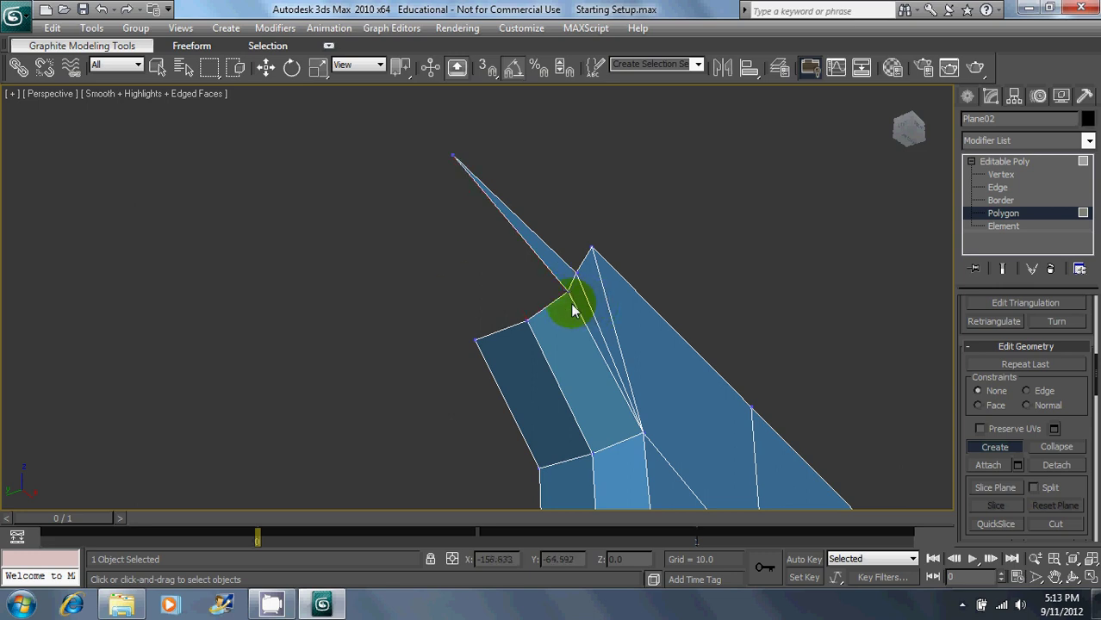
{"action": "left_click", "coordinate": [452, 160]}
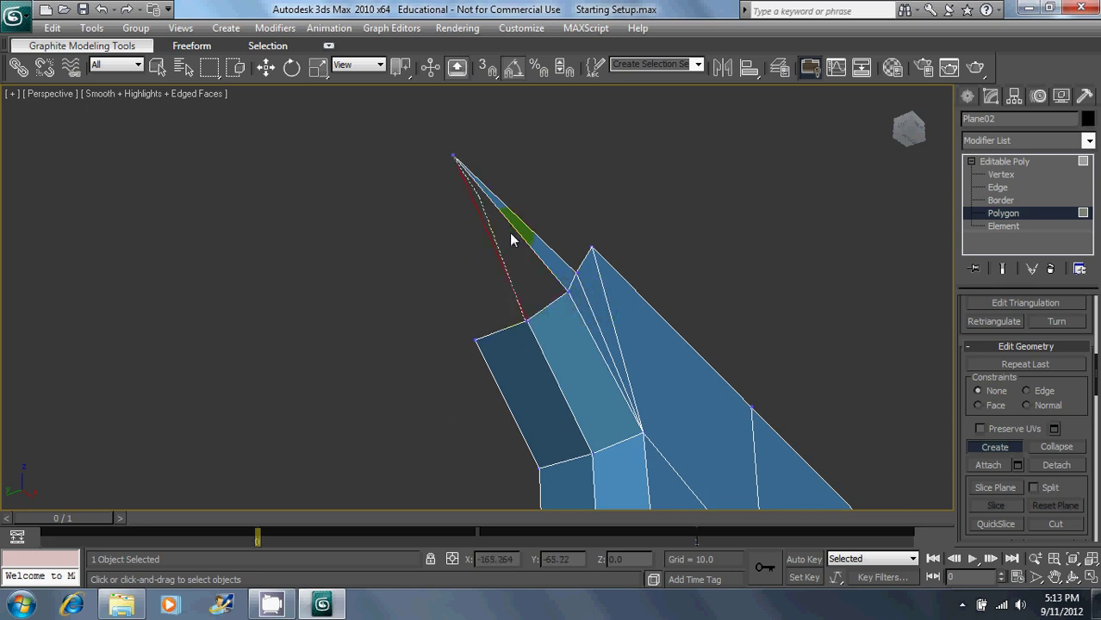
{"action": "double_click", "coordinate": [592, 308]}
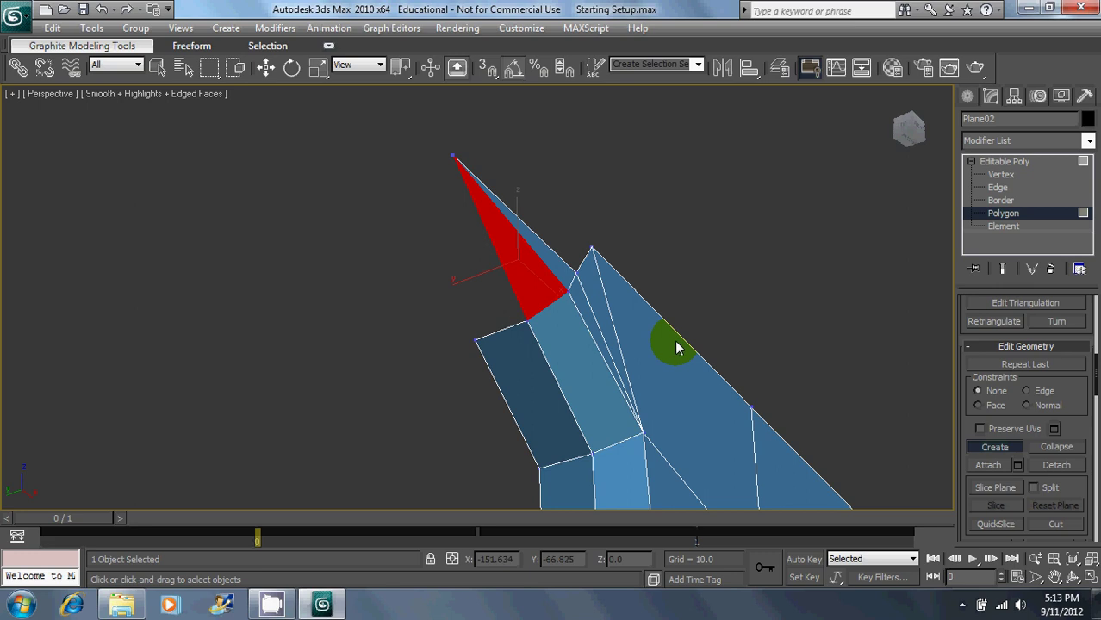
Step: Paste a copied Y value into the lower corner vertex of the magazine well to align its depth
{"action": "scroll", "coordinate": [675, 340], "scroll_direction": "down", "scroll_amount": 5}
{"action": "middle_click_drag", "start_coordinate": [628, 341], "coordinate": [589, 278]}
{"action": "middle_click_drag", "start_coordinate": [543, 311], "coordinate": [576, 319]}
{"action": "scroll", "coordinate": [575, 319], "scroll_direction": "up", "scroll_amount": 4}
{"action": "middle_click_drag", "start_coordinate": [616, 274], "coordinate": [618, 321]}
{"action": "right_click", "coordinate": [643, 269]}
{"action": "left_click", "coordinate": [642, 269]}
{"action": "left_click", "coordinate": [1001, 174]}
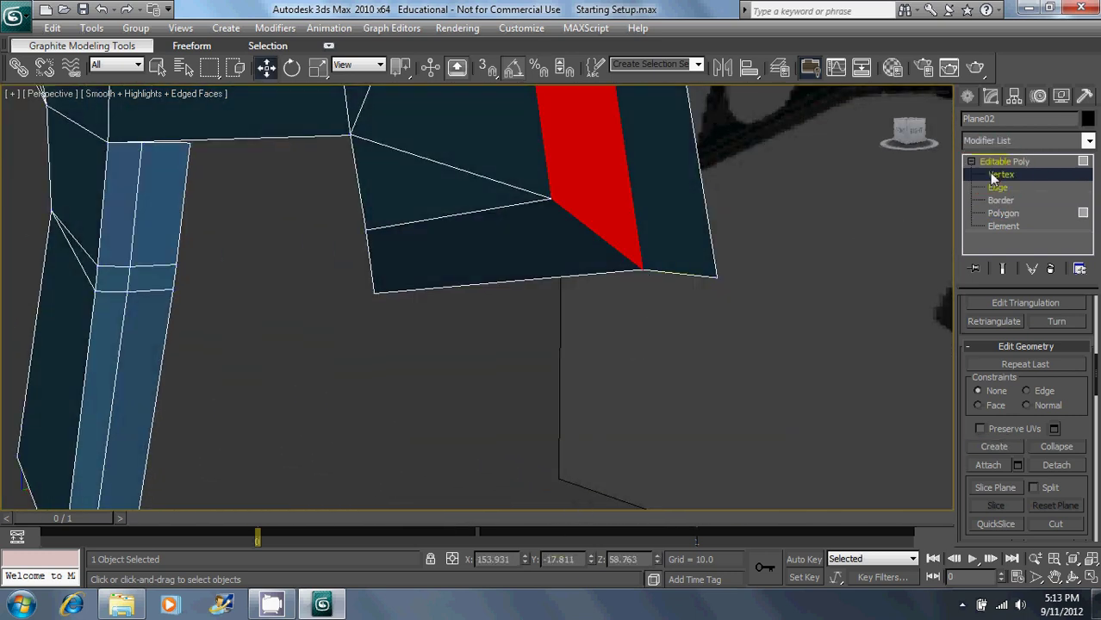
{"action": "left_click", "coordinate": [644, 269]}
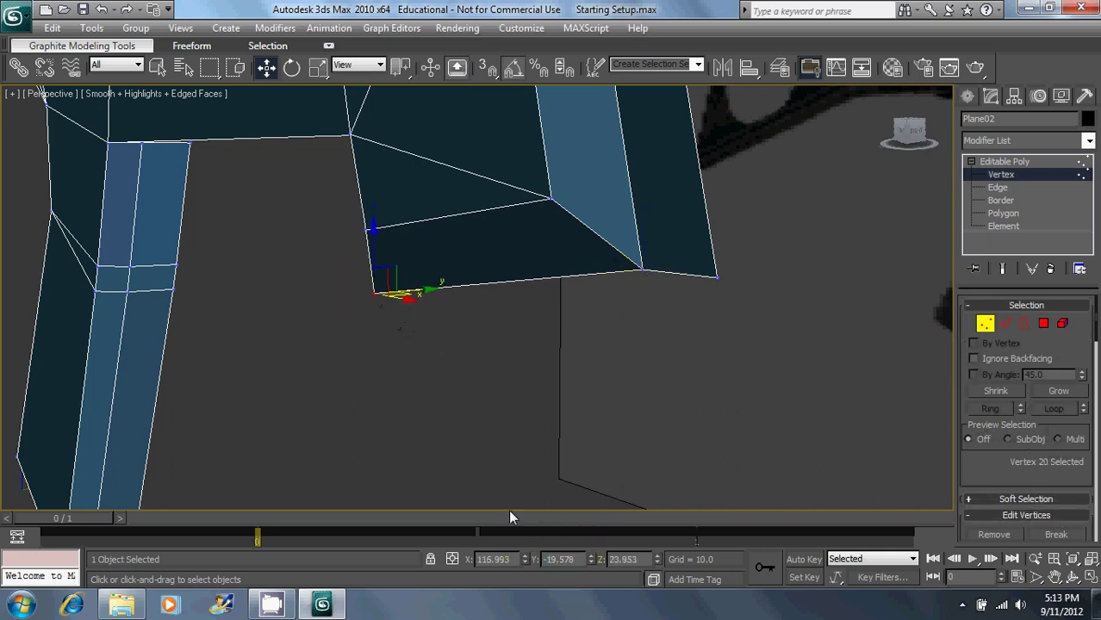
{"action": "double_click", "coordinate": [570, 560]}
{"action": "key", "text": "ctrl+v"}
{"action": "left_click", "coordinate": [435, 346]}
Step: Create a four-sided polygon filling the gap at the rear side of the magazine well, beside its lower corner face
{"action": "middle_click_drag", "start_coordinate": [434, 343], "coordinate": [866, 409], "text": "alt"}
{"action": "left_click", "coordinate": [1043, 325]}
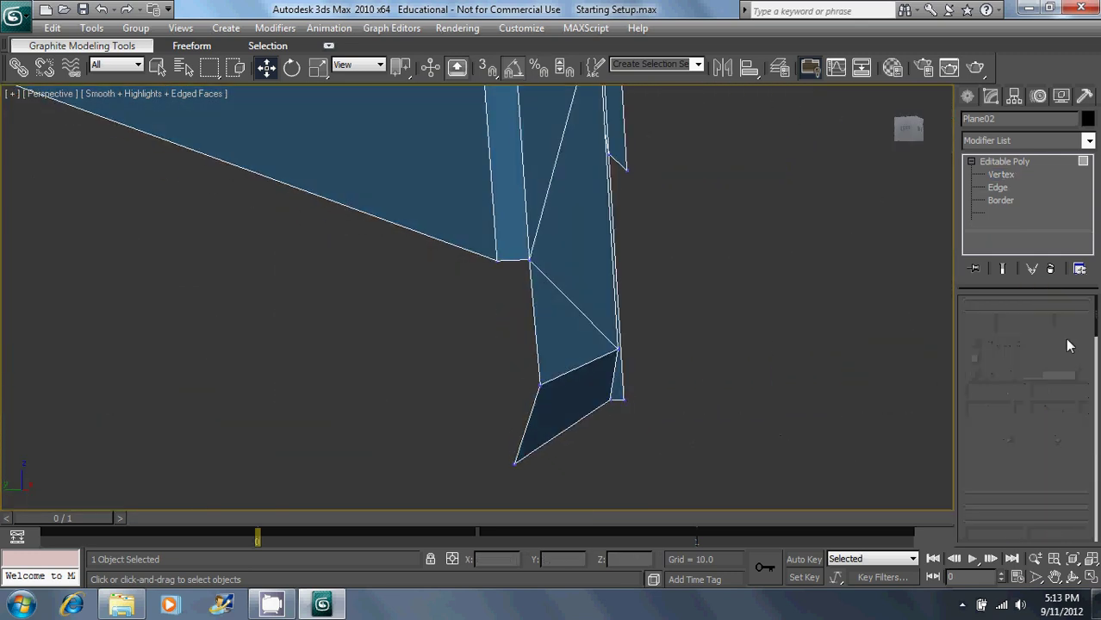
{"action": "scroll", "coordinate": [1044, 352], "scroll_direction": "down", "scroll_amount": 3}
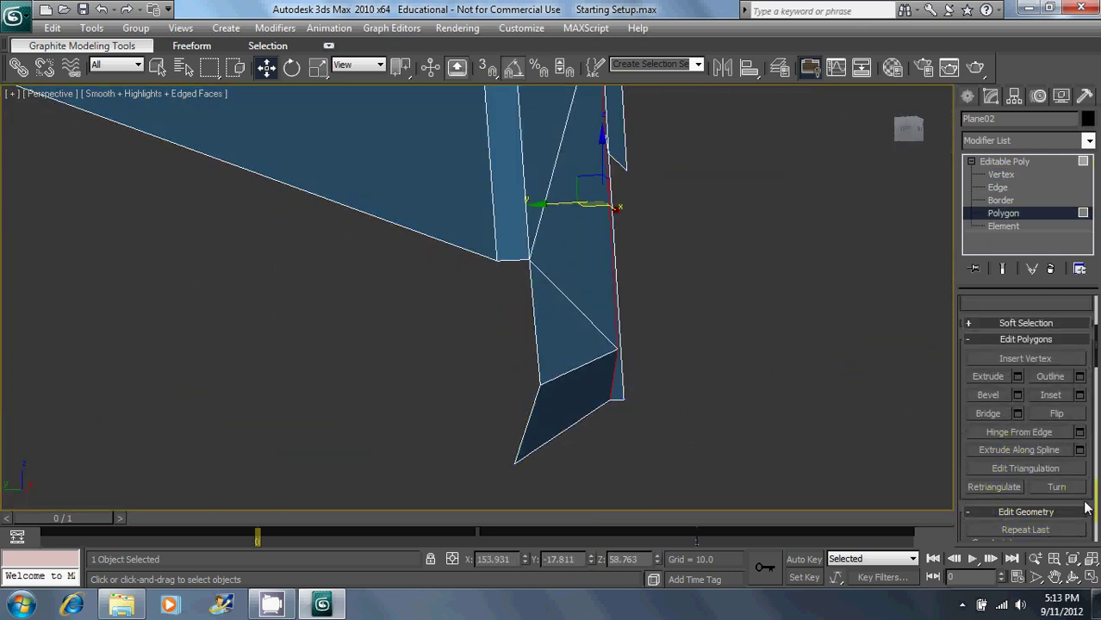
{"action": "left_click_drag", "start_coordinate": [1087, 509], "coordinate": [1077, 377]}
{"action": "left_click", "coordinate": [994, 481]}
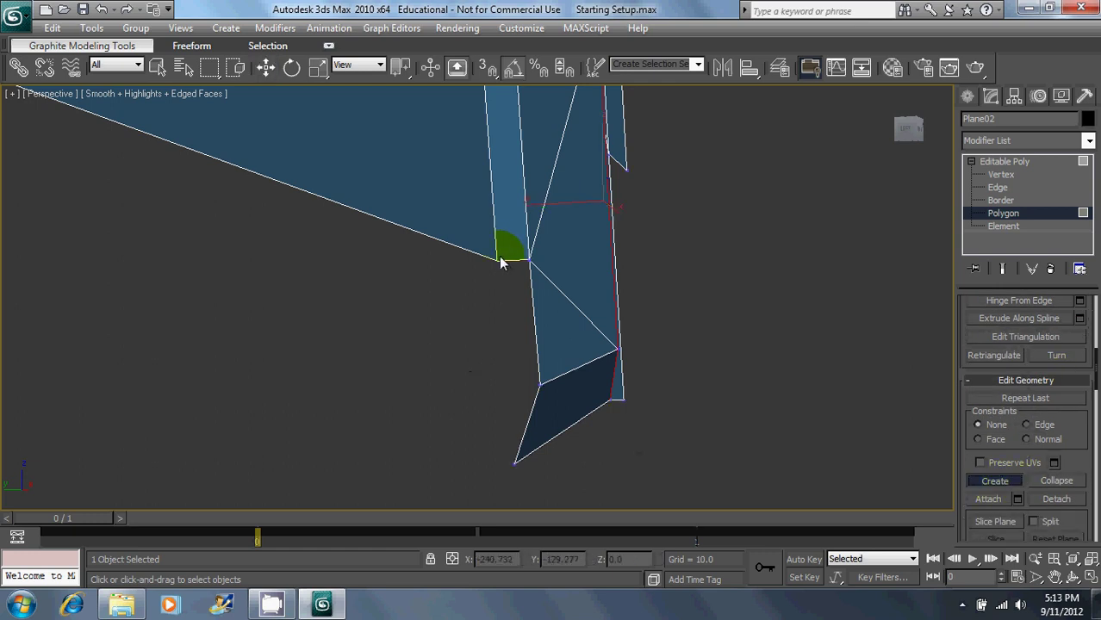
{"action": "left_click", "coordinate": [514, 463]}
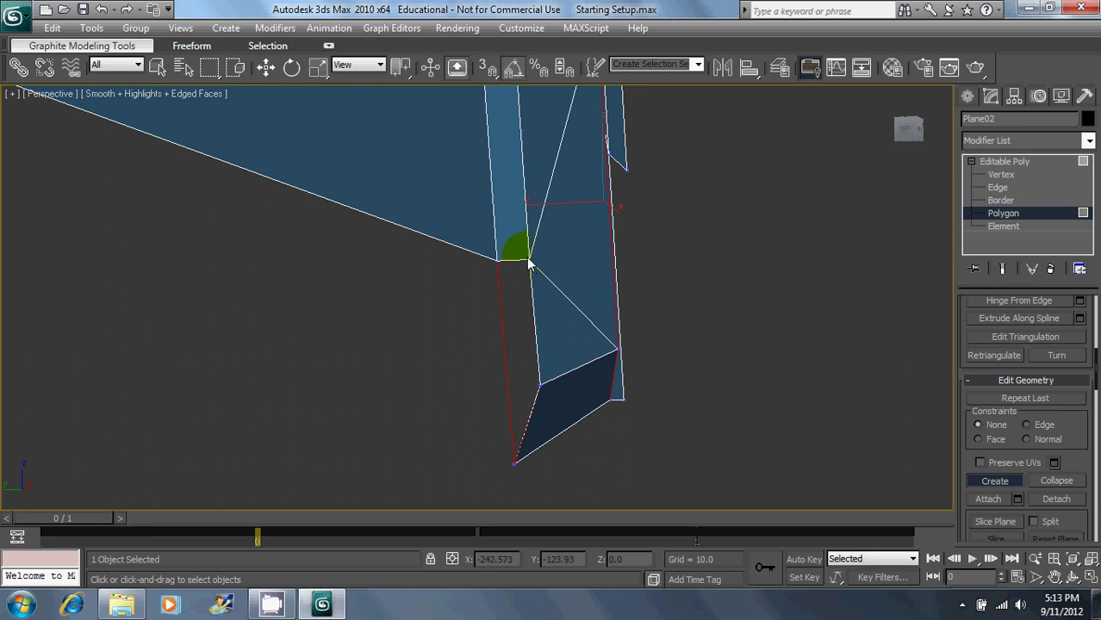
{"action": "key", "text": "w"}
{"action": "left_click", "coordinate": [746, 319]}
Step: Extrude the open edge of the pointed tail's triangular polygon about 4.6 units along Y to form a depth strip
{"action": "middle_click_drag", "start_coordinate": [746, 318], "coordinate": [649, 334], "text": "alt"}
{"action": "scroll", "coordinate": [591, 319], "scroll_direction": "down", "scroll_amount": 3}
{"action": "left_click", "coordinate": [997, 187]}
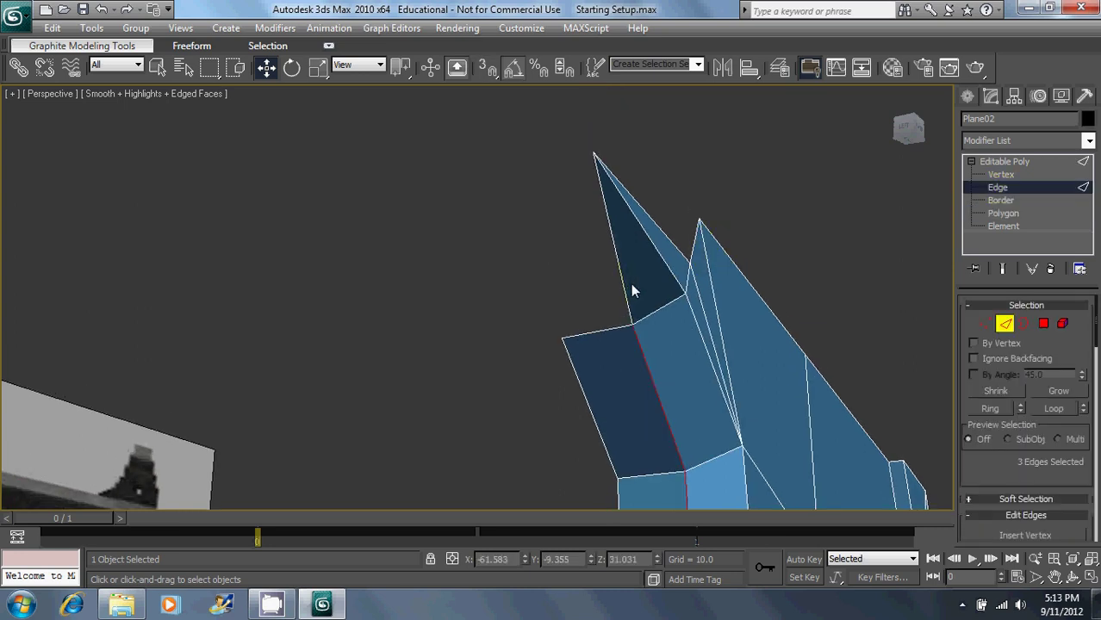
{"action": "left_click", "coordinate": [624, 289]}
{"action": "left_click_drag", "start_coordinate": [560, 282], "coordinate": [519, 276], "text": "shift"}
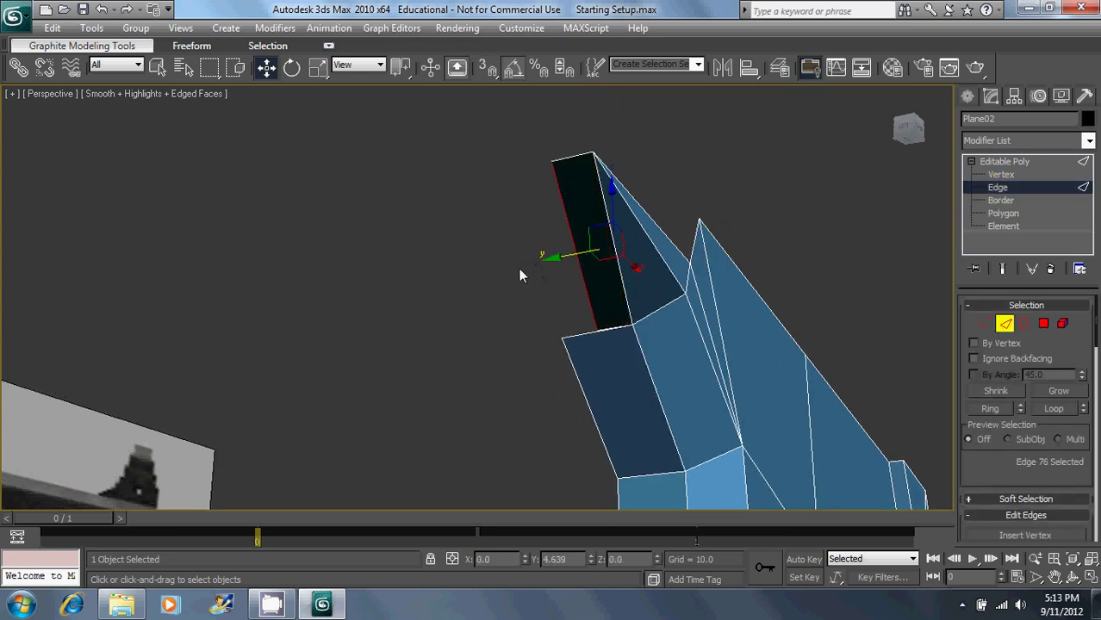
Step: Target-weld the lower outer vertex of the tail's new strip to the outer corner of the grip's upper rear strip
{"action": "left_click", "coordinate": [986, 324]}
{"action": "scroll", "coordinate": [1025, 387], "scroll_direction": "down", "scroll_amount": 3}
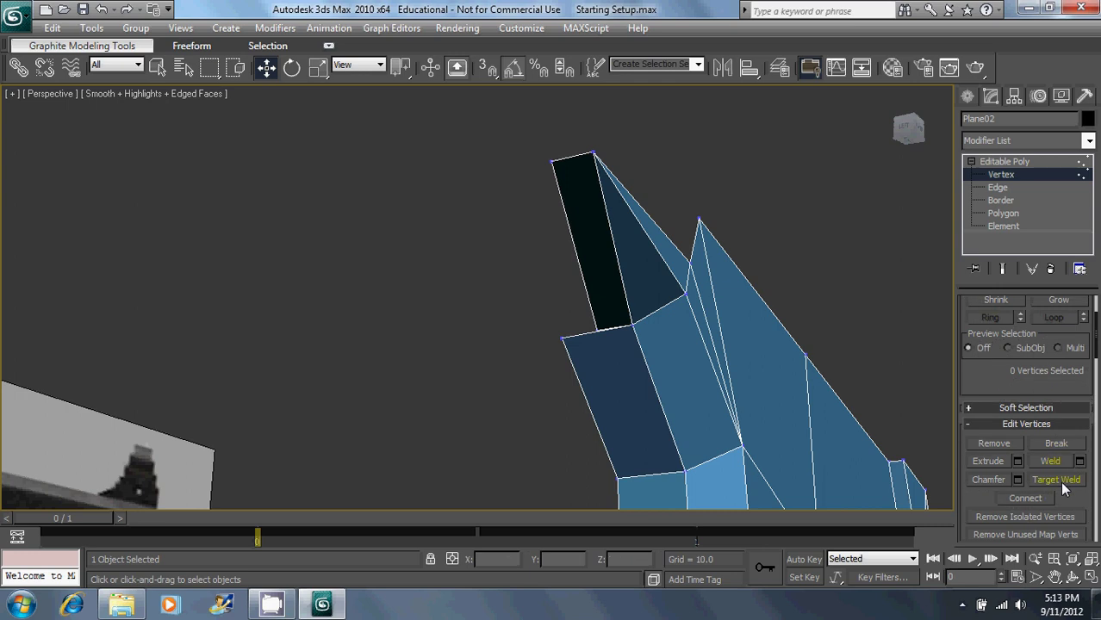
{"action": "left_click", "coordinate": [562, 339]}
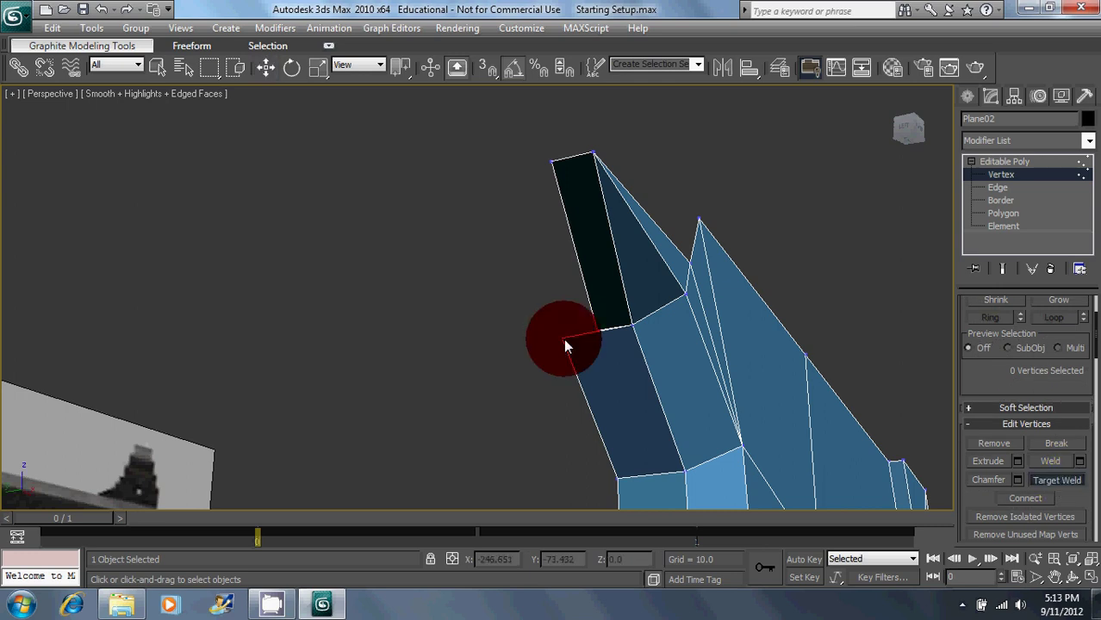
{"action": "key", "text": "w"}
Step: Reset the Y position of the outer vertex at the tail strip's tip to zero
{"action": "left_click", "coordinate": [552, 161]}
{"action": "right_click", "coordinate": [590, 559]}
{"action": "left_click", "coordinate": [582, 366]}
{"action": "scroll", "coordinate": [584, 364], "scroll_direction": "down", "scroll_amount": 4}
{"action": "middle_click_drag", "start_coordinate": [596, 342], "coordinate": [474, 340], "text": "alt"}
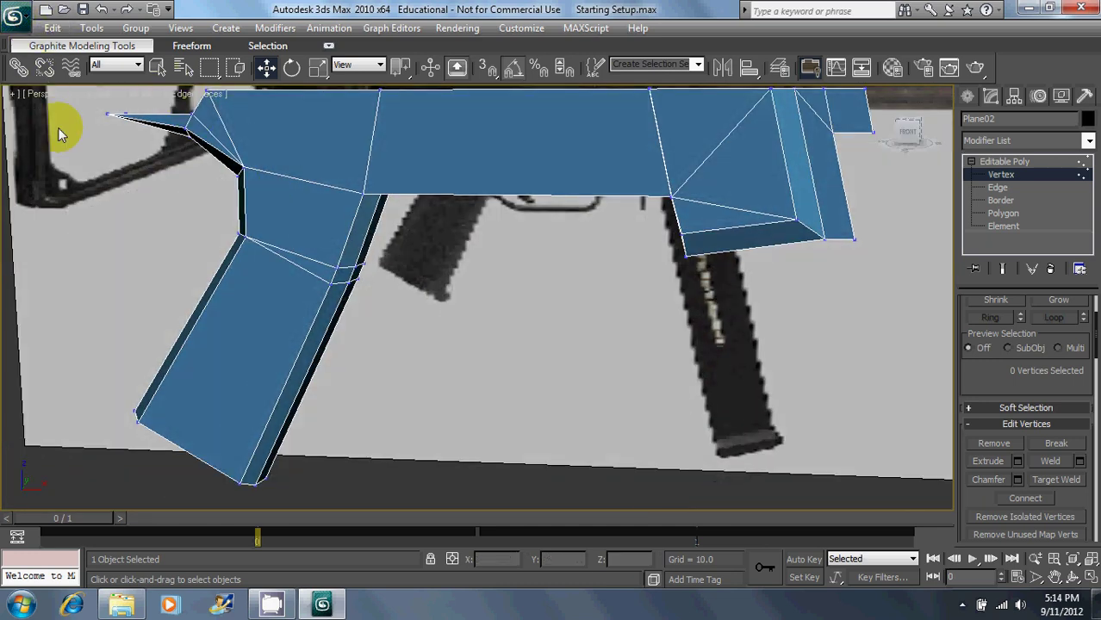
Step: Save the scene under the name UMP 45 in the Custom Weapon Tutorial folder
{"action": "left_click", "coordinate": [21, 19]}
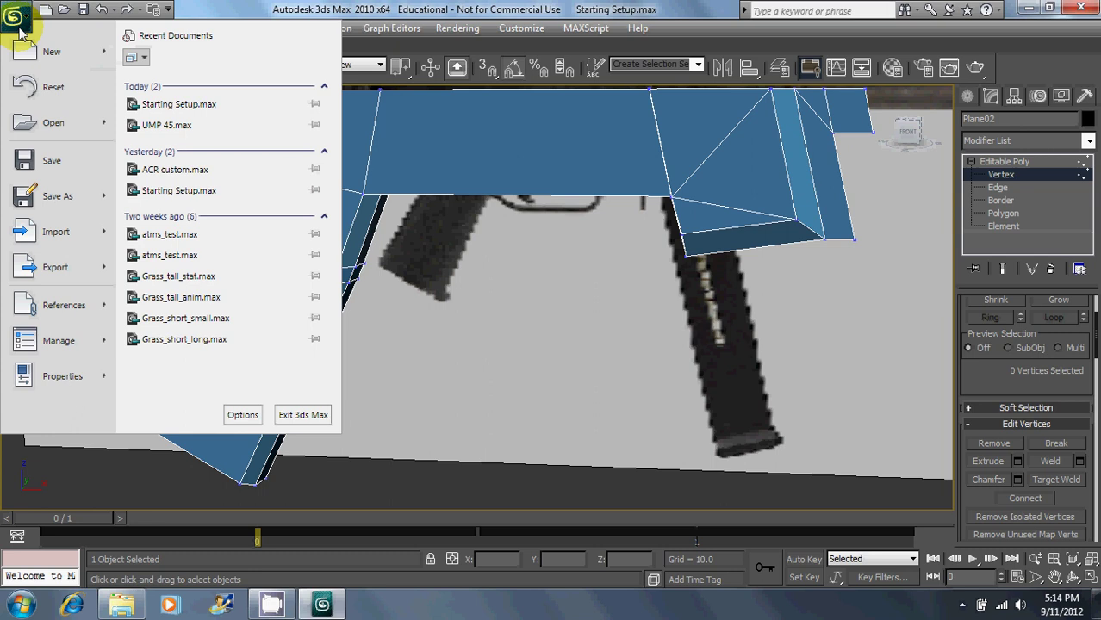
{"action": "left_click", "coordinate": [33, 193]}
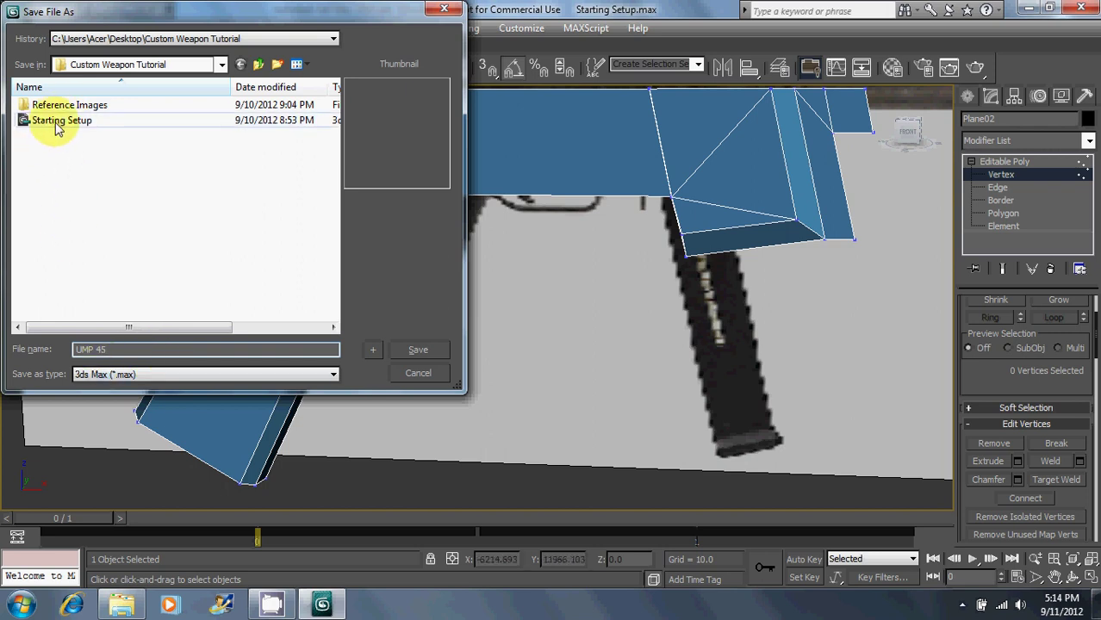
{"action": "left_click", "coordinate": [418, 350]}
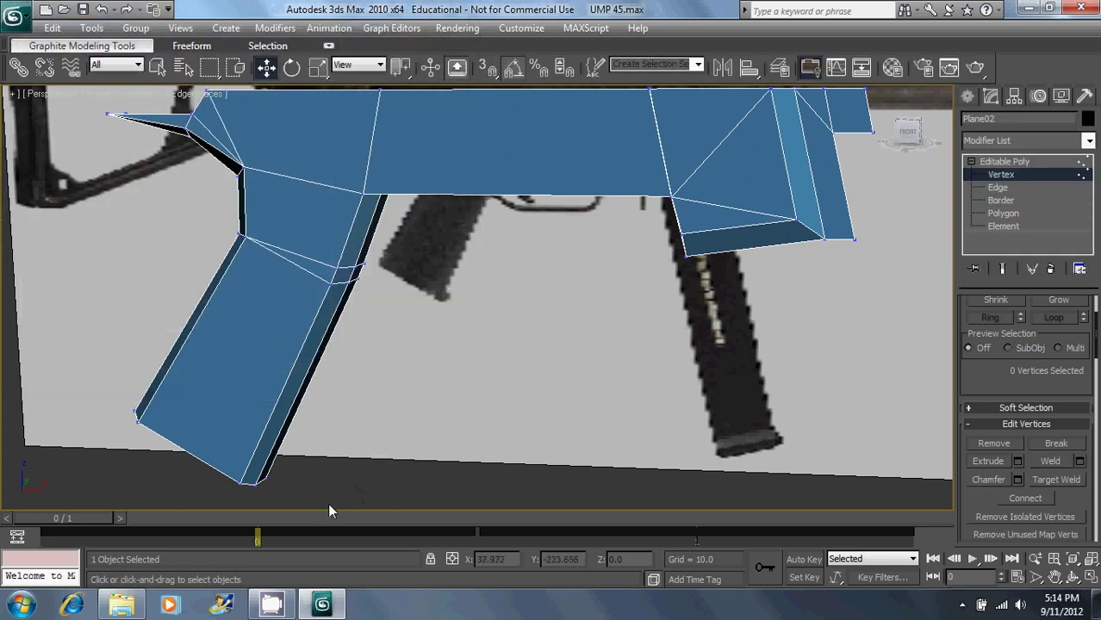
{"action": "left_click", "coordinate": [962, 604]}
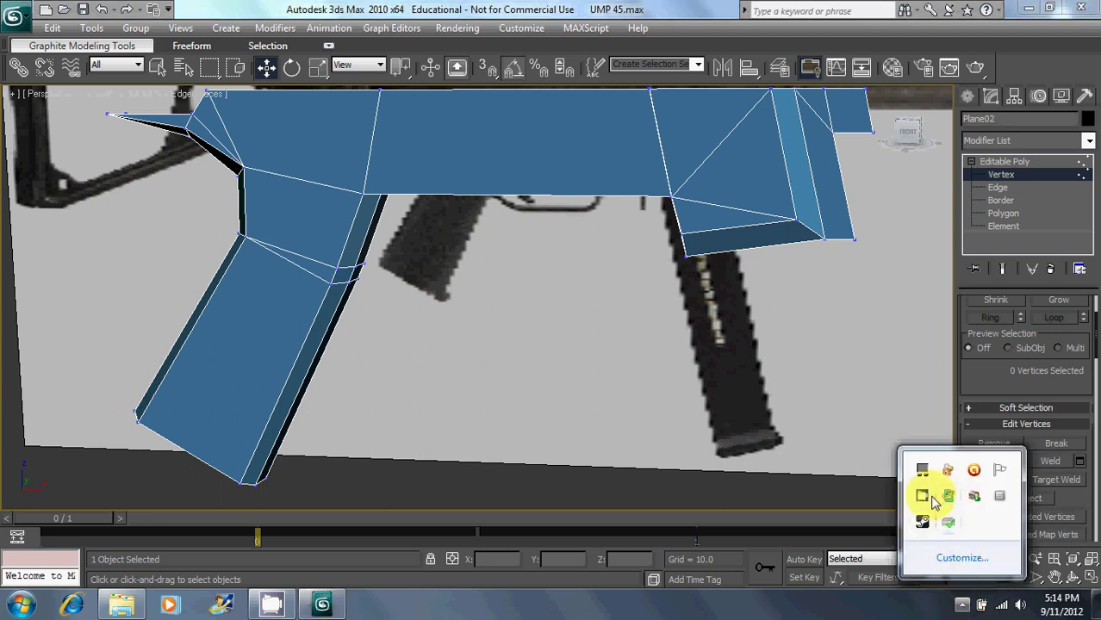
{"action": "left_click", "coordinate": [922, 498]}
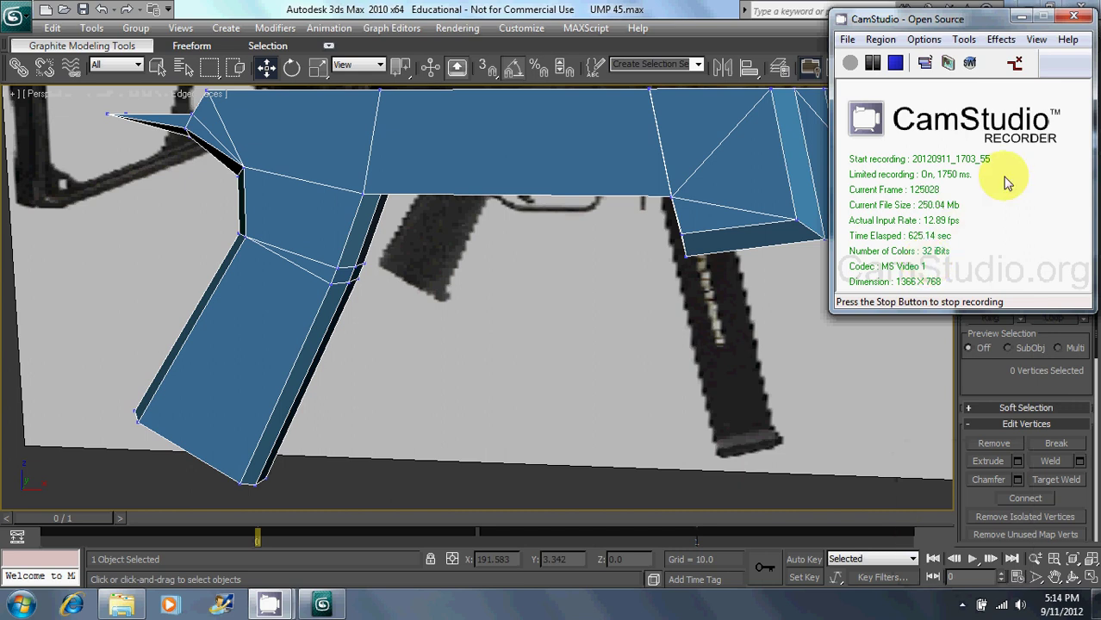
{"action": "left_click", "coordinate": [1022, 17]}
Step: Move the four middle vertices along the grip's trigger-side strip slightly in the positive Y direction
{"action": "middle_click_drag", "start_coordinate": [474, 243], "coordinate": [468, 287]}
{"action": "key", "text": "f"}
{"action": "middle_click_drag", "start_coordinate": [392, 263], "coordinate": [454, 321]}
{"action": "scroll", "coordinate": [389, 256], "scroll_direction": "up", "scroll_amount": 3}
{"action": "scroll", "coordinate": [454, 321], "scroll_direction": "up", "scroll_amount": 5}
{"action": "middle_click_drag", "start_coordinate": [266, 325], "coordinate": [429, 282]}
{"action": "key", "text": "p"}
{"action": "scroll", "coordinate": [428, 308], "scroll_direction": "down", "scroll_amount": 3}
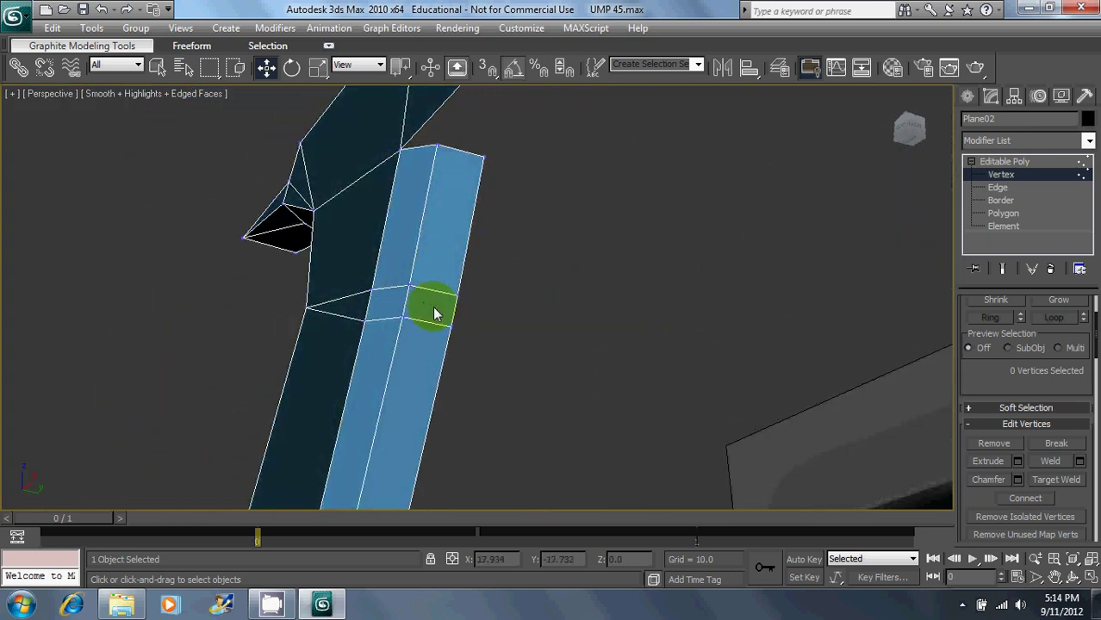
{"action": "middle_click_drag", "start_coordinate": [445, 316], "coordinate": [416, 323], "text": "alt"}
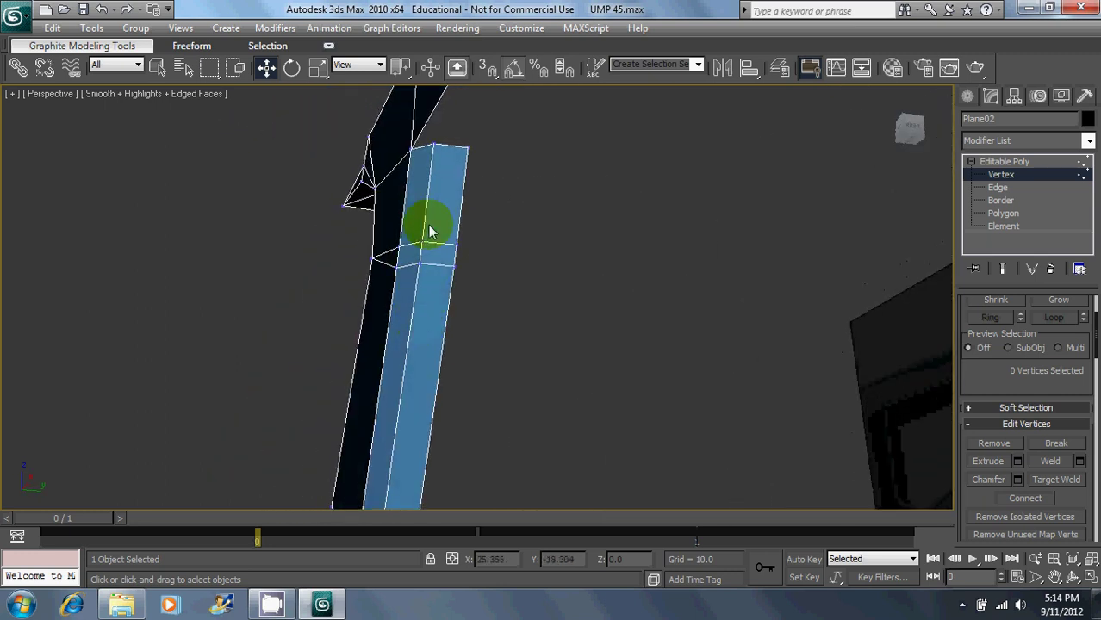
{"action": "left_click", "coordinate": [435, 145]}
{"action": "left_click", "coordinate": [422, 243], "text": "ctrl"}
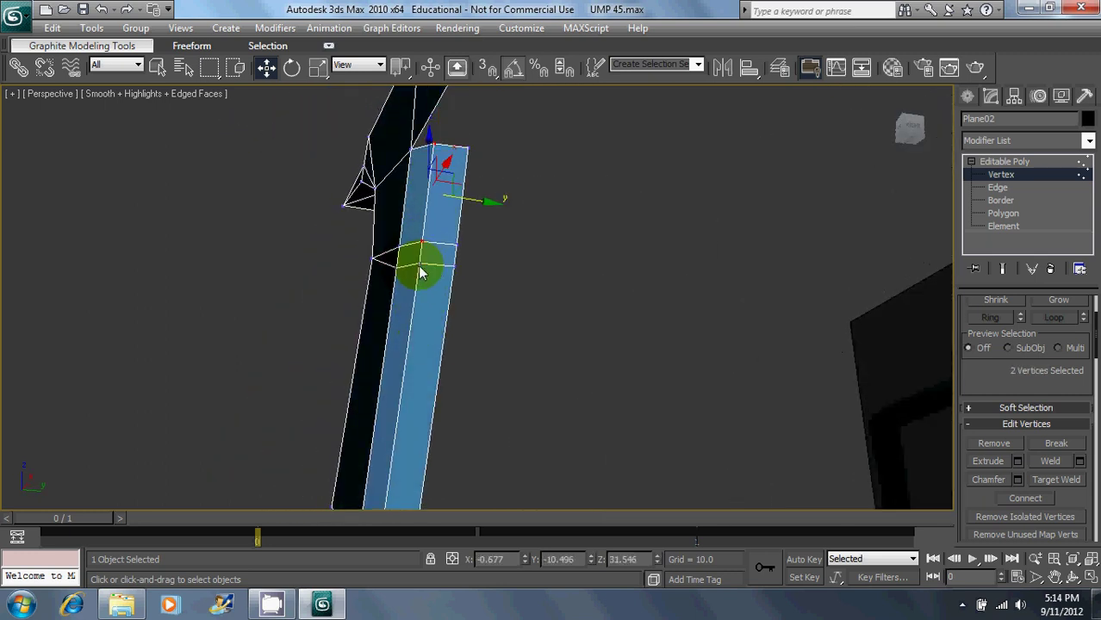
{"action": "left_click", "coordinate": [420, 264], "text": "ctrl"}
{"action": "middle_click_drag", "start_coordinate": [420, 264], "coordinate": [417, 224]}
{"action": "middle_click_drag", "start_coordinate": [522, 279], "coordinate": [465, 260], "text": "alt"}
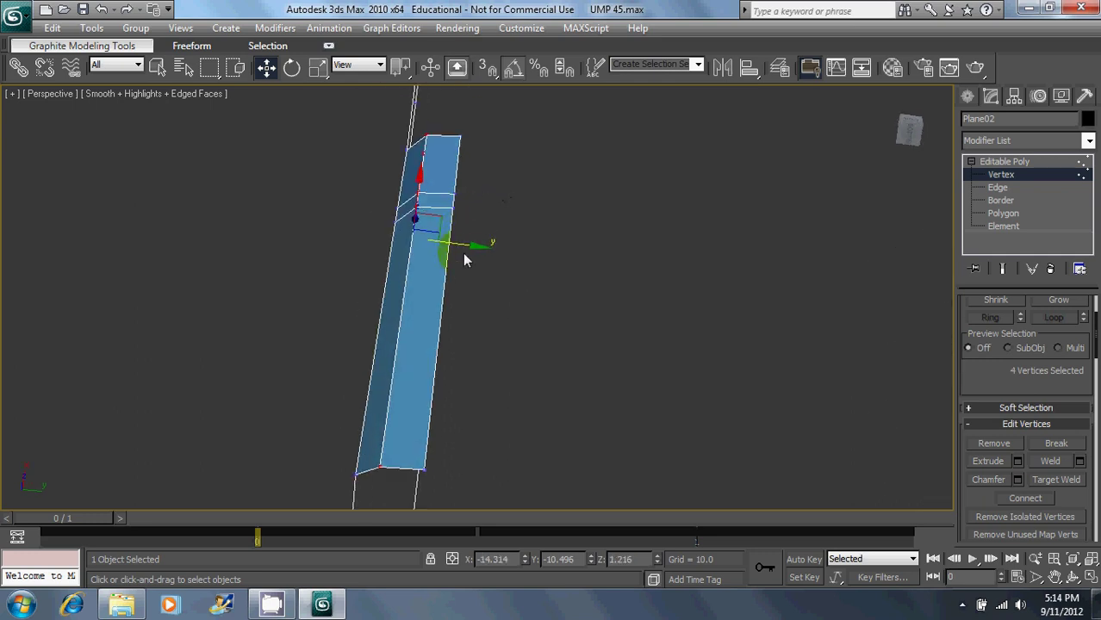
{"action": "left_click_drag", "start_coordinate": [473, 250], "coordinate": [480, 248]}
{"action": "left_click", "coordinate": [541, 187]}
Step: Delete the small outer polygon between the two horizontal cuts on the grip's trigger-side strip
{"action": "middle_click_drag", "start_coordinate": [541, 187], "coordinate": [440, 364], "text": "alt"}
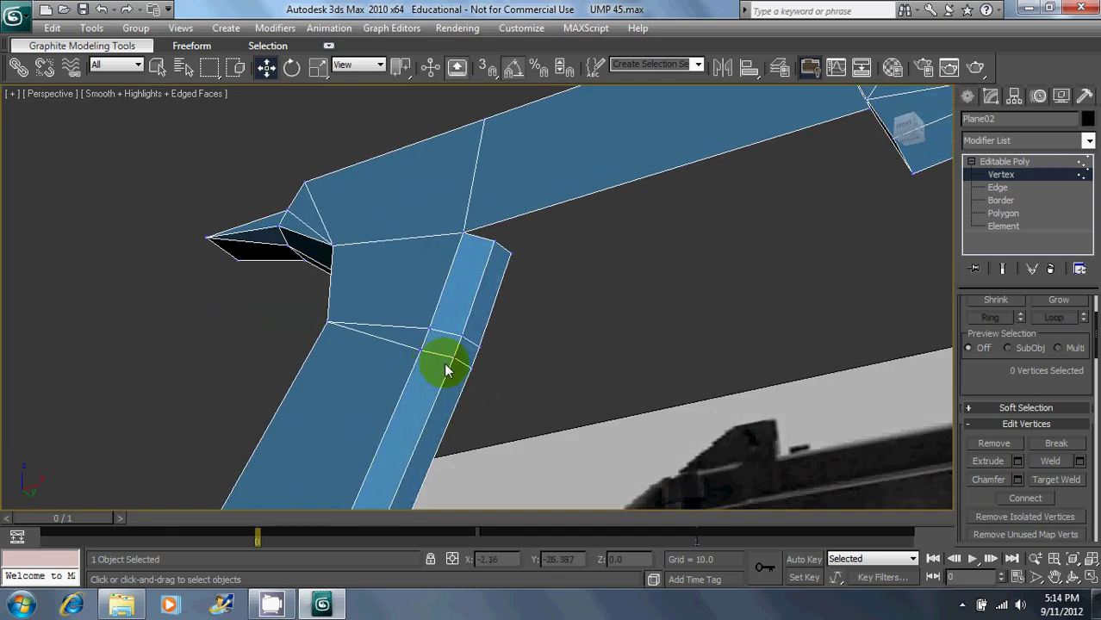
{"action": "left_click", "coordinate": [999, 214]}
{"action": "left_click", "coordinate": [456, 346]}
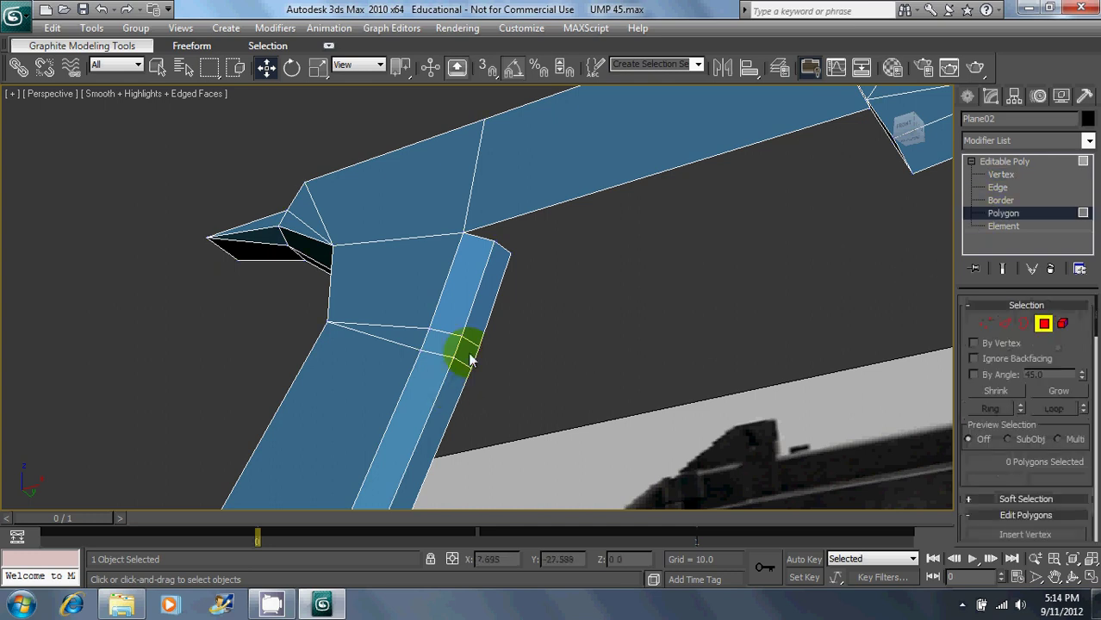
{"action": "key", "text": "Delete"}
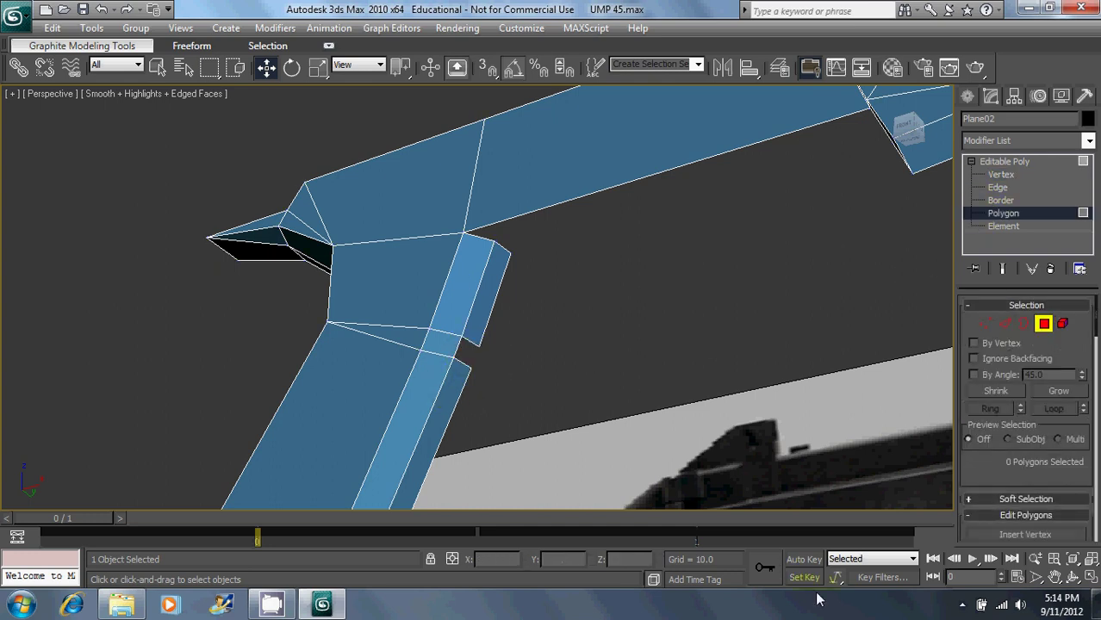
Step: Extrude the three edges around the grip opening toward the trigger guard outline in the Front view
{"action": "left_click", "coordinate": [472, 342]}
{"action": "left_click", "coordinate": [458, 346], "text": "ctrl"}
{"action": "left_click", "coordinate": [461, 363], "text": "ctrl"}
{"action": "middle_click_drag", "start_coordinate": [463, 364], "coordinate": [518, 358], "text": "alt"}
{"action": "key", "text": "f"}
{"action": "middle_click_drag", "start_coordinate": [491, 211], "coordinate": [408, 285]}
{"action": "scroll", "coordinate": [408, 360], "scroll_direction": "up", "scroll_amount": 5}
{"action": "left_click_drag", "start_coordinate": [337, 288], "coordinate": [409, 332], "text": "shift"}
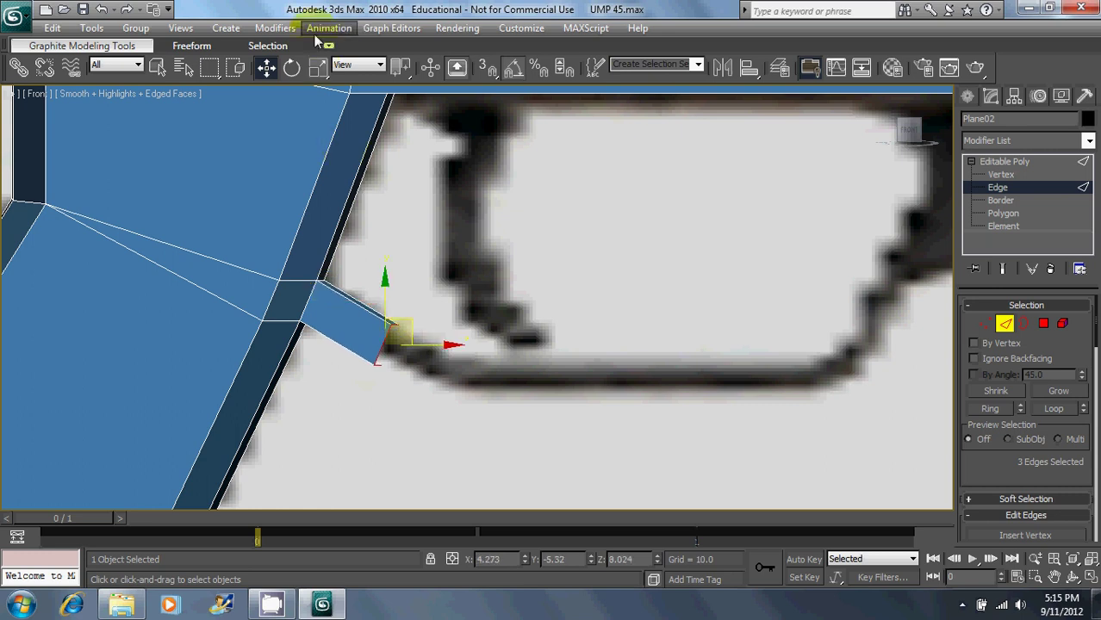
Step: Scale the extruded end edges down to about 69% and move them onto the trigger guard outline
{"action": "left_click", "coordinate": [317, 68]}
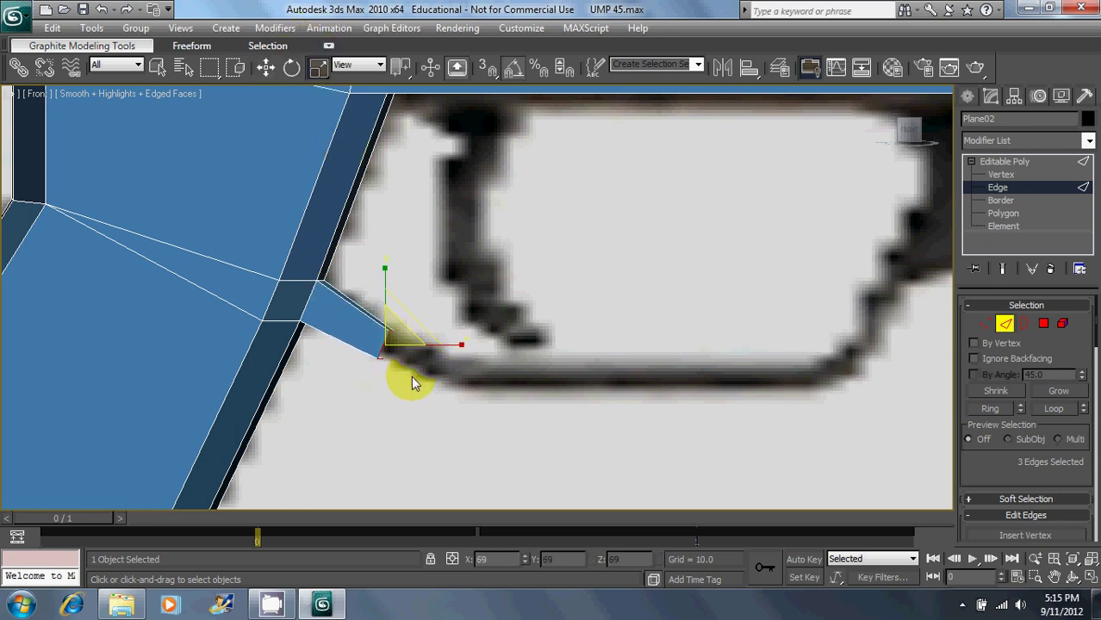
{"action": "left_click", "coordinate": [266, 67]}
{"action": "left_click_drag", "start_coordinate": [413, 334], "coordinate": [418, 337]}
Step: Align the trigger guard end's near-side vertices in X by copying 6.379 to the upper one and 4.652 to the lower one
{"action": "key", "text": "p"}
{"action": "middle_click_drag", "start_coordinate": [421, 346], "coordinate": [461, 310], "text": "alt"}
{"action": "left_click", "coordinate": [985, 324]}
{"action": "key", "text": "1"}
{"action": "left_click", "coordinate": [383, 338]}
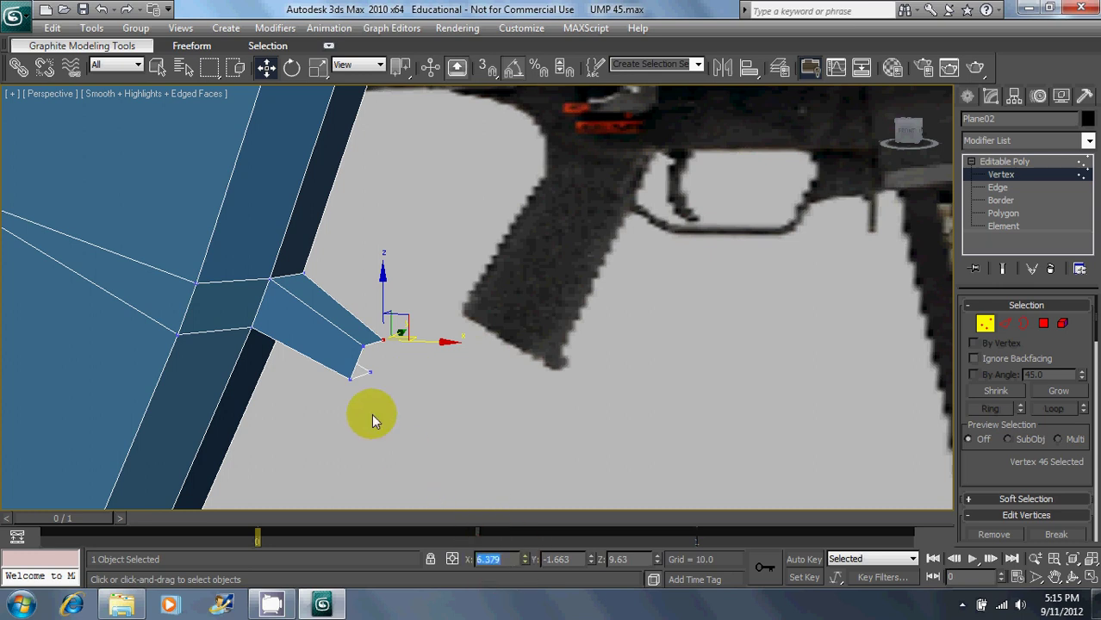
{"action": "left_click", "coordinate": [363, 347]}
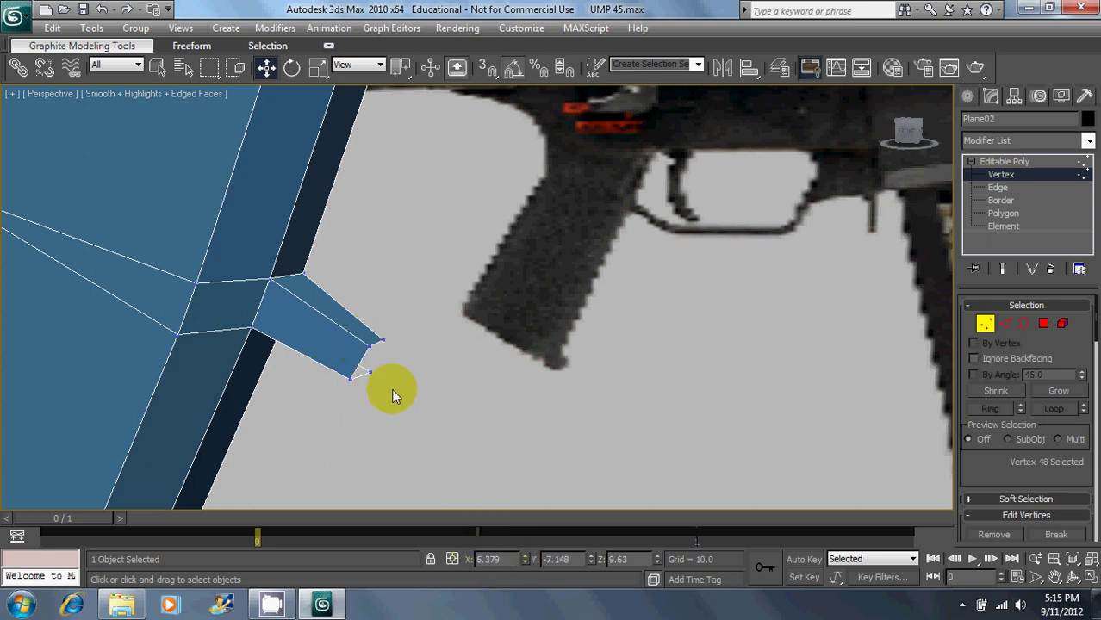
{"action": "left_click", "coordinate": [370, 370]}
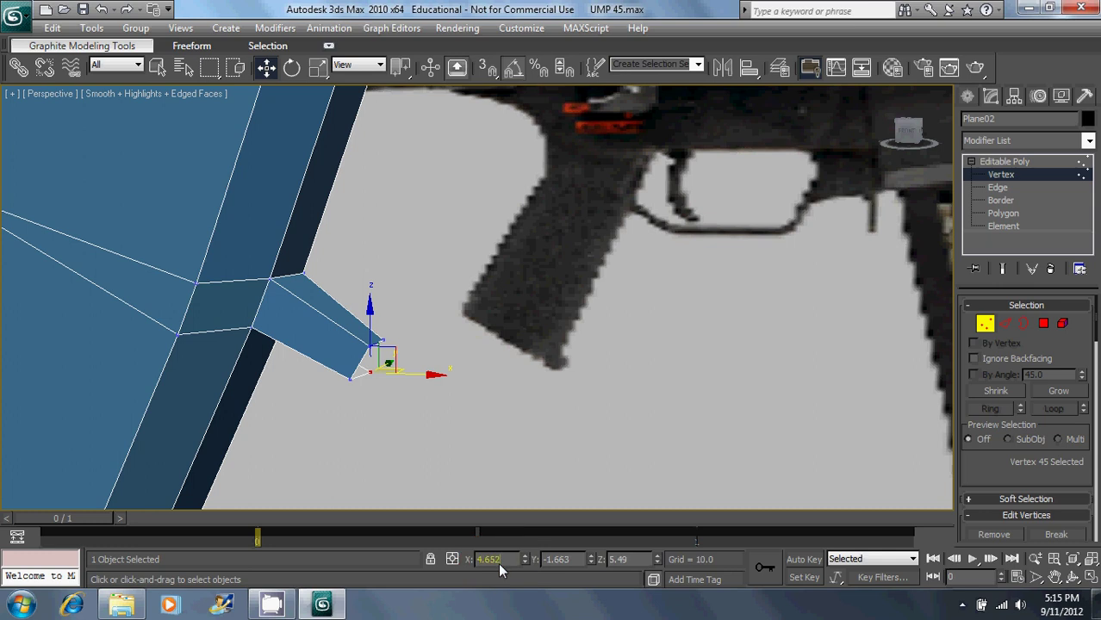
{"action": "left_click", "coordinate": [348, 376]}
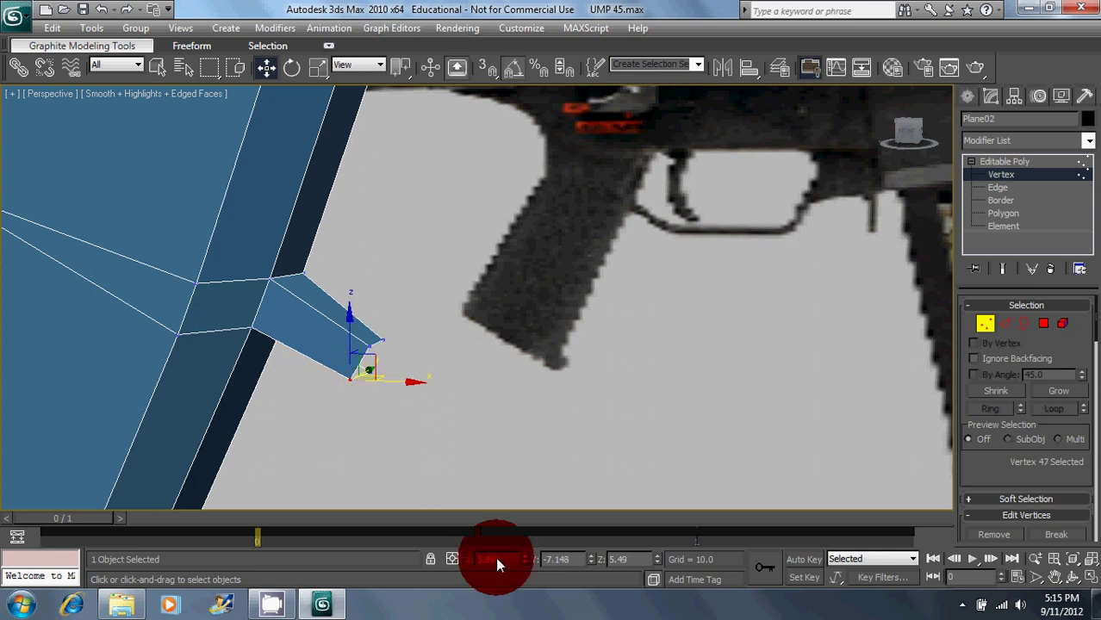
Step: Match the Z values of the trigger guard end's vertices, using 9.63 for the upper pair and 5.49 for the lower pair
{"action": "left_click", "coordinate": [381, 340]}
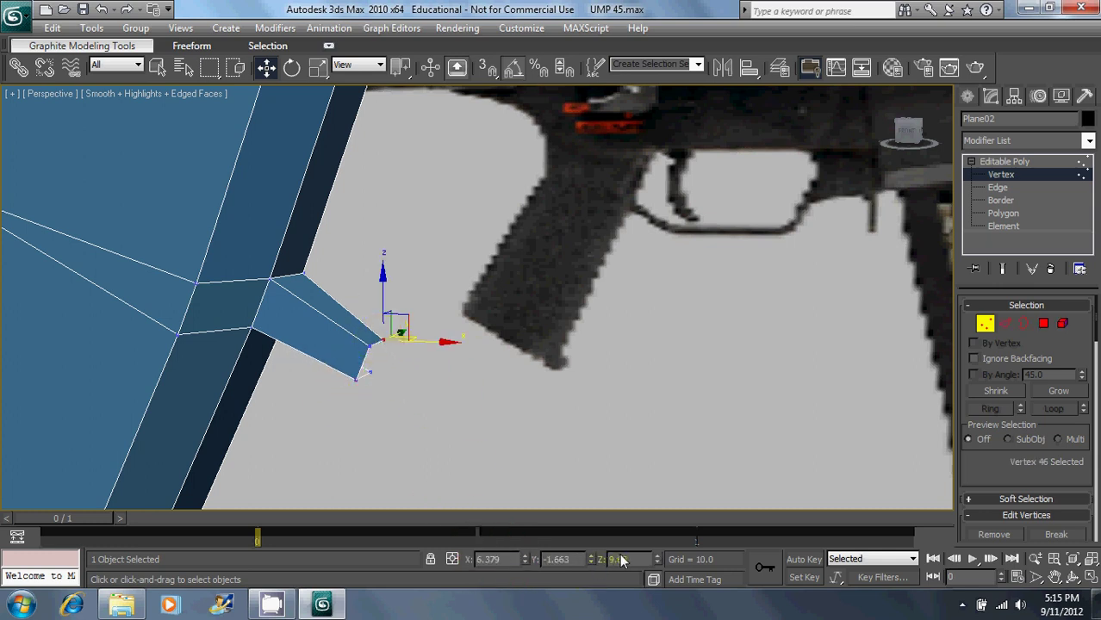
{"action": "left_click", "coordinate": [370, 347]}
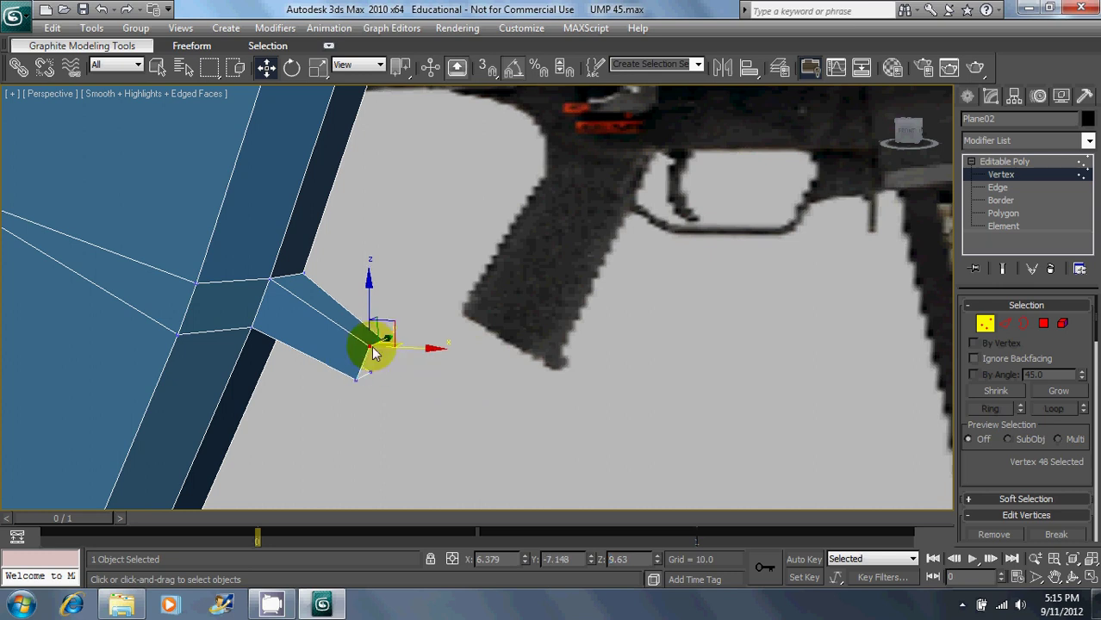
{"action": "double_click", "coordinate": [635, 559]}
{"action": "left_click", "coordinate": [385, 368]}
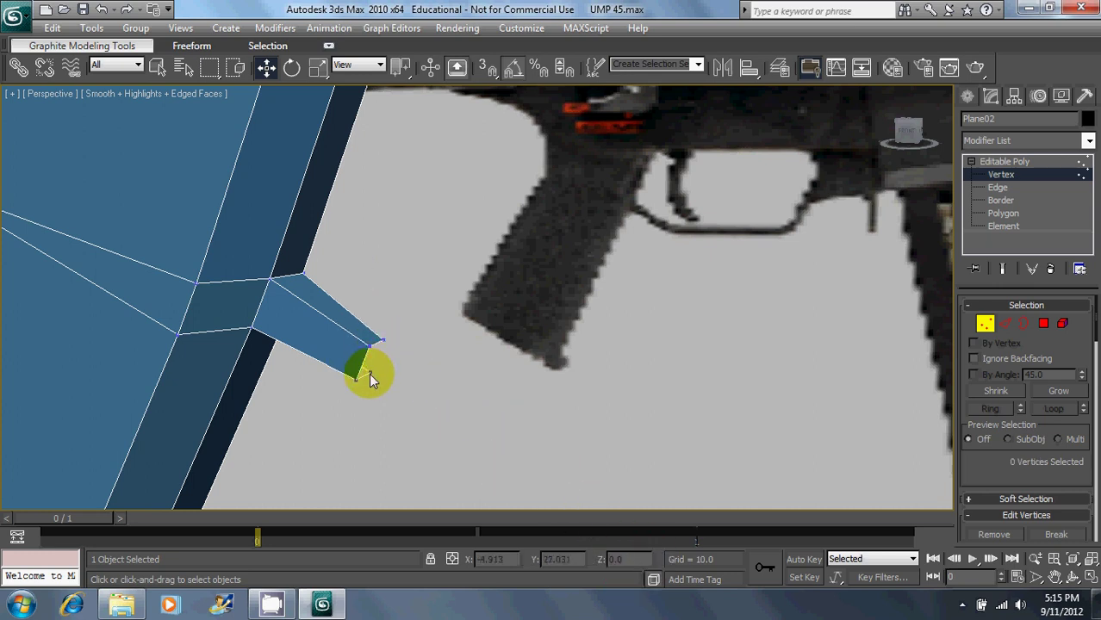
{"action": "left_click", "coordinate": [370, 373]}
{"action": "double_click", "coordinate": [629, 559]}
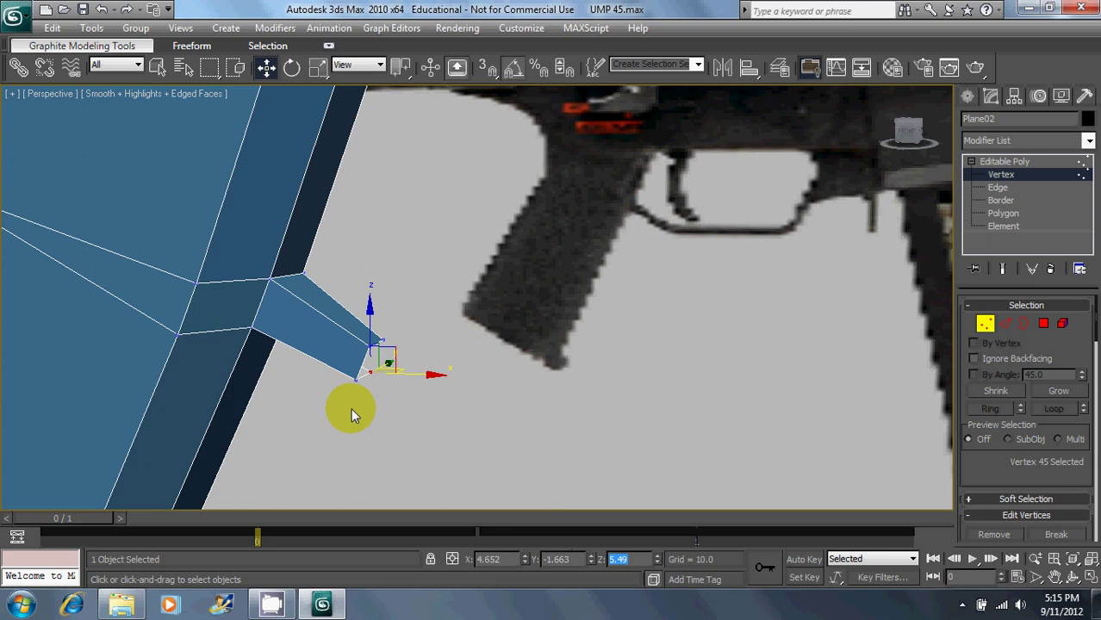
{"action": "left_click", "coordinate": [362, 385]}
{"action": "double_click", "coordinate": [629, 560]}
{"action": "left_click", "coordinate": [503, 375]}
Step: Reset the Y positions of the trigger guard end's two far-side vertices to 0
{"action": "middle_click_drag", "start_coordinate": [447, 313], "coordinate": [399, 329], "text": "alt"}
{"action": "left_click", "coordinate": [394, 324]}
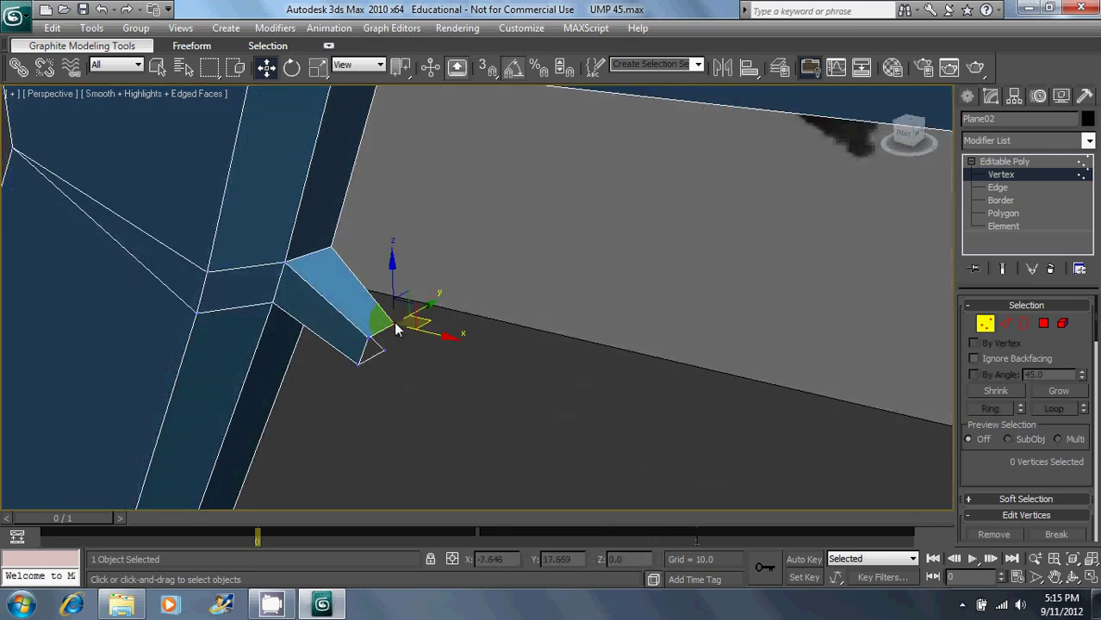
{"action": "right_click", "coordinate": [592, 559]}
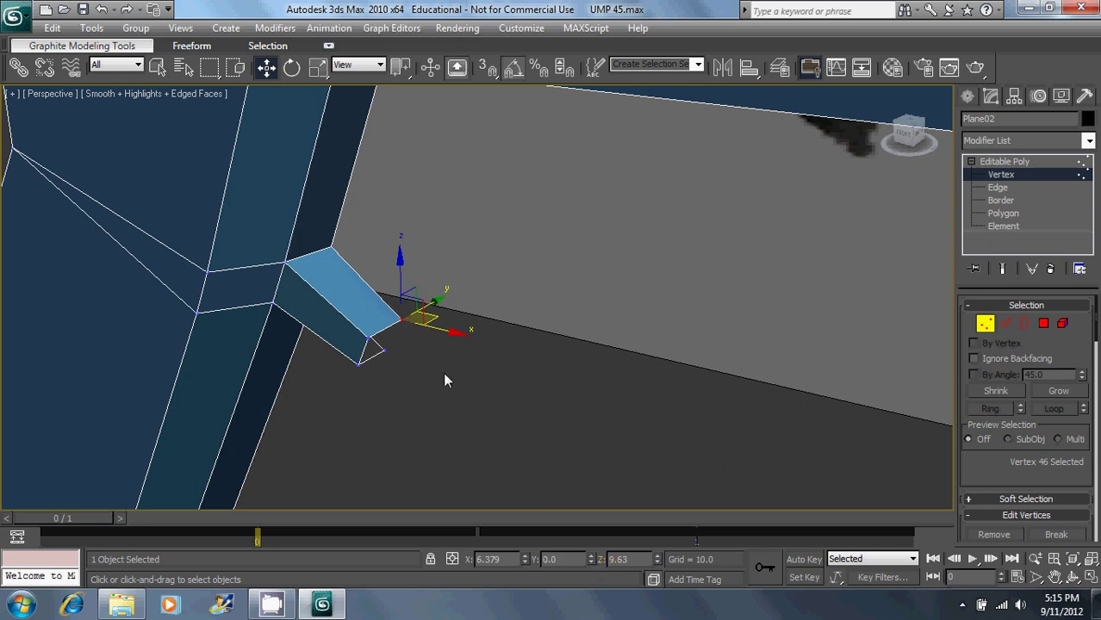
{"action": "left_click", "coordinate": [384, 349]}
{"action": "right_click", "coordinate": [591, 559]}
{"action": "left_click", "coordinate": [525, 331]}
Step: Move the trigger guard section's four end vertices farther along the guard outline in the Front view
{"action": "middle_click_drag", "start_coordinate": [525, 331], "coordinate": [497, 291], "text": "alt"}
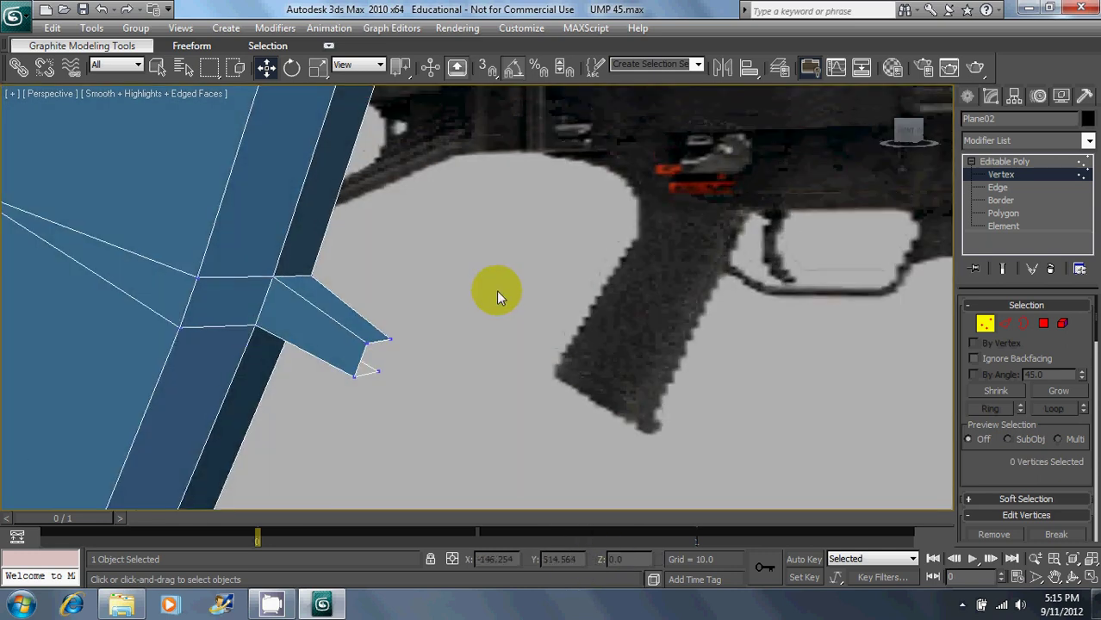
{"action": "key", "text": "f"}
{"action": "scroll", "coordinate": [491, 289], "scroll_direction": "up", "scroll_amount": 8}
{"action": "left_click_drag", "start_coordinate": [209, 227], "coordinate": [304, 319]}
{"action": "left_click_drag", "start_coordinate": [291, 267], "coordinate": [342, 292]}
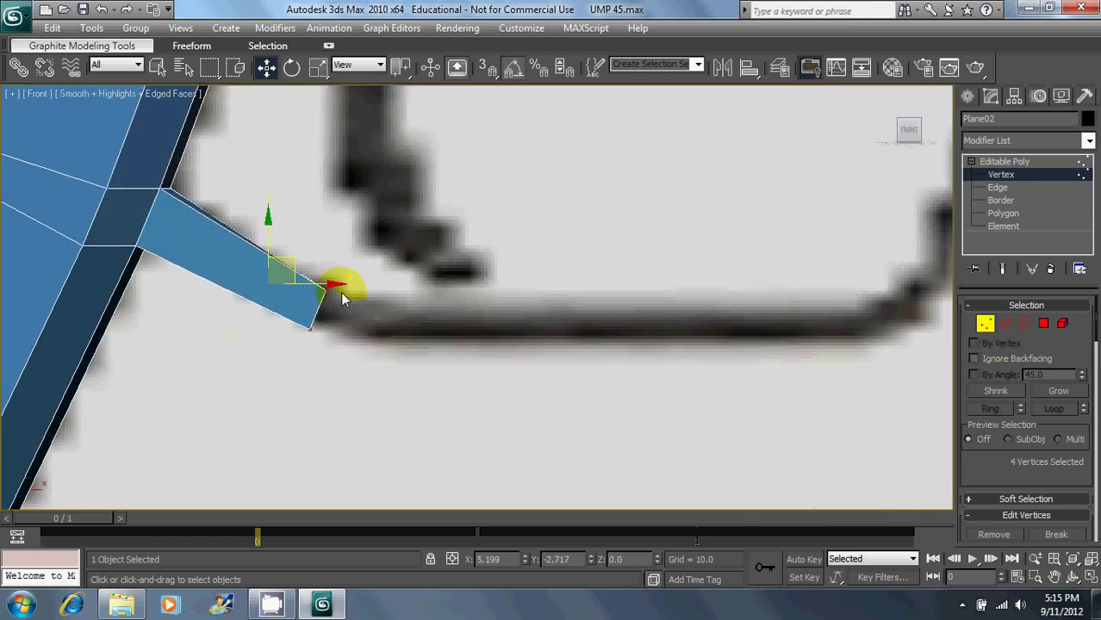
Step: Extend the trigger guard from its end edges with a short bend section and a long straight section along the guard's underside
{"action": "left_click_drag", "start_coordinate": [269, 310], "coordinate": [917, 358]}
{"action": "left_click", "coordinate": [1005, 324]}
{"action": "left_click", "coordinate": [985, 324]}
{"action": "middle_click_drag", "start_coordinate": [806, 299], "coordinate": [553, 362]}
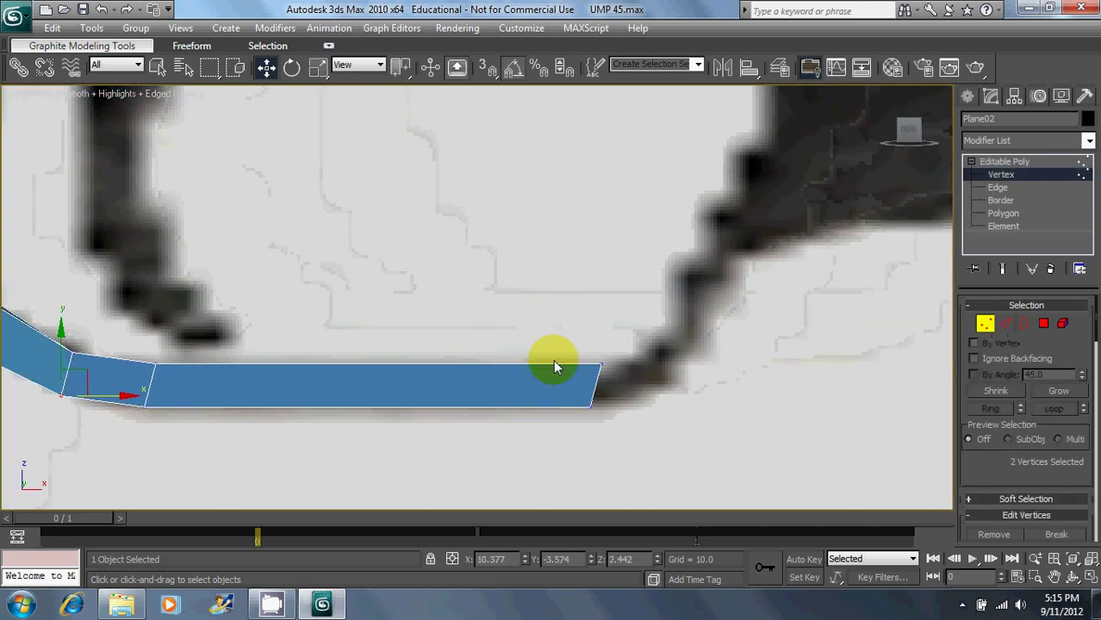
Step: Shift the straight section's lower end vertices forward in X and extrude the end edges upward along the guard's front curve
{"action": "left_click_drag", "start_coordinate": [564, 394], "coordinate": [682, 410]}
{"action": "left_click", "coordinate": [1008, 324]}
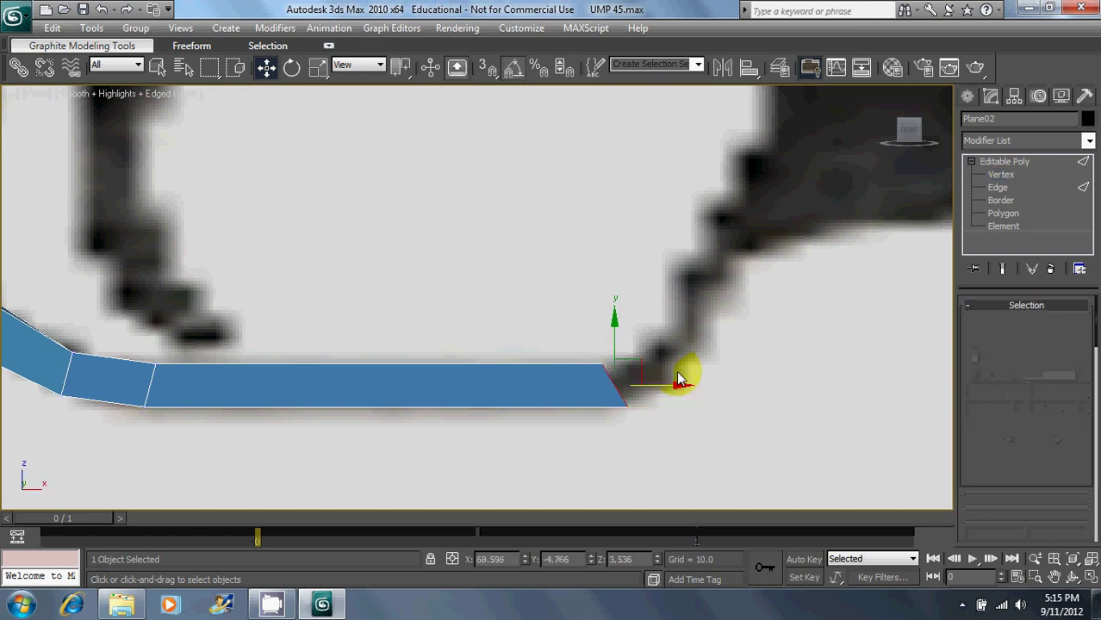
{"action": "left_click_drag", "start_coordinate": [642, 369], "coordinate": [760, 209], "text": "shift"}
{"action": "left_click", "coordinate": [984, 324]}
{"action": "left_click", "coordinate": [1005, 324]}
{"action": "middle_click_drag", "start_coordinate": [771, 221], "coordinate": [583, 376]}
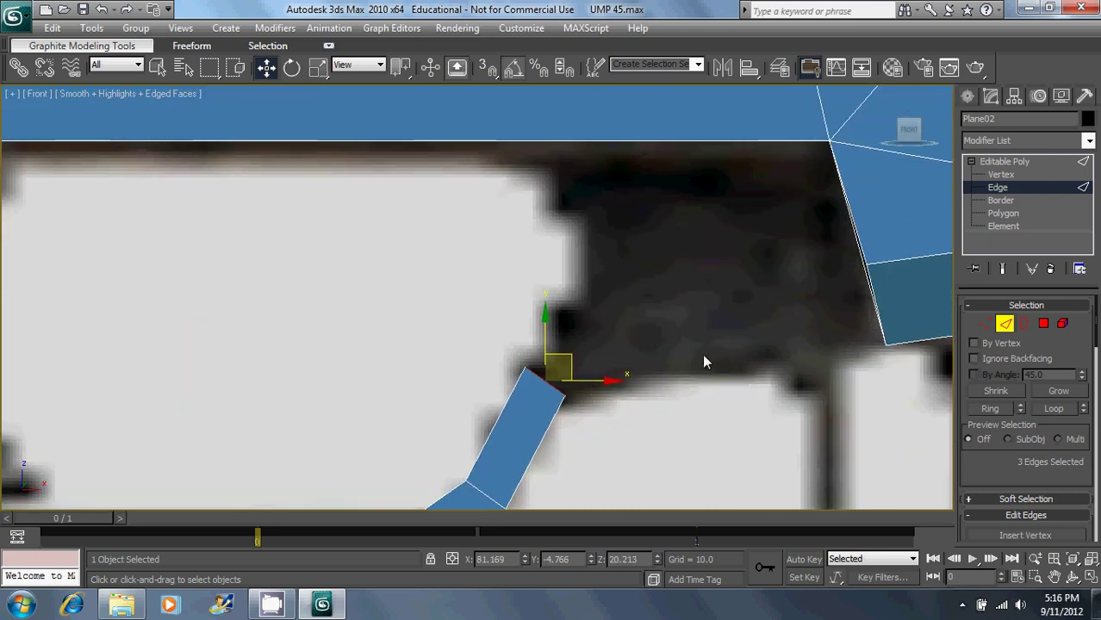
Step: Move the guard end's outer vertices forward in X to widen it, and extrude the end edges straight up toward the body
{"action": "left_click", "coordinate": [985, 324]}
{"action": "left_click_drag", "start_coordinate": [602, 379], "coordinate": [632, 378]}
{"action": "left_click", "coordinate": [1005, 324]}
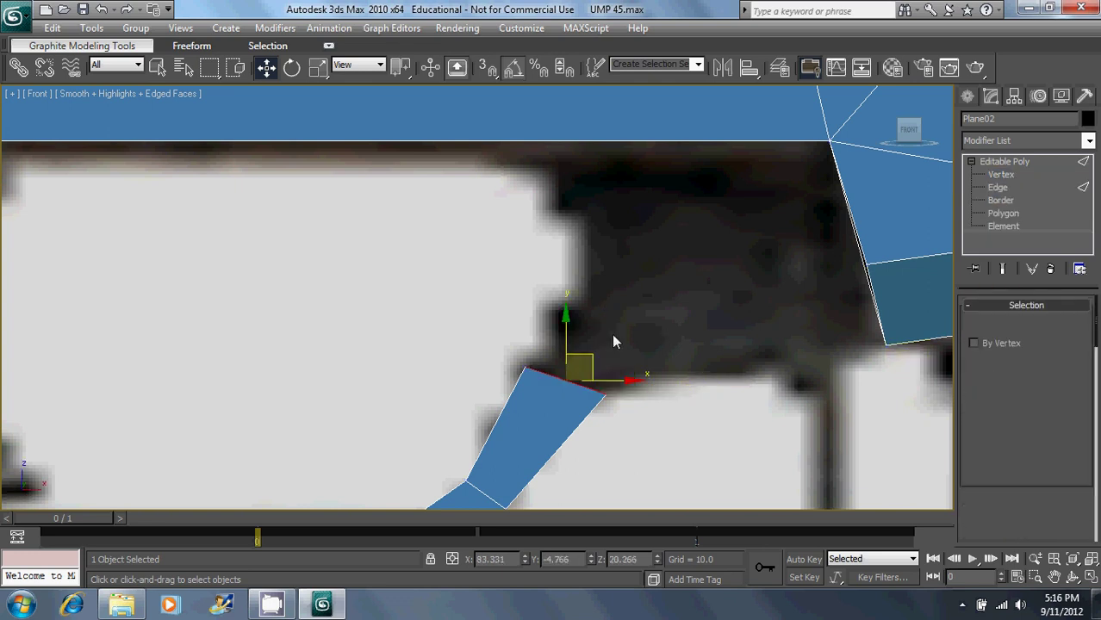
{"action": "left_click_drag", "start_coordinate": [569, 321], "coordinate": [560, 192], "text": "shift"}
{"action": "middle_click_drag", "start_coordinate": [689, 186], "coordinate": [666, 231]}
{"action": "right_click", "coordinate": [832, 224]}
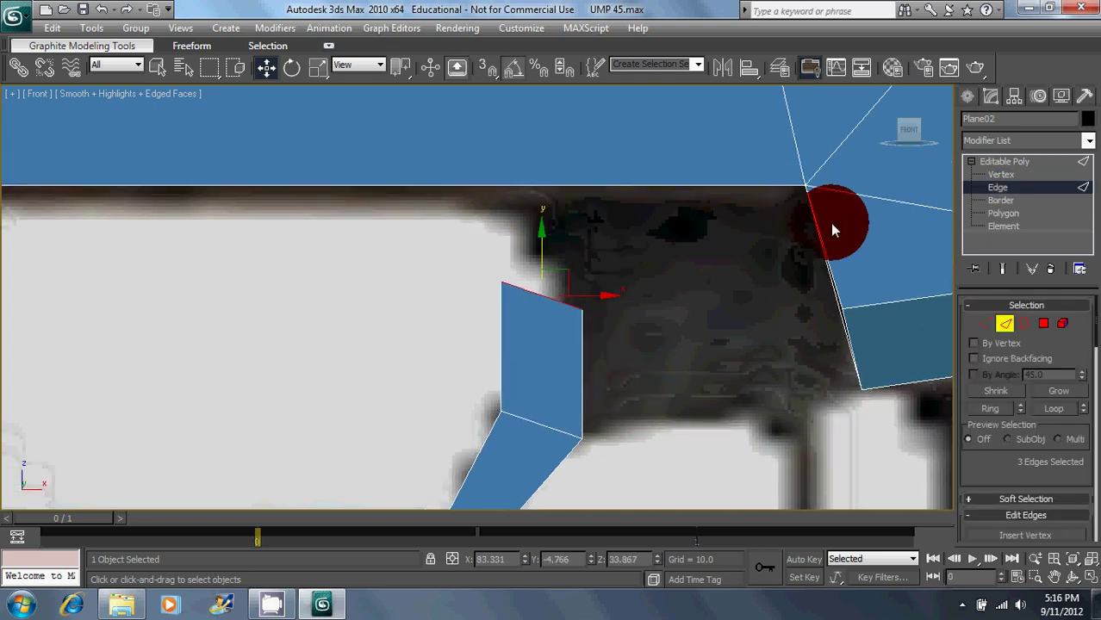
Step: Match the Z of the guard end's upper rear vertices to the vertex at the body's lower front corner
{"action": "left_click_drag", "start_coordinate": [832, 225], "coordinate": [782, 163]}
{"action": "left_click", "coordinate": [985, 327]}
{"action": "left_click_drag", "start_coordinate": [828, 214], "coordinate": [777, 162]}
{"action": "left_click_drag", "start_coordinate": [478, 254], "coordinate": [536, 301]}
{"action": "key", "text": "ctrl+v"}
{"action": "left_click", "coordinate": [670, 342]}
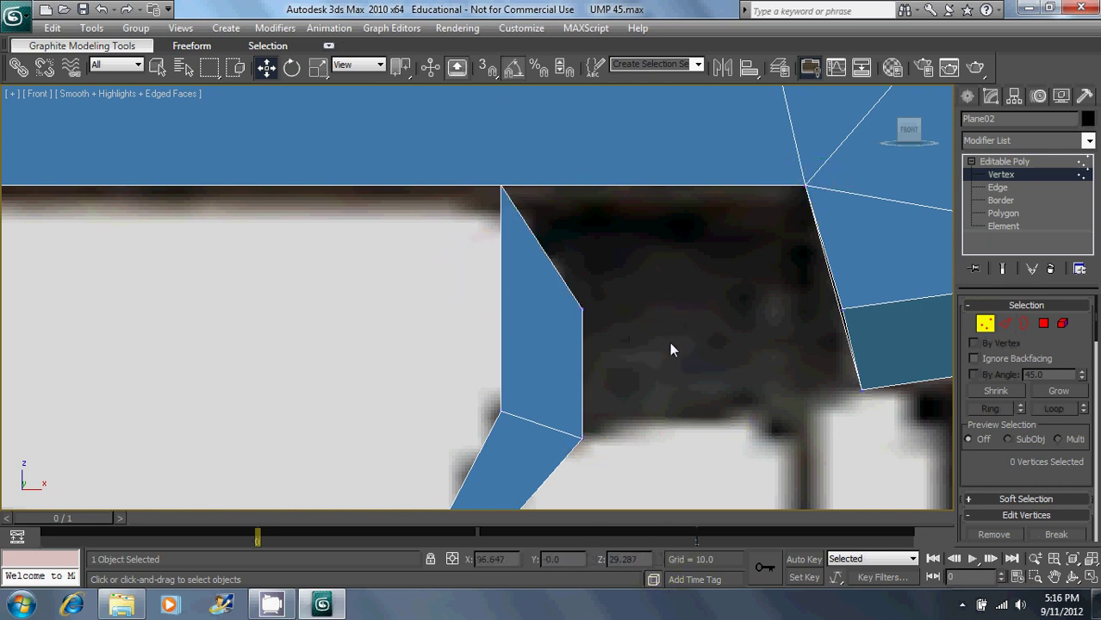
Step: Move the guard end's upper front vertices forward and set them and the lower front vertices to Z 23.953, copied from the front section's bottom corner
{"action": "left_click_drag", "start_coordinate": [835, 376], "coordinate": [887, 417]}
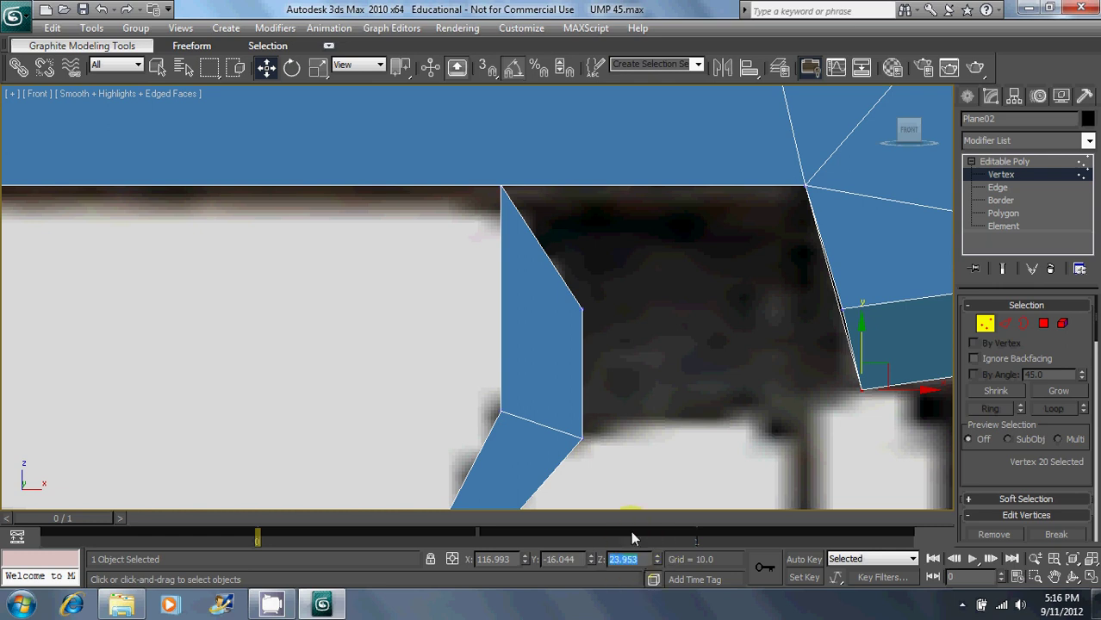
{"action": "left_click_drag", "start_coordinate": [594, 260], "coordinate": [539, 367]}
{"action": "left_click_drag", "start_coordinate": [608, 303], "coordinate": [691, 343]}
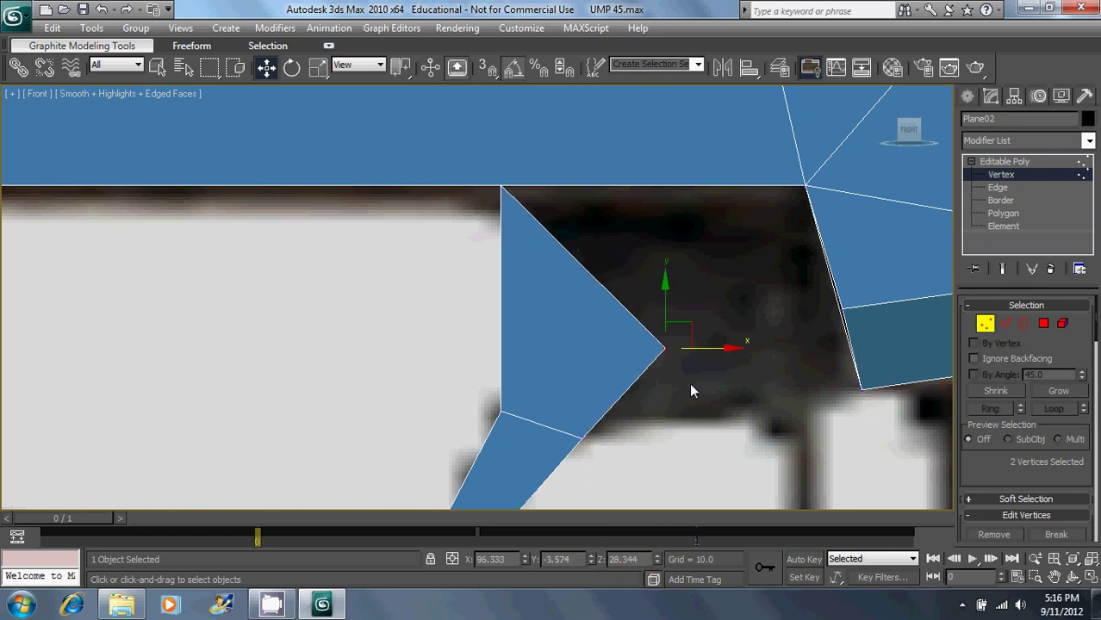
{"action": "left_click", "coordinate": [726, 448]}
{"action": "left_click_drag", "start_coordinate": [568, 429], "coordinate": [591, 486]}
{"action": "double_click", "coordinate": [634, 565]}
{"action": "type", "text": "23.953"}
{"action": "left_click", "coordinate": [696, 496]}
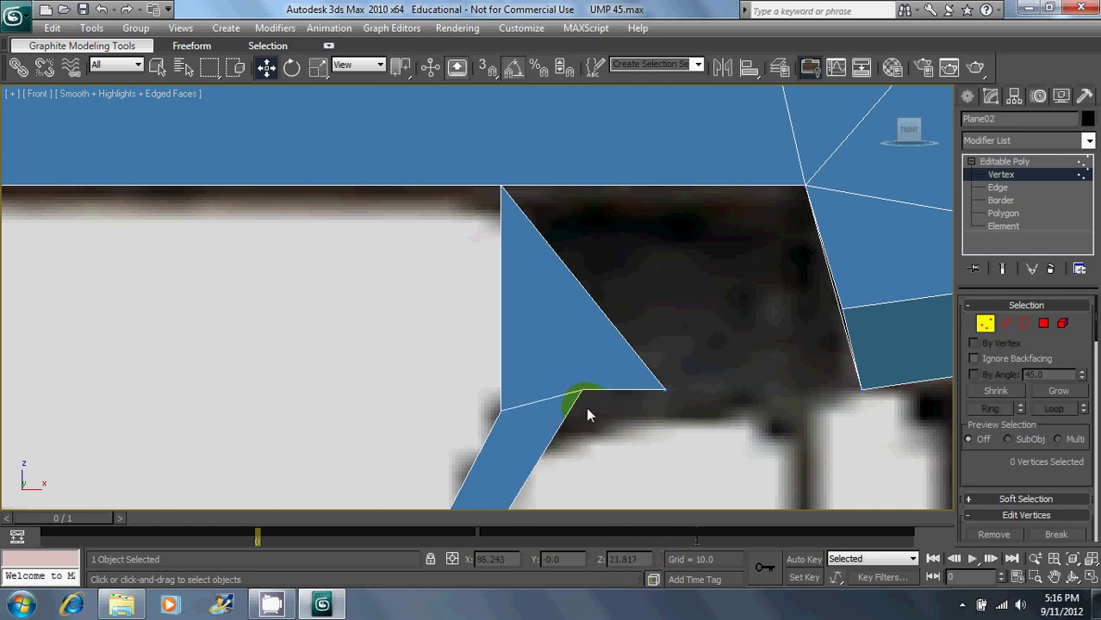
Step: Set the rear bend vertices of the guard's front end to Z 23.953 and raise them slightly above that height
{"action": "left_click_drag", "start_coordinate": [463, 384], "coordinate": [532, 432]}
{"action": "type", "text": "23.953"}
{"action": "left_click", "coordinate": [636, 467]}
{"action": "left_click_drag", "start_coordinate": [564, 380], "coordinate": [600, 400]}
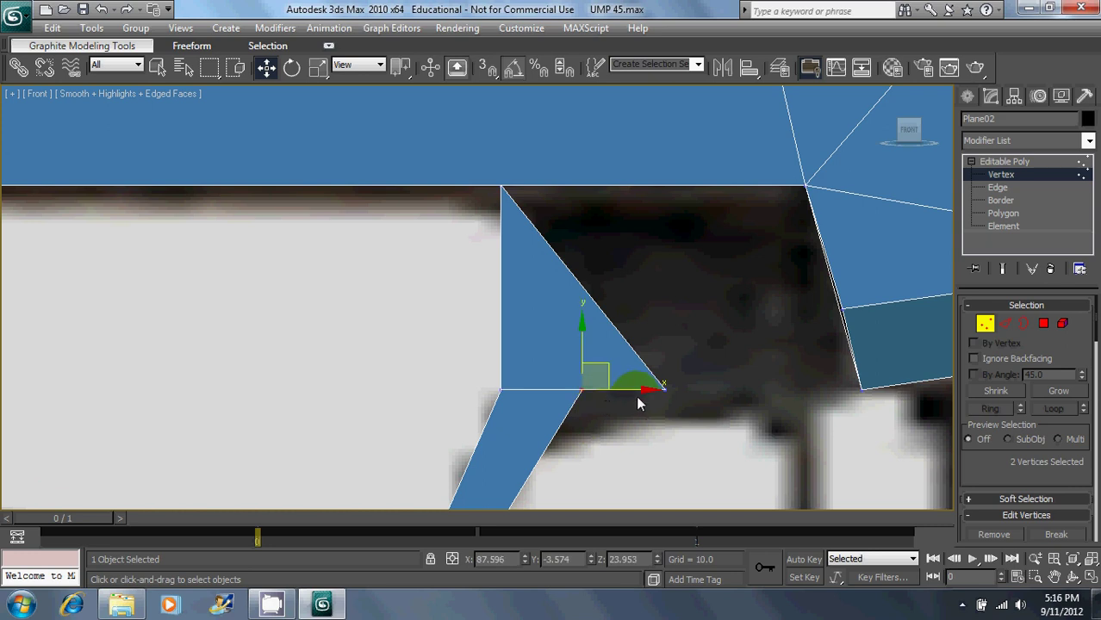
{"action": "left_click", "coordinate": [612, 380]}
{"action": "left_click_drag", "start_coordinate": [479, 384], "coordinate": [501, 305]}
{"action": "key", "text": "ctrl+z"}
Step: Set the X of the guard end's foremost vertices to 116.993, copied from the front section's bottom corner vertex
{"action": "left_click_drag", "start_coordinate": [672, 397], "coordinate": [655, 403]}
{"action": "left_click_drag", "start_coordinate": [874, 404], "coordinate": [847, 365]}
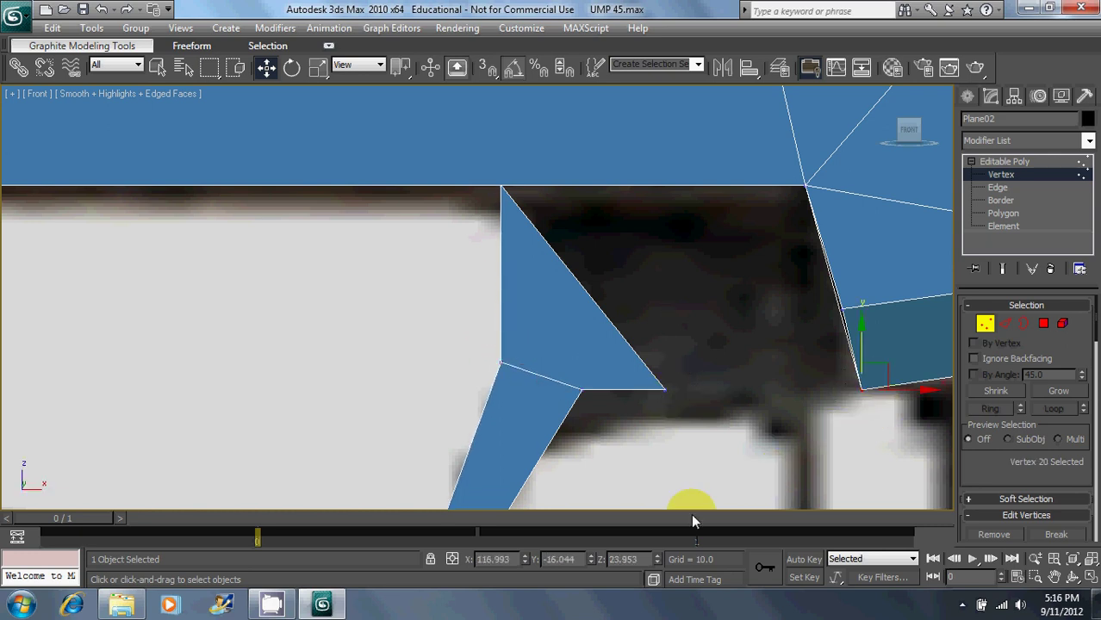
{"action": "double_click", "coordinate": [507, 561]}
{"action": "key", "text": "ctrl+c"}
{"action": "left_click_drag", "start_coordinate": [699, 381], "coordinate": [636, 431]}
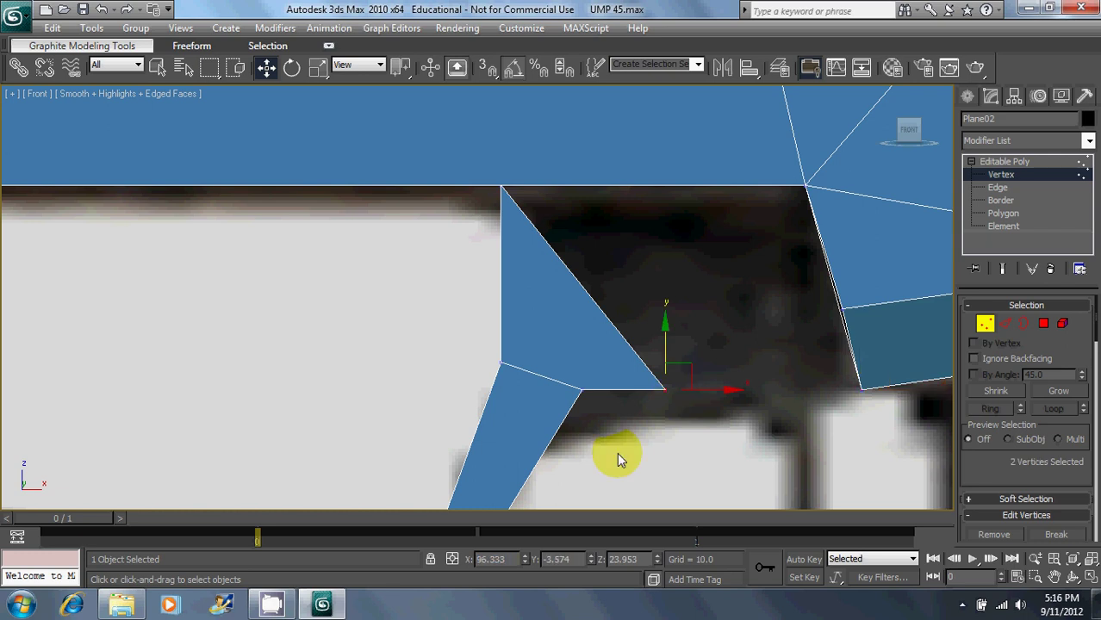
{"action": "key", "text": "ctrl+v"}
{"action": "left_click", "coordinate": [754, 491]}
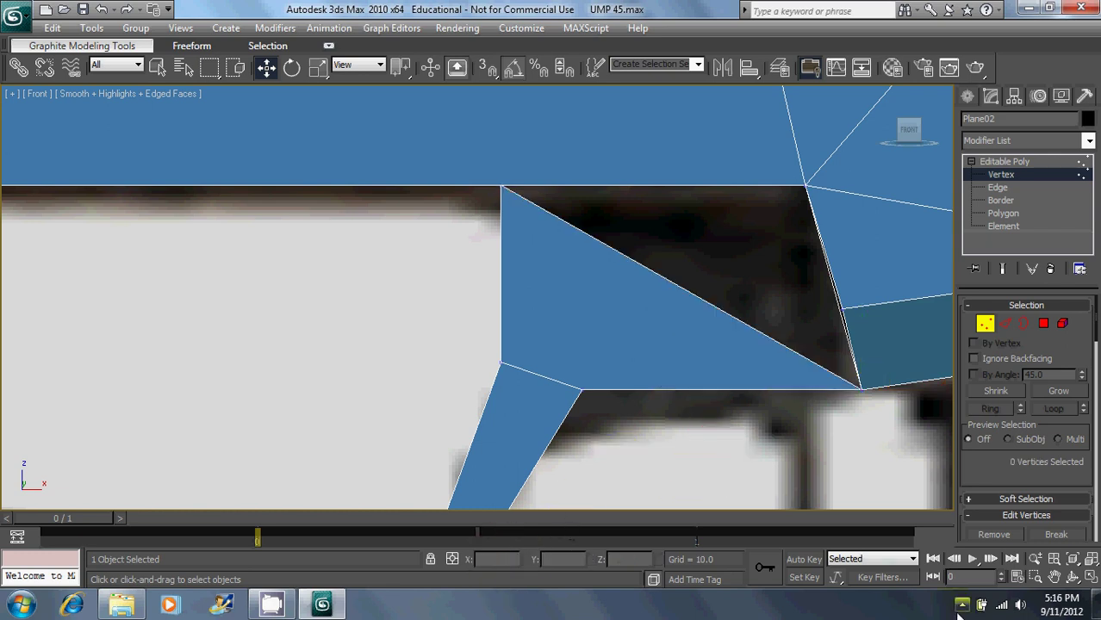
{"action": "left_click", "coordinate": [961, 605]}
{"action": "left_click", "coordinate": [921, 496]}
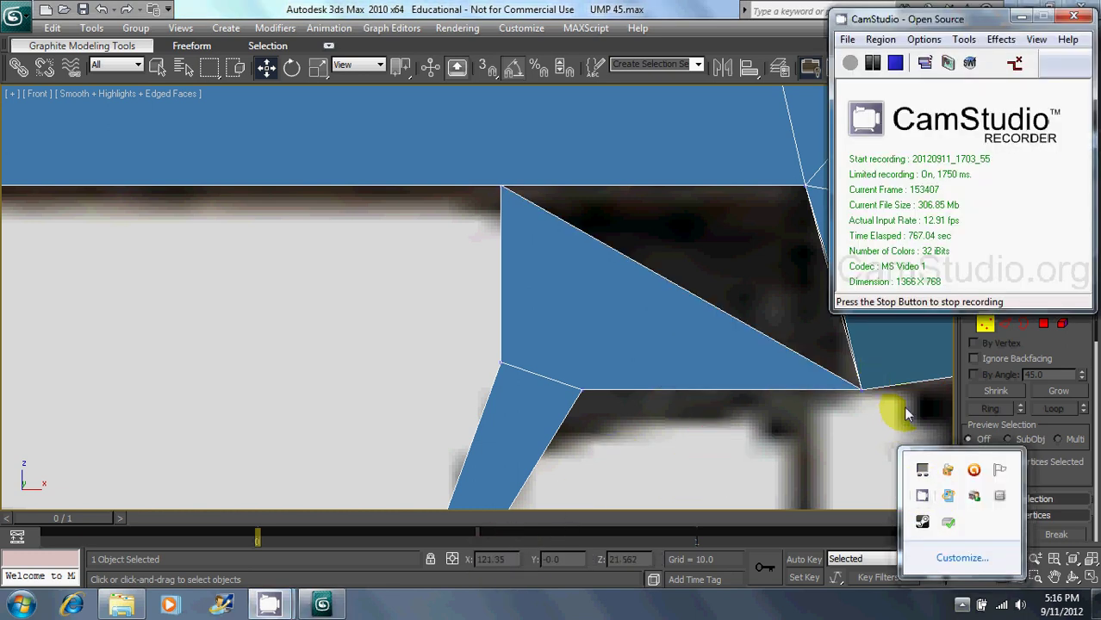
{"action": "left_click", "coordinate": [1026, 19]}
Step: Insert a vertex at about the middle of the diagonal edge on the block ahead of the trigger guard
{"action": "middle_click_drag", "start_coordinate": [736, 325], "coordinate": [582, 337]}
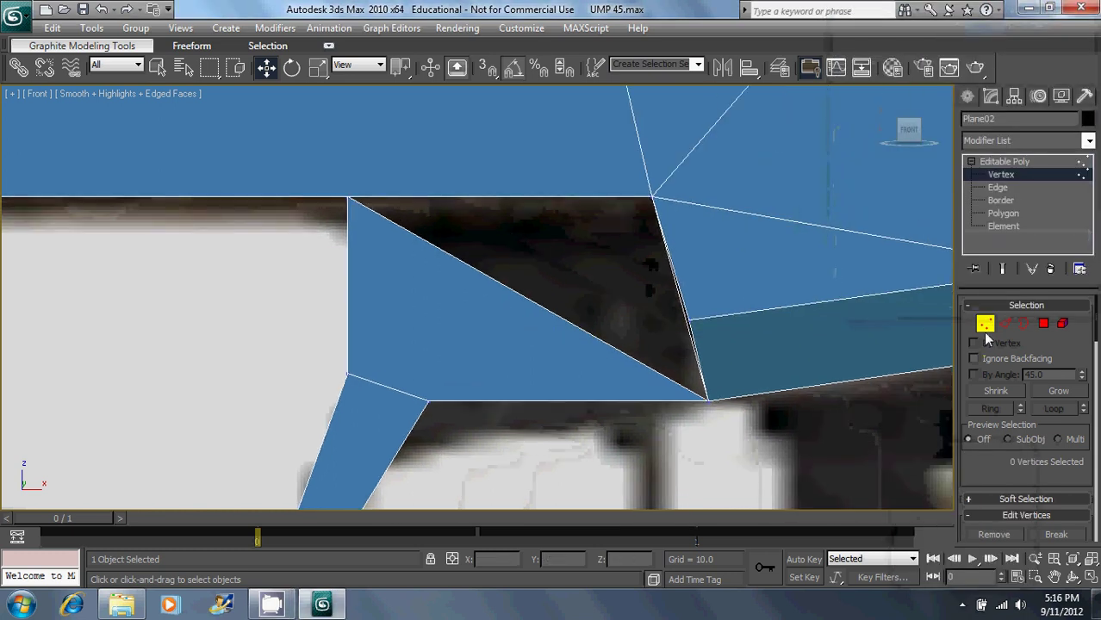
{"action": "left_click", "coordinate": [1005, 324]}
{"action": "left_click_drag", "start_coordinate": [1070, 339], "coordinate": [1073, 235]}
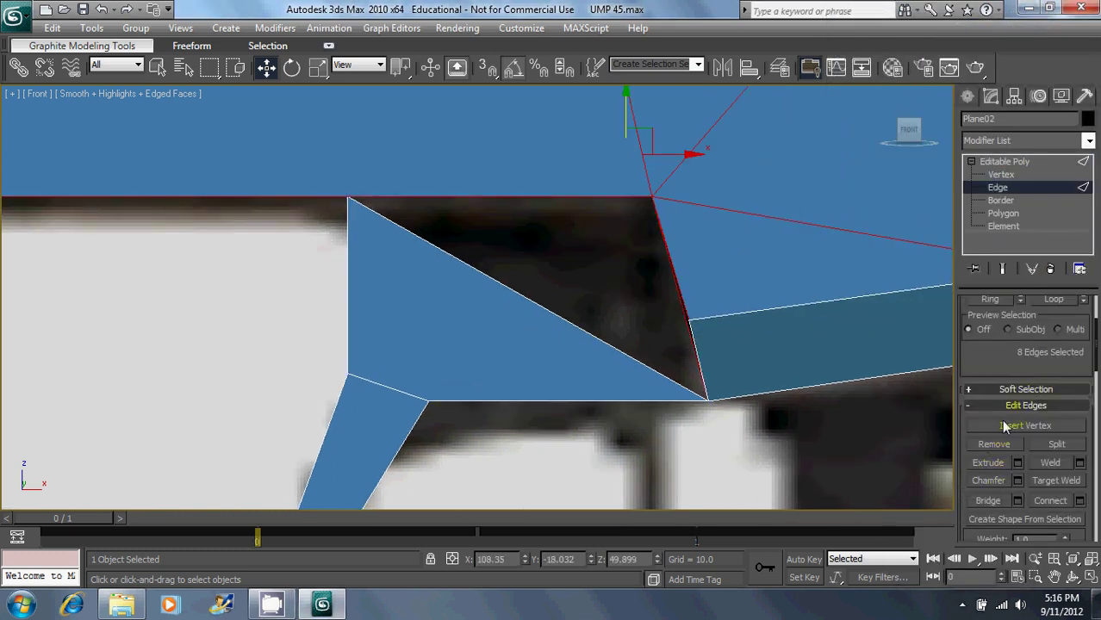
{"action": "left_click", "coordinate": [1003, 423]}
{"action": "left_click", "coordinate": [579, 332]}
{"action": "right_click", "coordinate": [620, 285]}
{"action": "middle_click_drag", "start_coordinate": [620, 285], "coordinate": [613, 301]}
Step: In the Perspective view, connect the inserted vertex to the block's lower rear vertex where the guard joins
{"action": "key", "text": "p"}
{"action": "middle_click_drag", "start_coordinate": [623, 362], "coordinate": [573, 375], "text": "alt"}
{"action": "left_click", "coordinate": [996, 178]}
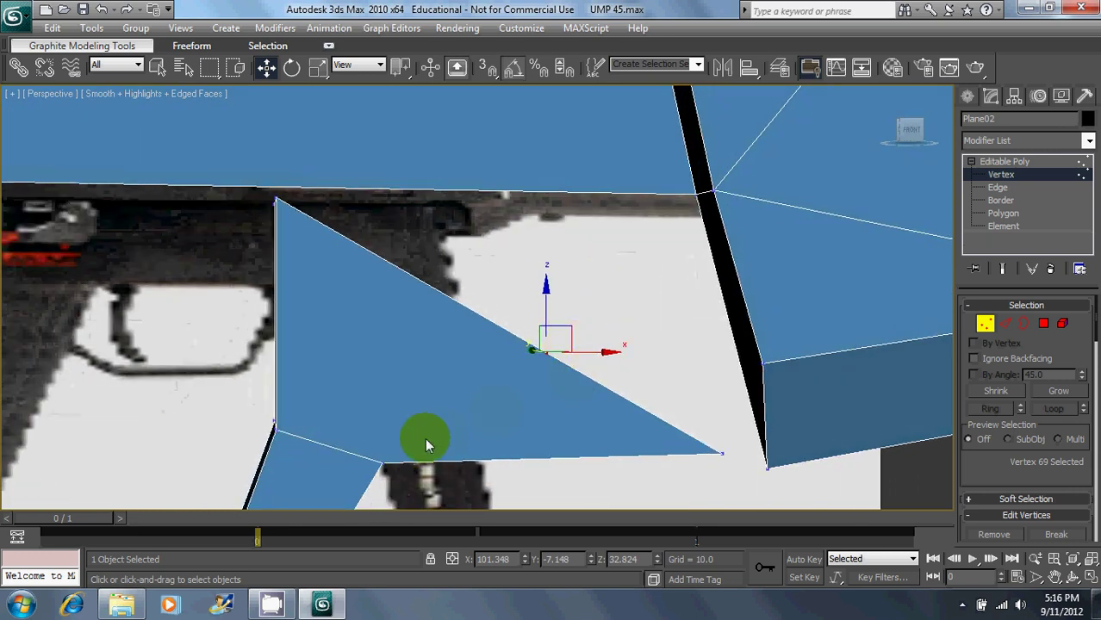
{"action": "left_click", "coordinate": [383, 463], "text": "ctrl"}
{"action": "scroll", "coordinate": [997, 368], "scroll_direction": "down", "scroll_amount": 3}
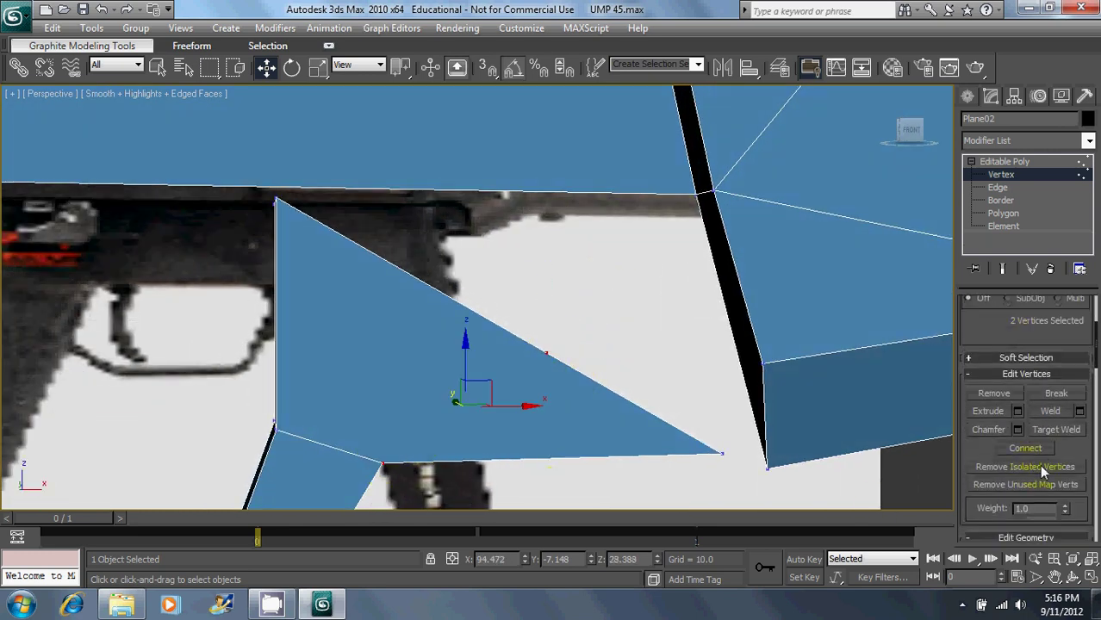
{"action": "left_click", "coordinate": [1029, 448]}
{"action": "left_click", "coordinate": [581, 350]}
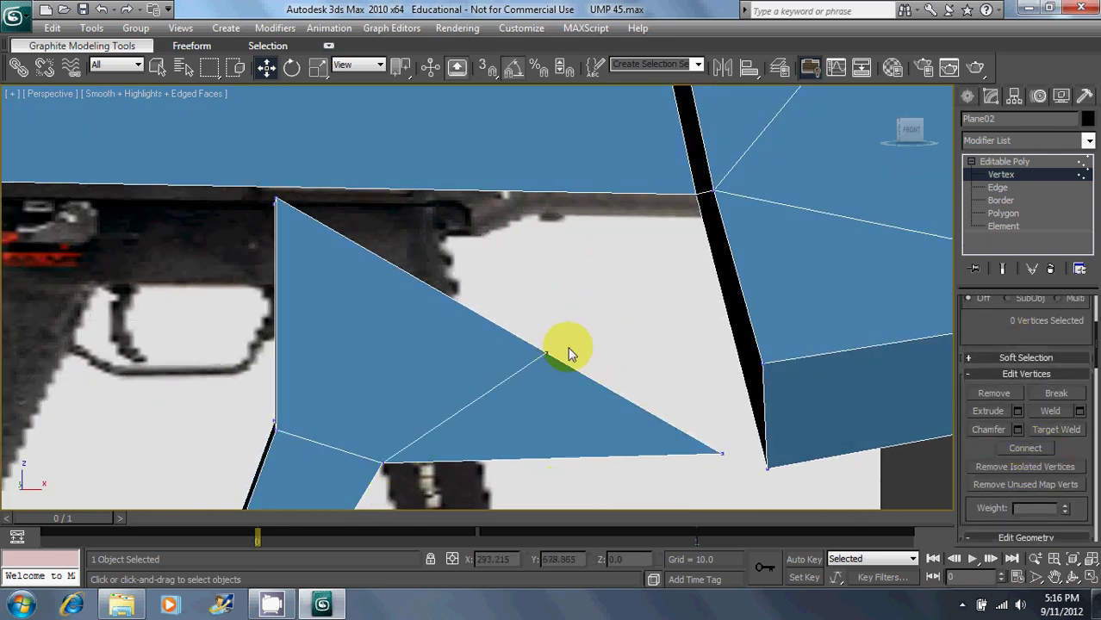
Step: Set the inserted vertex's Z to 45.458, copied from the vertex at the body's lower front corner
{"action": "left_click", "coordinate": [698, 197]}
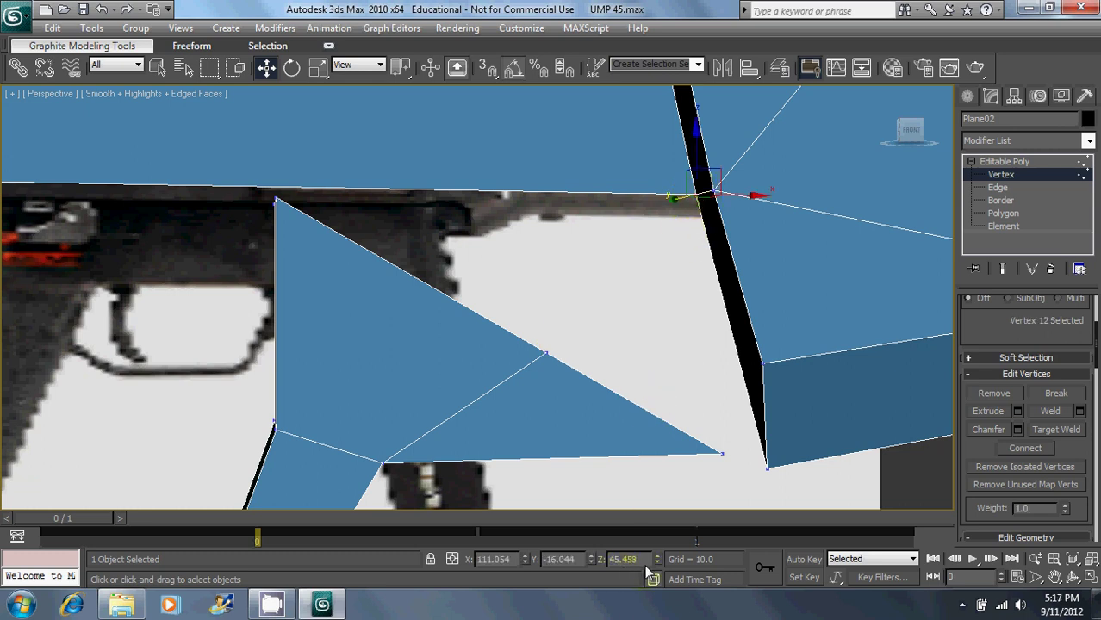
{"action": "left_click", "coordinate": [545, 352]}
{"action": "double_click", "coordinate": [637, 558]}
{"action": "key", "text": "ctrl+v"}
{"action": "left_click", "coordinate": [658, 372]}
Step: Set the inserted vertex's X to 111.054, copied from the vertex at the body's lower front corner
{"action": "left_click", "coordinate": [696, 190]}
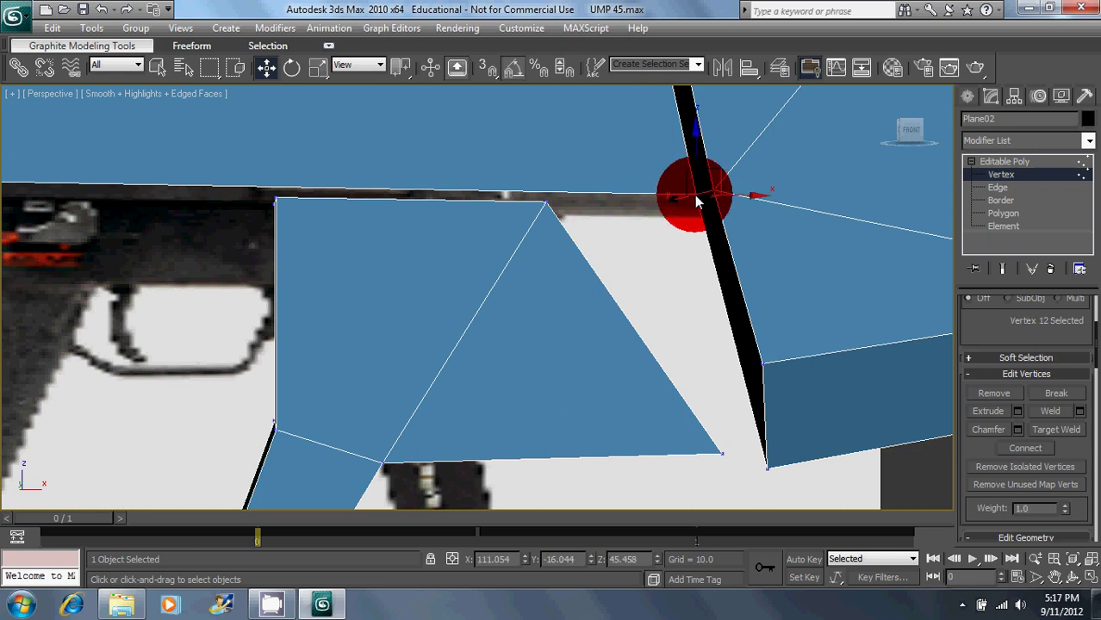
{"action": "double_click", "coordinate": [498, 560]}
{"action": "left_click", "coordinate": [553, 208]}
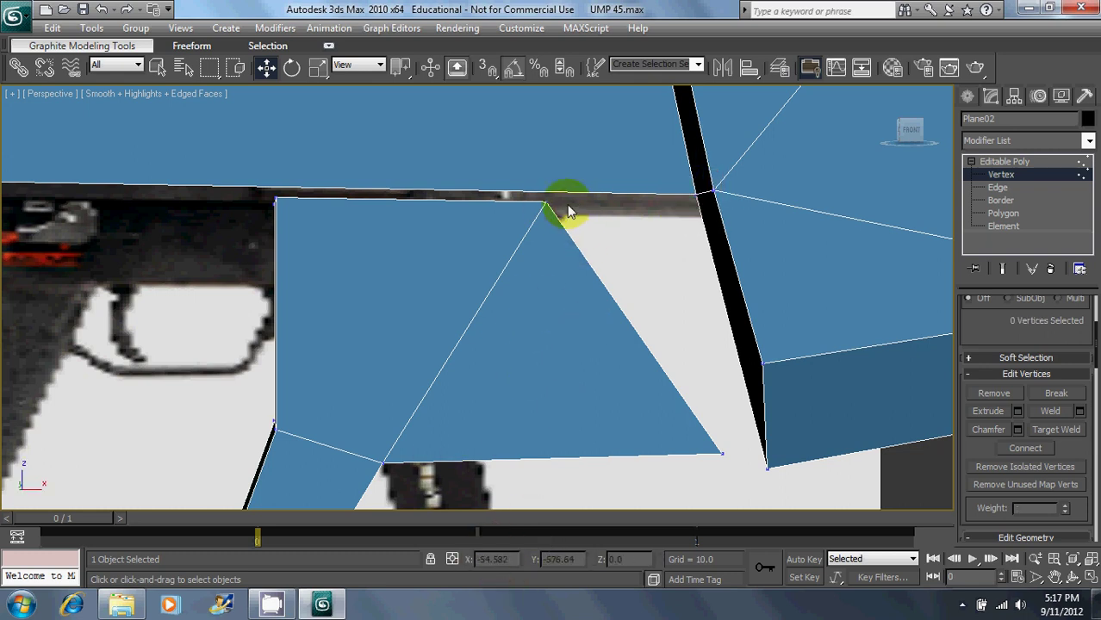
{"action": "left_click", "coordinate": [567, 210]}
{"action": "double_click", "coordinate": [495, 560]}
{"action": "key", "text": "ctrl+v"}
{"action": "key", "text": "Return"}
{"action": "left_click", "coordinate": [676, 326]}
Step: Move the block's two side polygons along Y to adjust its depth relative to the body
{"action": "middle_click_drag", "start_coordinate": [644, 331], "coordinate": [646, 301]}
{"action": "scroll", "coordinate": [627, 314], "scroll_direction": "down", "scroll_amount": 3}
{"action": "left_click", "coordinate": [999, 216]}
{"action": "left_click", "coordinate": [545, 327]}
{"action": "left_click", "coordinate": [537, 298], "text": "ctrl"}
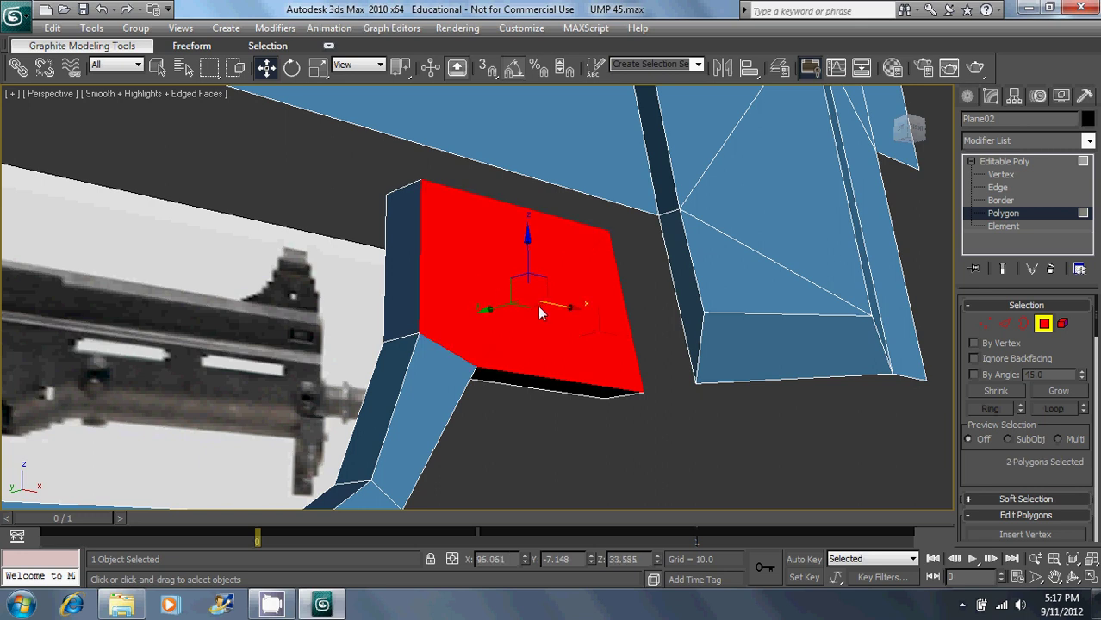
{"action": "middle_click_drag", "start_coordinate": [539, 305], "coordinate": [492, 315], "text": "alt"}
{"action": "left_click_drag", "start_coordinate": [486, 317], "coordinate": [524, 318]}
{"action": "middle_click_drag", "start_coordinate": [524, 318], "coordinate": [559, 298], "text": "alt"}
{"action": "left_click_drag", "start_coordinate": [534, 313], "coordinate": [542, 316]}
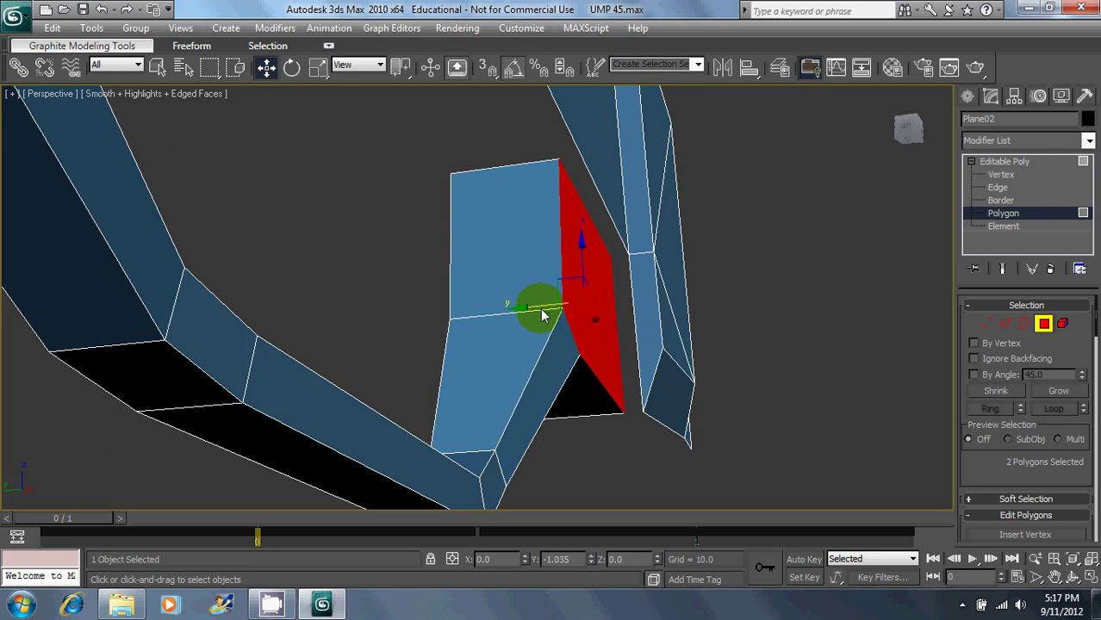
{"action": "left_click", "coordinate": [348, 284]}
Step: Connect the top and bottom edges of the body's long side panel and move the new edge forward toward the block's rear corner
{"action": "middle_click_drag", "start_coordinate": [633, 297], "coordinate": [662, 323], "text": "alt"}
{"action": "scroll", "coordinate": [581, 289], "scroll_direction": "down", "scroll_amount": 2}
{"action": "left_click", "coordinate": [1002, 324]}
{"action": "left_click", "coordinate": [321, 154]}
{"action": "left_click", "coordinate": [319, 305], "text": "ctrl"}
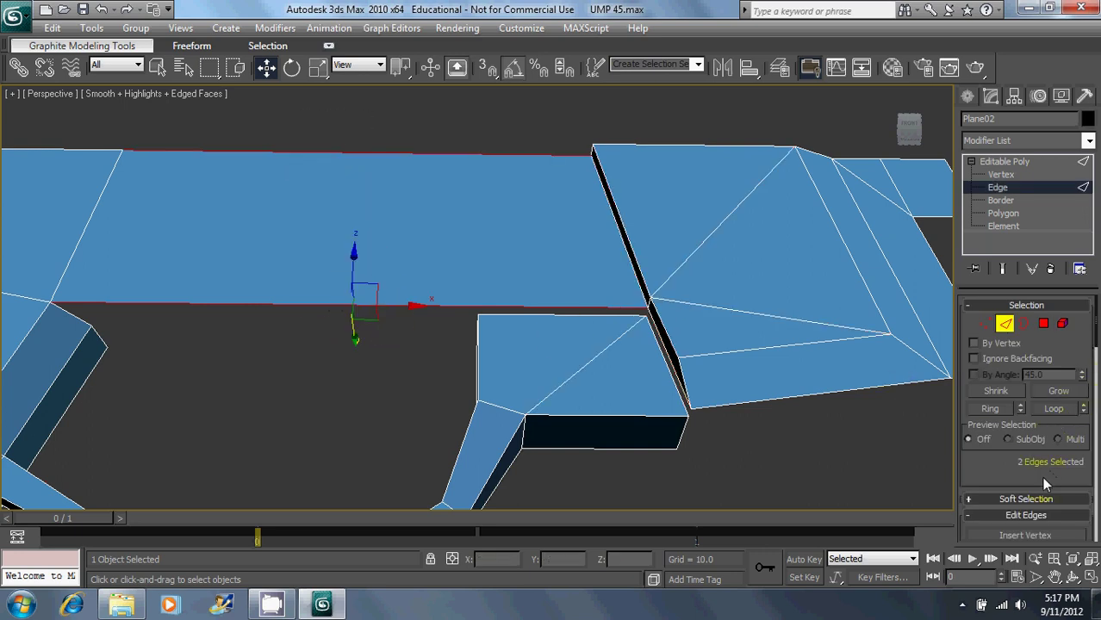
{"action": "left_click_drag", "start_coordinate": [1042, 479], "coordinate": [1049, 339]}
{"action": "left_click", "coordinate": [424, 251]}
{"action": "left_click_drag", "start_coordinate": [419, 229], "coordinate": [522, 235]}
Step: Set the X of the new edge's lower and upper vertices to 79.065, copied from the block's upper rear corner
{"action": "left_click", "coordinate": [1001, 174]}
{"action": "left_click", "coordinate": [480, 318]}
{"action": "left_click", "coordinate": [463, 304]}
{"action": "double_click", "coordinate": [495, 559]}
{"action": "key", "text": "ctrl+v"}
{"action": "left_click_drag", "start_coordinate": [433, 143], "coordinate": [469, 172]}
{"action": "key", "text": "ctrl+v"}
{"action": "key", "text": "Return"}
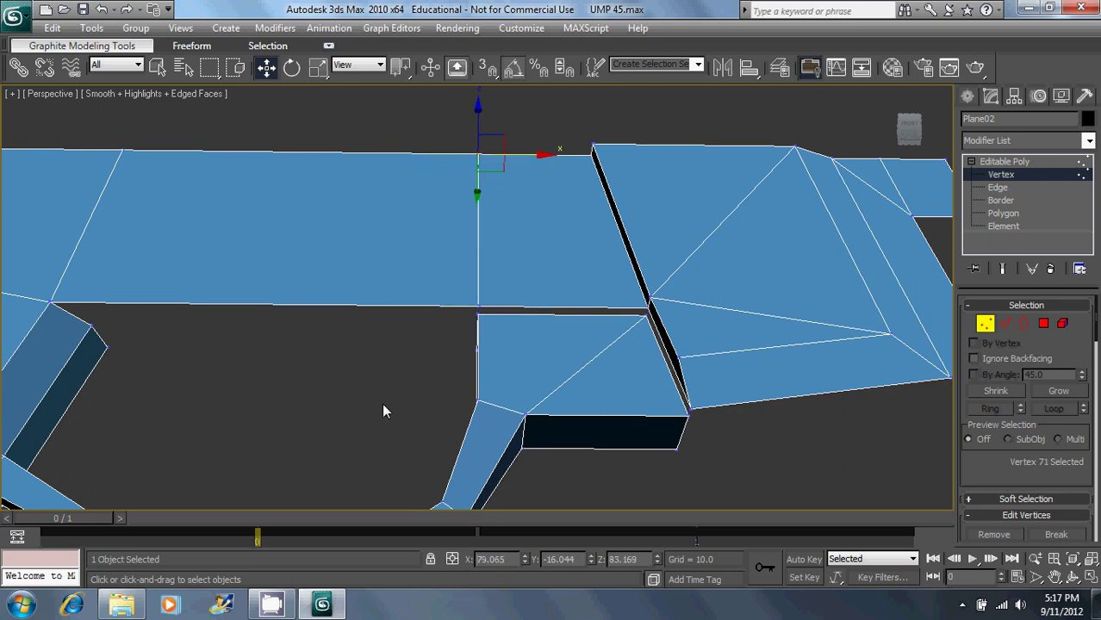
Step: Create a polygon closing the gap between the block's top edge and the body's lower edge
{"action": "middle_click_drag", "start_coordinate": [494, 349], "coordinate": [455, 337]}
{"action": "left_click", "coordinate": [1045, 325]}
{"action": "scroll", "coordinate": [1066, 349], "scroll_direction": "down", "scroll_amount": 3}
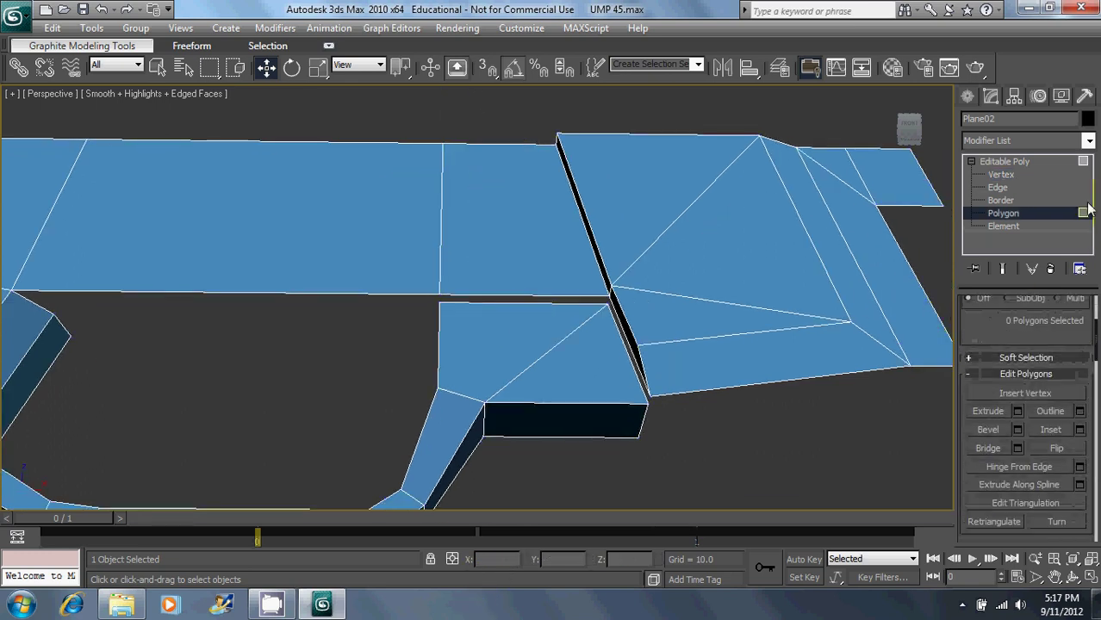
{"action": "left_click_drag", "start_coordinate": [1052, 340], "coordinate": [1043, 172]}
{"action": "left_click", "coordinate": [993, 481]}
{"action": "middle_click_drag", "start_coordinate": [416, 352], "coordinate": [448, 293], "text": "alt"}
{"action": "scroll", "coordinate": [639, 325], "scroll_direction": "up", "scroll_amount": 3}
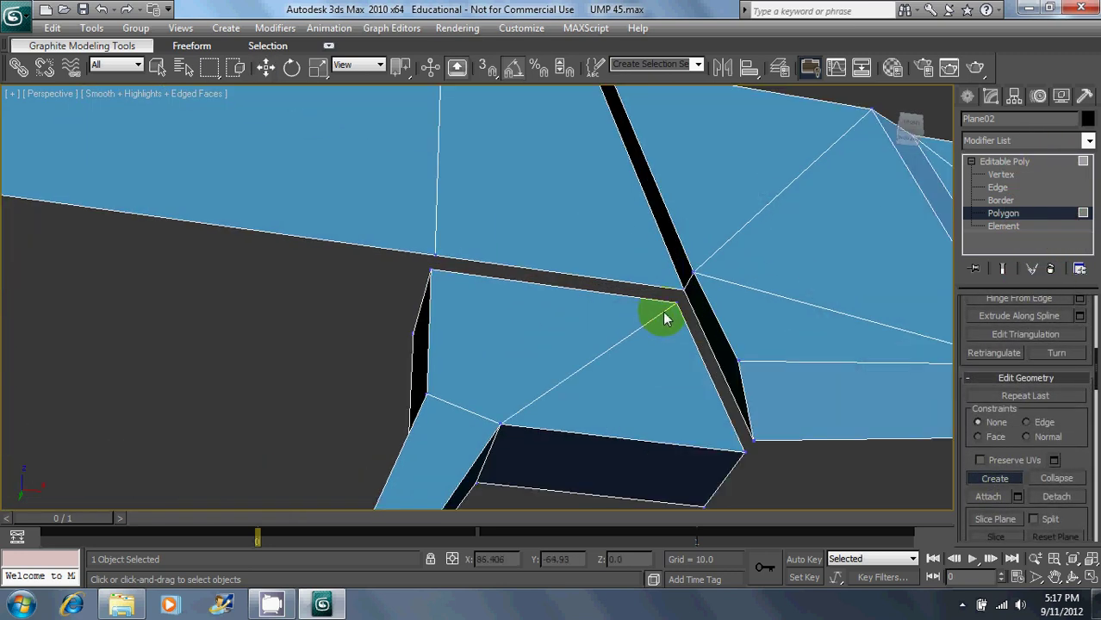
{"action": "left_click", "coordinate": [676, 303]}
{"action": "left_click", "coordinate": [683, 291]}
{"action": "left_click", "coordinate": [432, 259]}
Step: Create a polygon closing the gap between the block's slanted front edge and the front section
{"action": "left_click", "coordinate": [680, 297]}
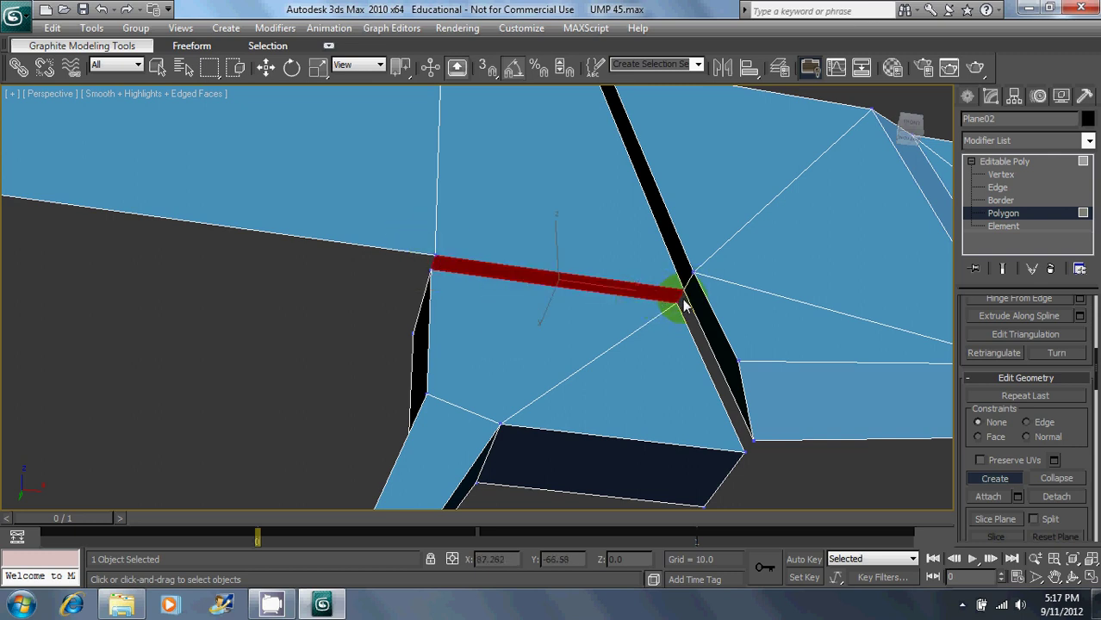
{"action": "left_click", "coordinate": [753, 441]}
{"action": "double_click", "coordinate": [744, 452]}
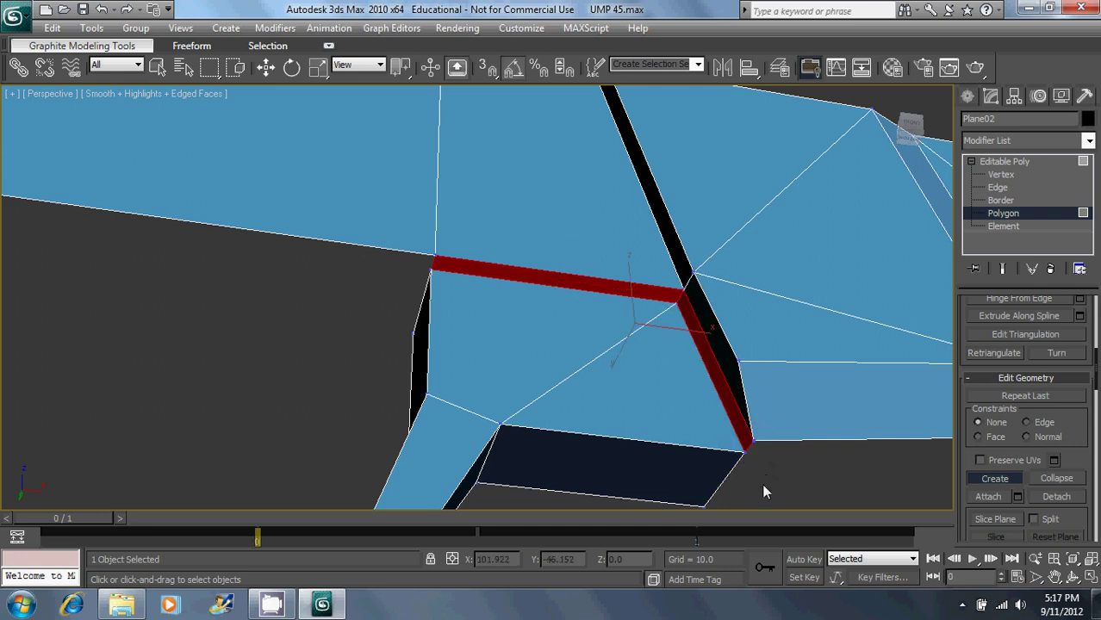
{"action": "left_click", "coordinate": [962, 605]}
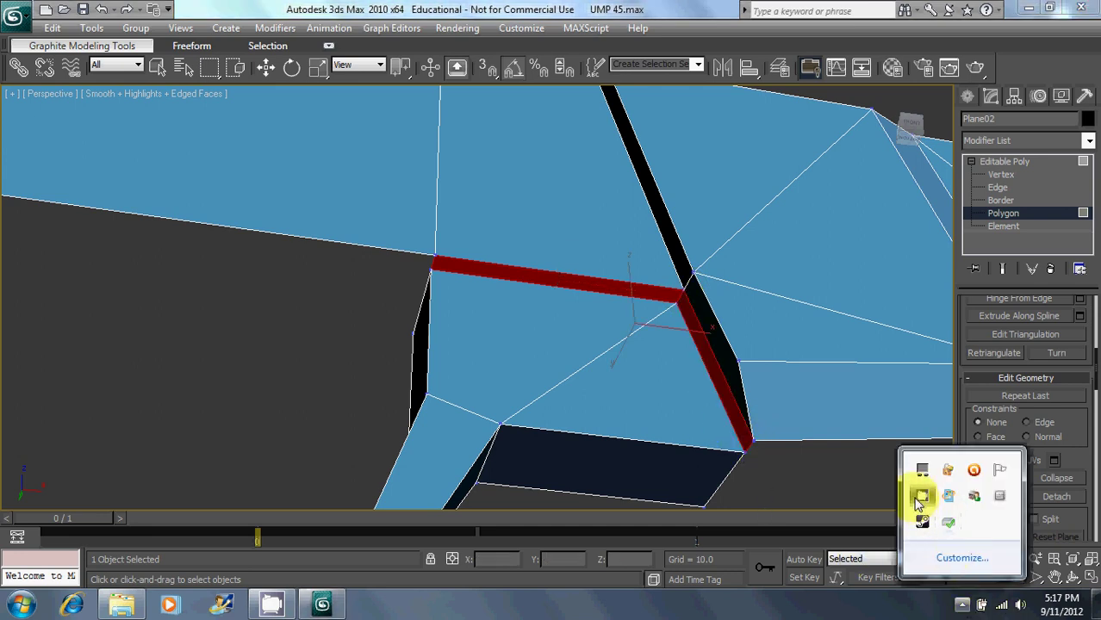
{"action": "left_click", "coordinate": [918, 497]}
{"action": "left_click", "coordinate": [1023, 17]}
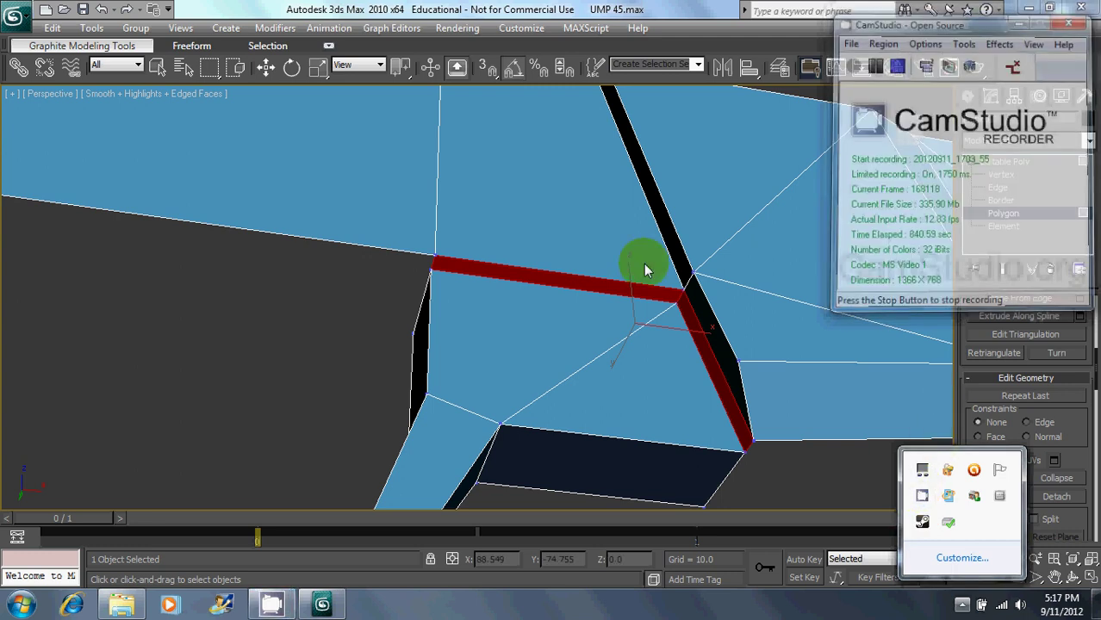
Step: Create a polygon under the body above the trigger guard opening, spanning the inner vertices from the grip to the block
{"action": "middle_click_drag", "start_coordinate": [444, 362], "coordinate": [545, 325]}
{"action": "right_click", "coordinate": [545, 325]}
{"action": "left_click", "coordinate": [331, 351]}
{"action": "scroll", "coordinate": [329, 346], "scroll_direction": "down", "scroll_amount": 3}
{"action": "middle_click_drag", "start_coordinate": [329, 346], "coordinate": [414, 290]}
{"action": "left_click_drag", "start_coordinate": [1088, 448], "coordinate": [1088, 444]}
{"action": "left_click", "coordinate": [1004, 472]}
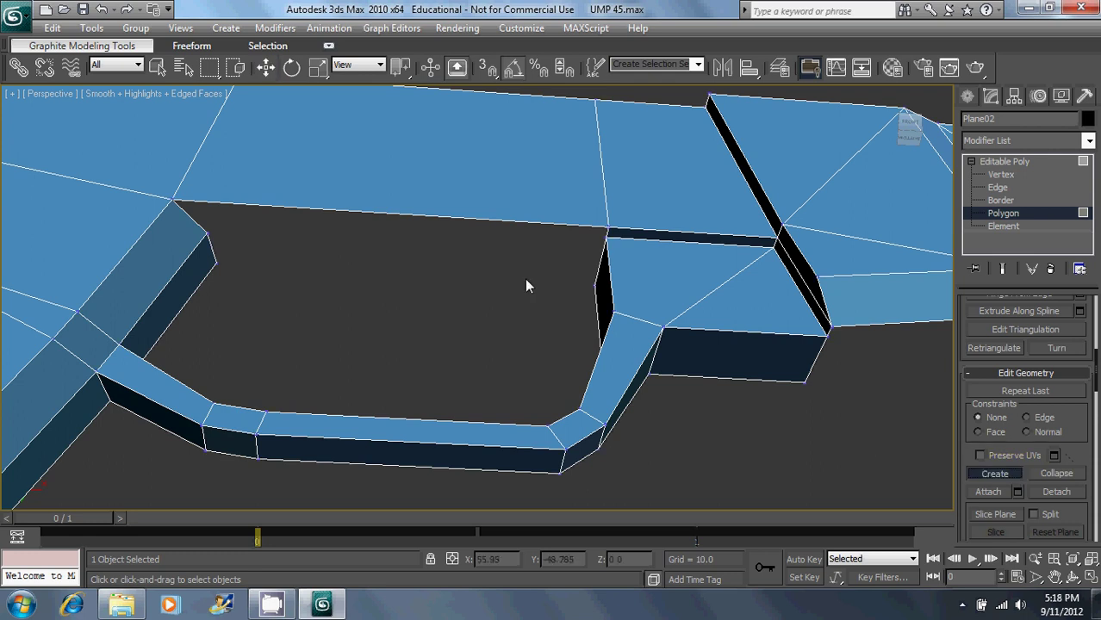
{"action": "left_click", "coordinate": [594, 288]}
{"action": "left_click", "coordinate": [216, 264]}
{"action": "left_click", "coordinate": [208, 236]}
{"action": "left_click", "coordinate": [606, 245]}
{"action": "double_click", "coordinate": [606, 242]}
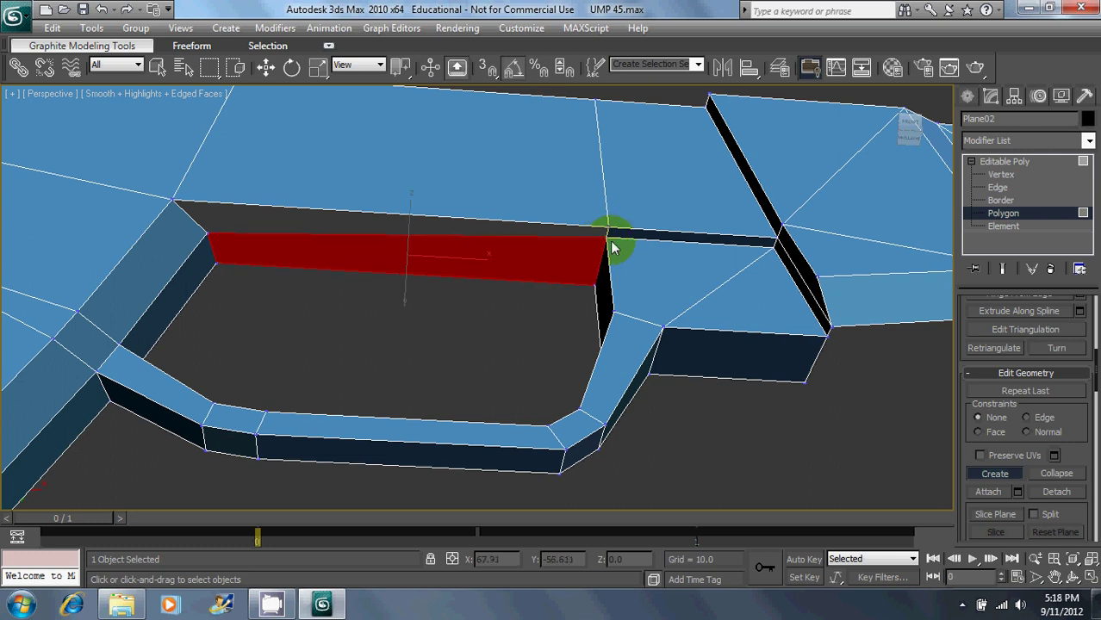
Step: Create a second polygon joining that underside strip to the body's lower side edge, and leave polygon creation
{"action": "left_click", "coordinate": [207, 234]}
{"action": "left_click", "coordinate": [171, 200]}
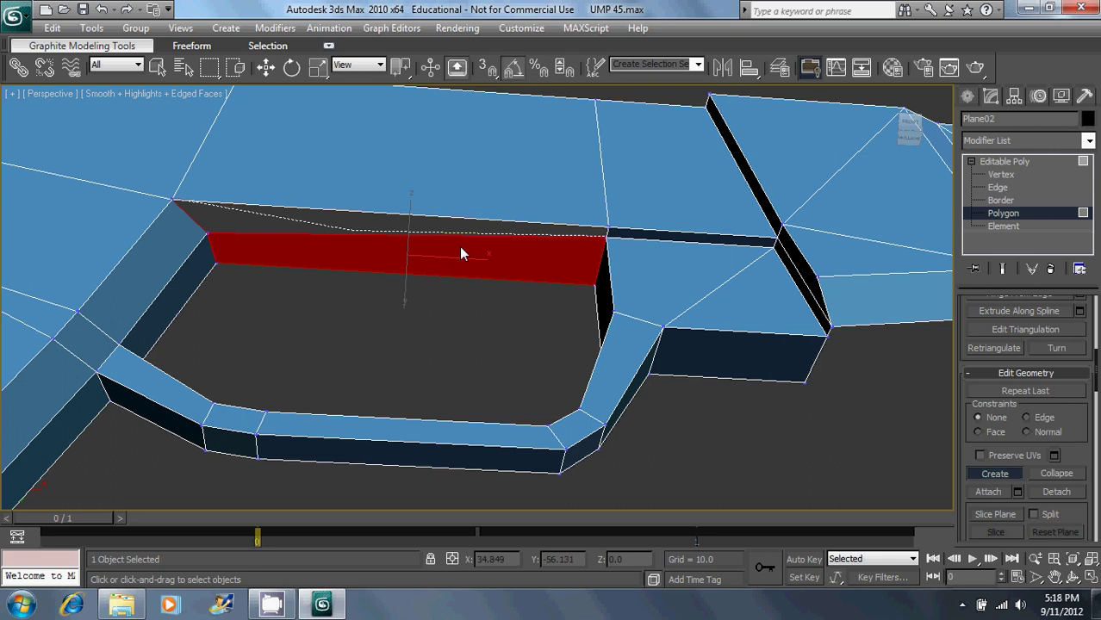
{"action": "double_click", "coordinate": [607, 228]}
{"action": "right_click", "coordinate": [692, 341]}
{"action": "left_click", "coordinate": [756, 430]}
Step: Save the weapon scene under its current file name
{"action": "middle_click_drag", "start_coordinate": [756, 431], "coordinate": [460, 150], "text": "alt"}
{"action": "scroll", "coordinate": [587, 350], "scroll_direction": "down", "scroll_amount": 2}
{"action": "scroll", "coordinate": [460, 150], "scroll_direction": "down", "scroll_amount": 2}
{"action": "left_click", "coordinate": [4, 18]}
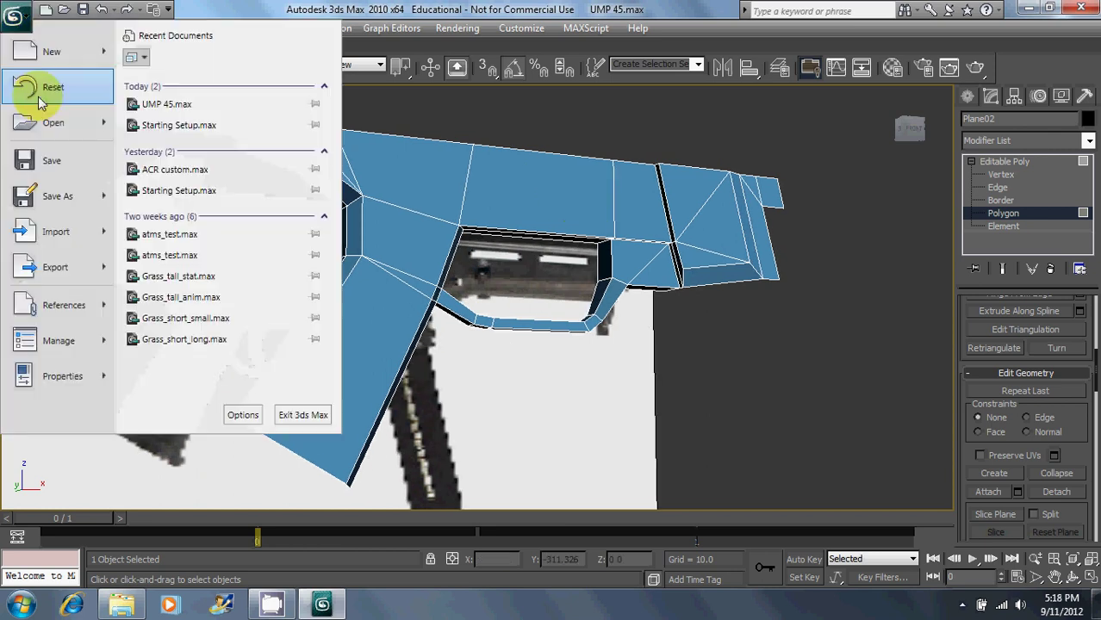
{"action": "left_click", "coordinate": [49, 153]}
{"action": "left_click", "coordinate": [973, 605]}
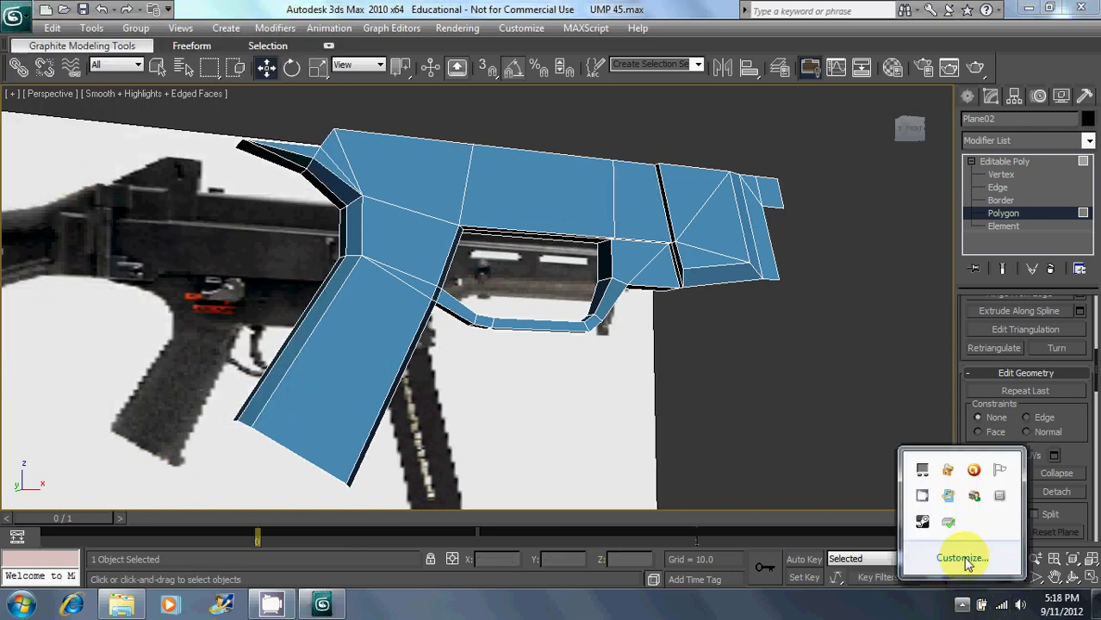